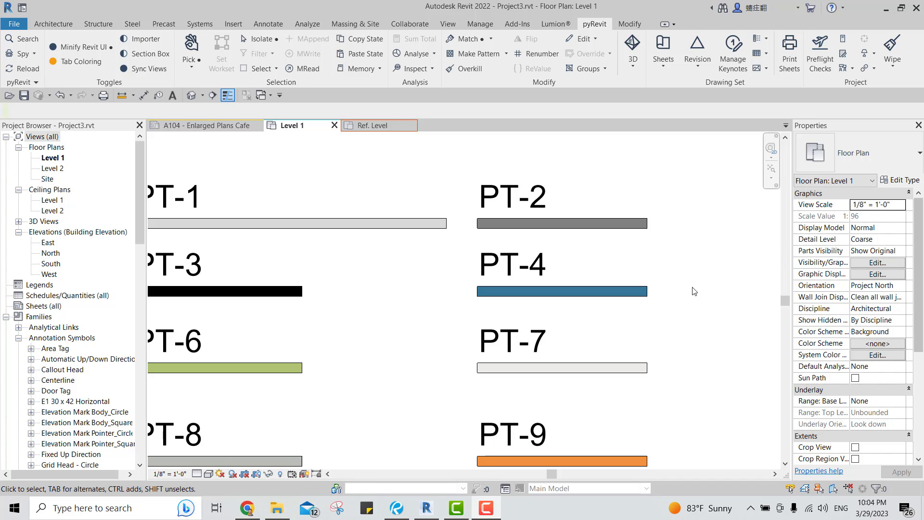
Examine the coloured PT-1 to PT-9 paint lines in the Level 1 floor plan
{"action": "scroll", "coordinate": [513, 324], "scroll_direction": "down", "scroll_amount": 2}
{"action": "scroll", "coordinate": [484, 259], "scroll_direction": "up", "scroll_amount": 2}
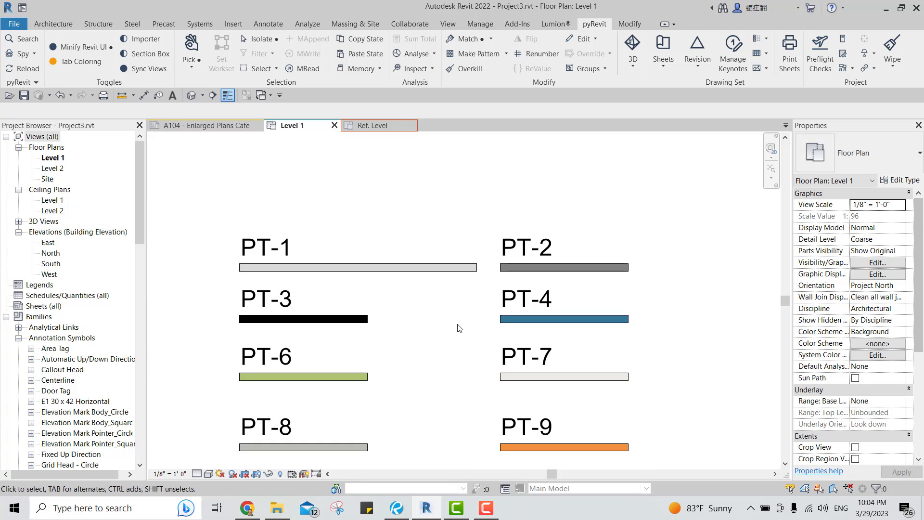
{"action": "middle_click_drag", "start_coordinate": [509, 251], "coordinate": [486, 237]}
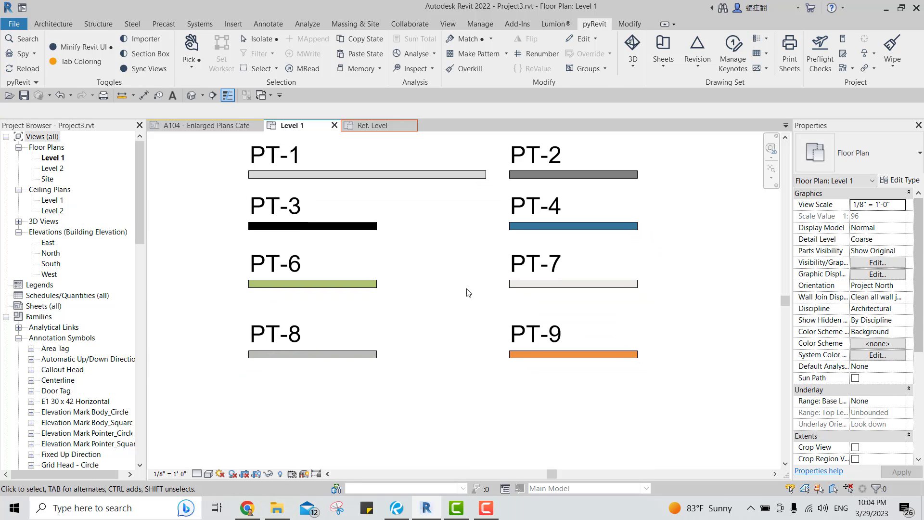
{"action": "middle_click_drag", "start_coordinate": [369, 315], "coordinate": [417, 320]}
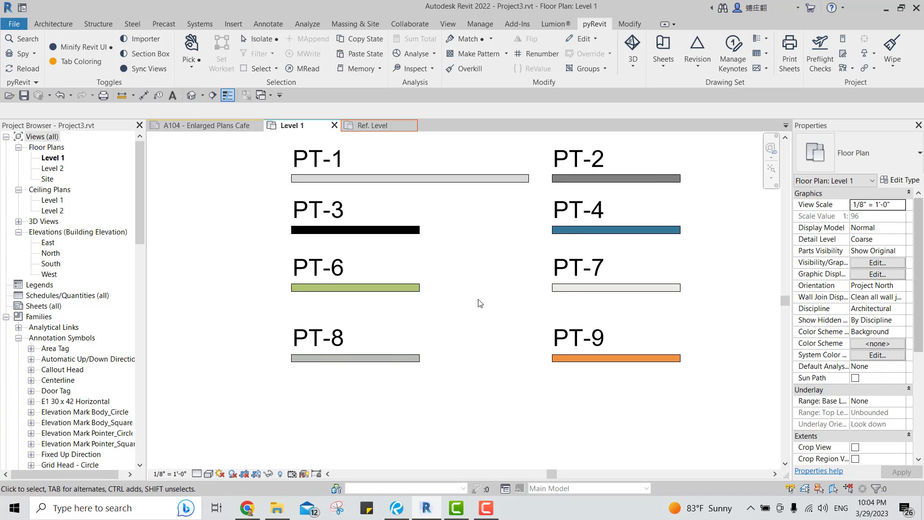
{"action": "scroll", "coordinate": [561, 295], "scroll_direction": "up", "scroll_amount": 1}
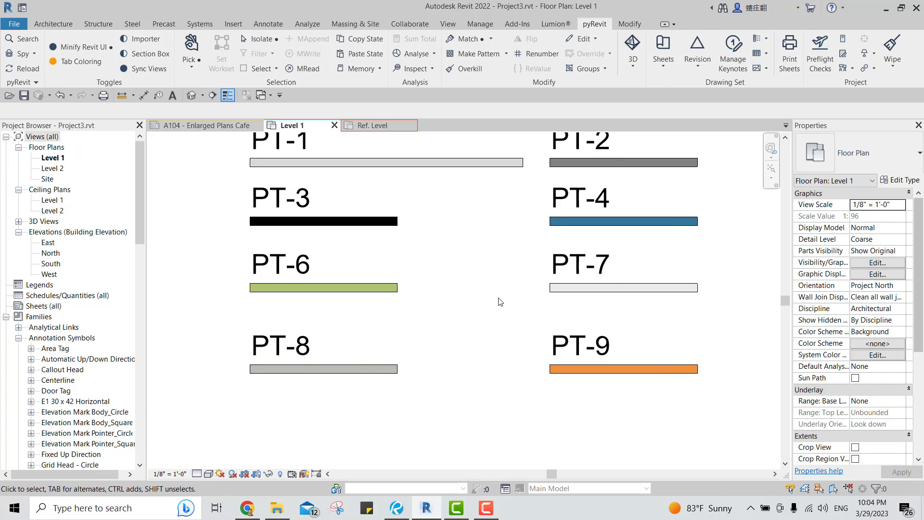
{"action": "scroll", "coordinate": [500, 301], "scroll_direction": "down", "scroll_amount": 2}
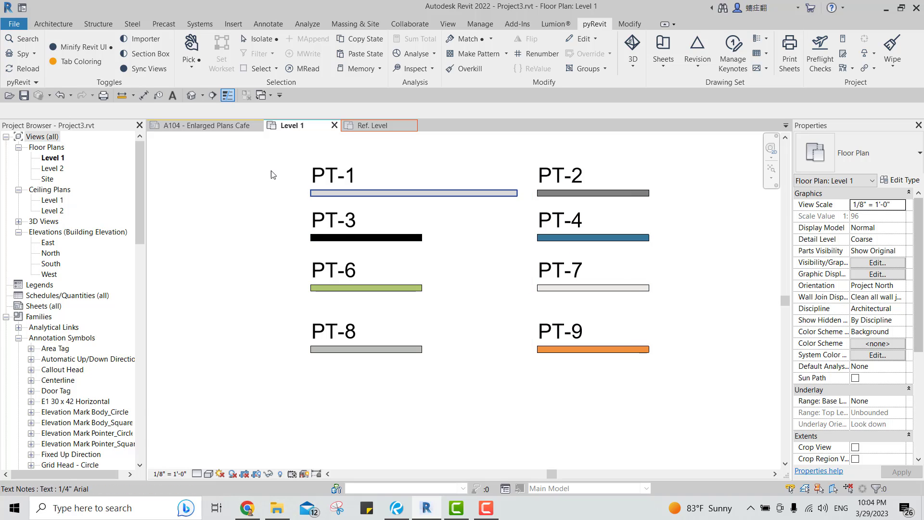
Switch to the Ref. Level view of FR-LineBased.0002.rfa and examine its orange filled region and reference planes
{"action": "left_click", "coordinate": [373, 125]}
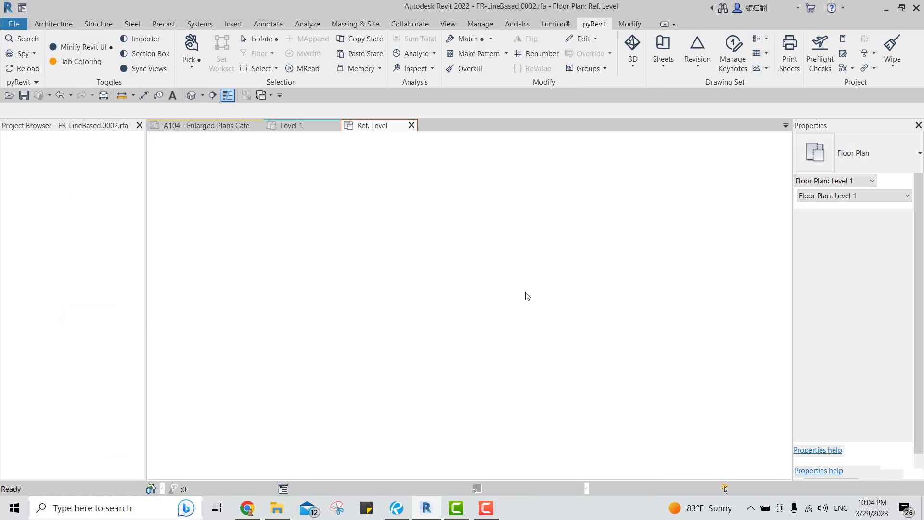
{"action": "scroll", "coordinate": [467, 235], "scroll_direction": "down", "scroll_amount": 2}
{"action": "scroll", "coordinate": [518, 260], "scroll_direction": "up", "scroll_amount": 2}
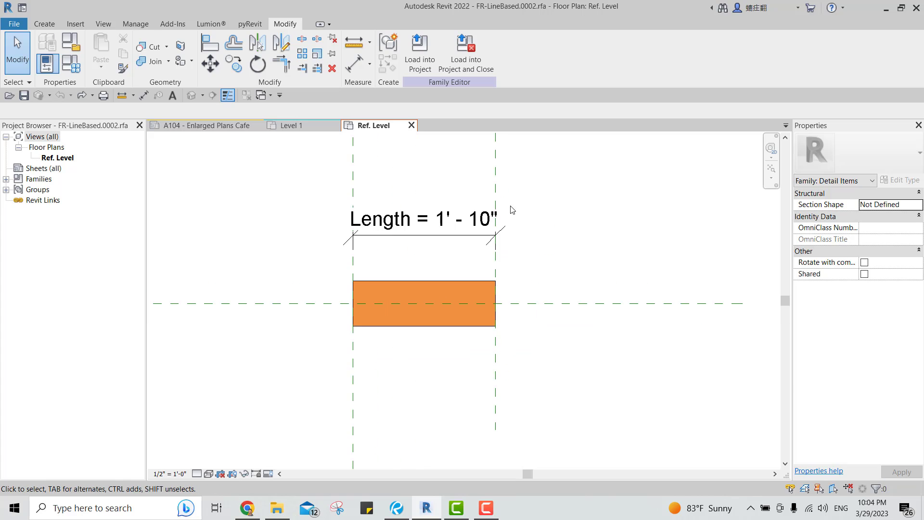
{"action": "left_click", "coordinate": [501, 176]}
{"action": "key", "text": "Escape"}
Create a new family from the Detail Item line based.rft template in the English-Imperial folder
{"action": "left_click", "coordinate": [14, 23]}
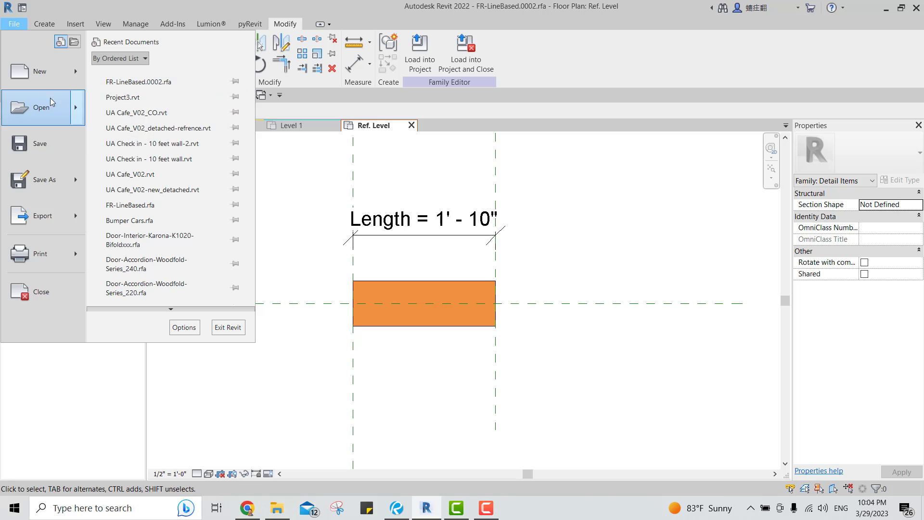
{"action": "mouse_move", "coordinate": [44, 84]}
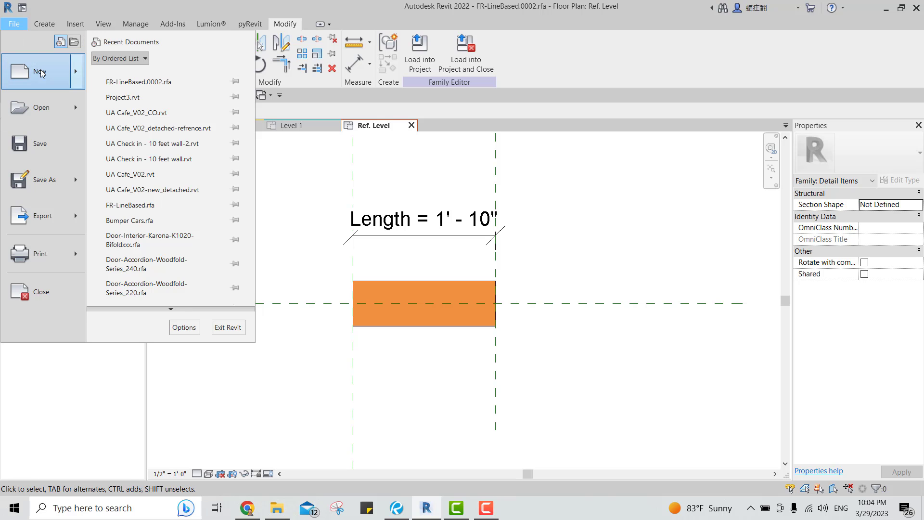
{"action": "left_click", "coordinate": [133, 105]}
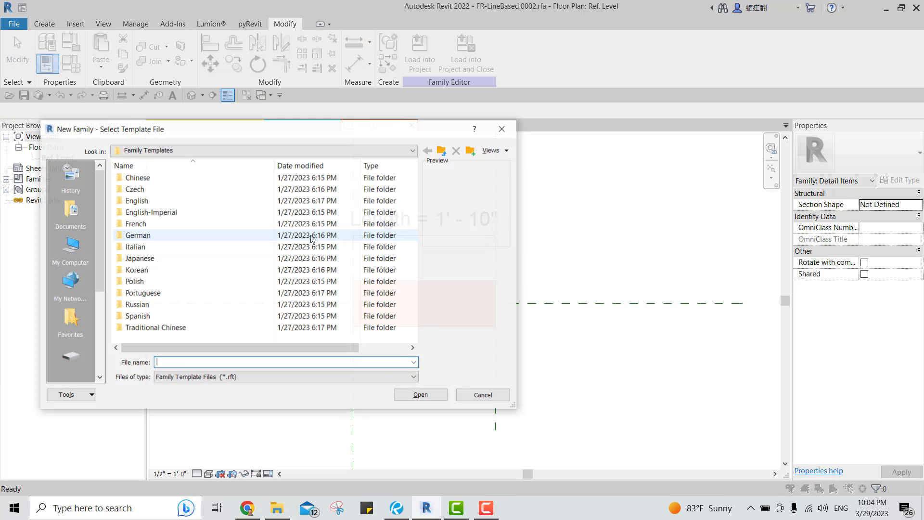
{"action": "double_click", "coordinate": [172, 212]}
{"action": "left_click", "coordinate": [172, 246]}
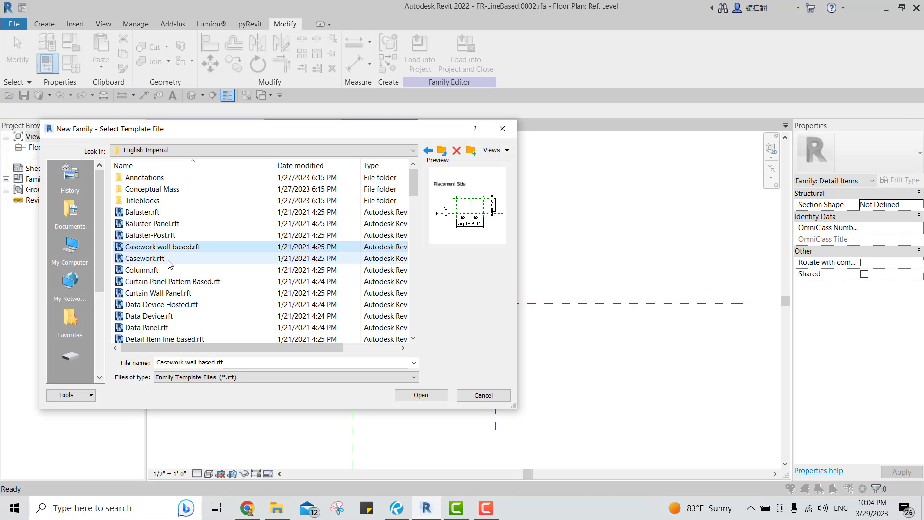
{"action": "left_click", "coordinate": [173, 304]}
{"action": "scroll", "coordinate": [178, 276], "scroll_direction": "down", "scroll_amount": 2}
{"action": "scroll", "coordinate": [178, 276], "scroll_direction": "down", "scroll_amount": 1}
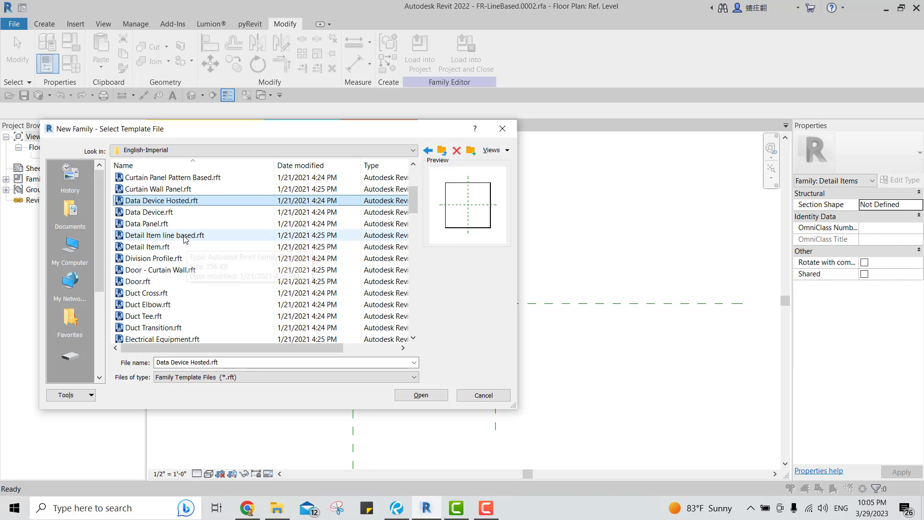
{"action": "left_click", "coordinate": [178, 236]}
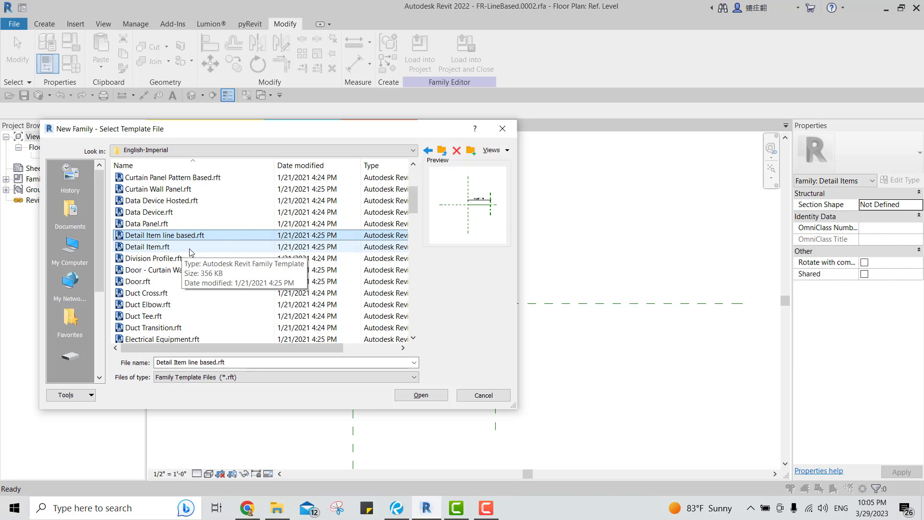
{"action": "left_click", "coordinate": [189, 248]}
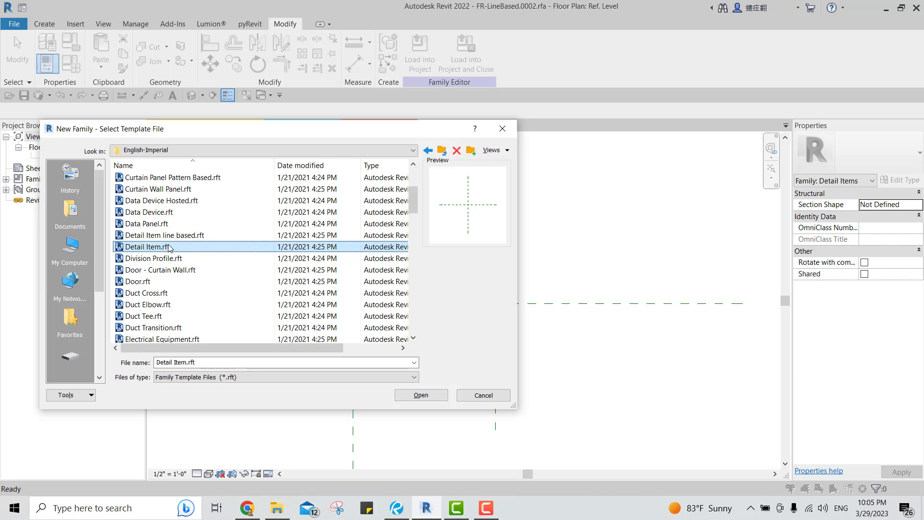
{"action": "left_click", "coordinate": [212, 235]}
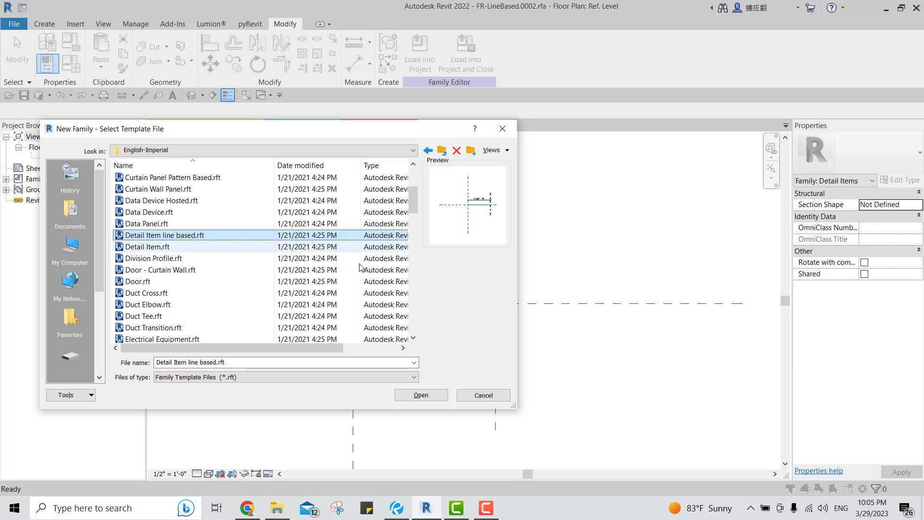
{"action": "left_click", "coordinate": [433, 396]}
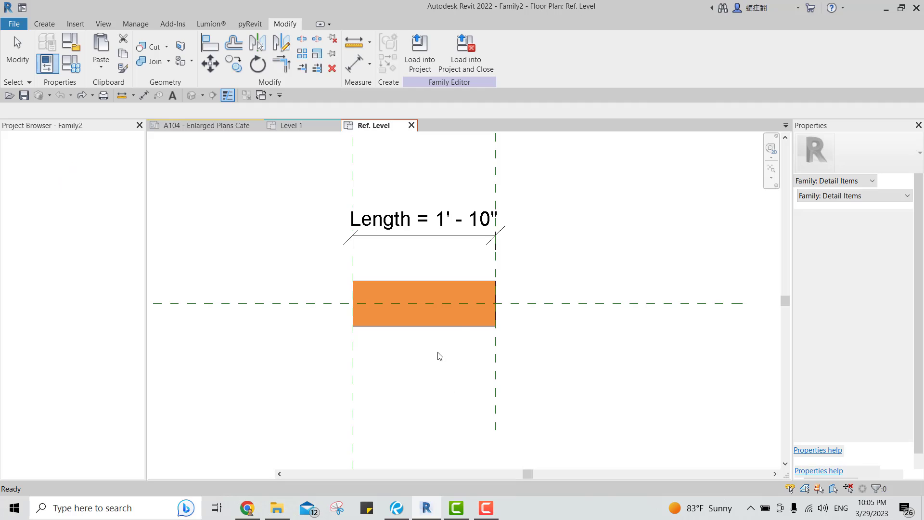
Inspect the template's vertical and Center (Front/Back) reference planes
{"action": "scroll", "coordinate": [415, 292], "scroll_direction": "up", "scroll_amount": 2}
{"action": "middle_click_drag", "start_coordinate": [431, 292], "coordinate": [436, 337]}
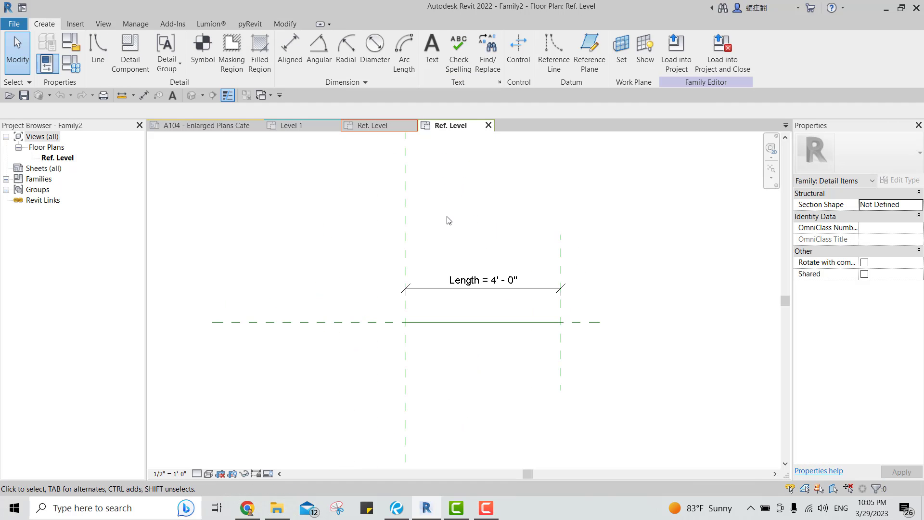
{"action": "left_click", "coordinate": [406, 355]}
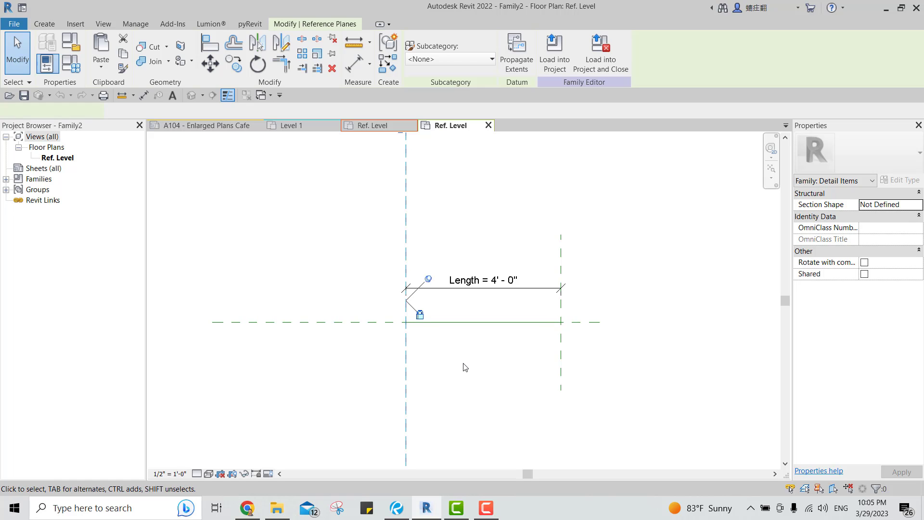
{"action": "middle_click_drag", "start_coordinate": [416, 336], "coordinate": [396, 318]}
{"action": "key", "text": "Escape"}
{"action": "left_click", "coordinate": [345, 308]}
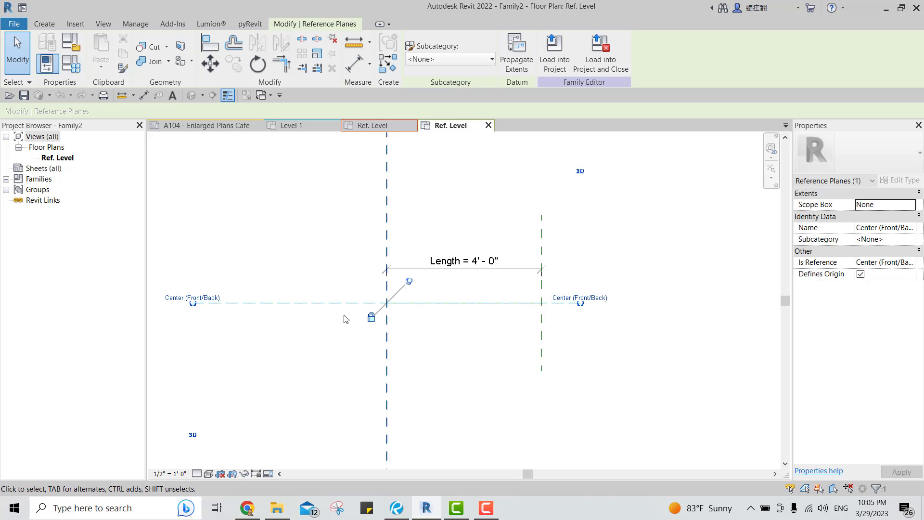
{"action": "middle_click_drag", "start_coordinate": [495, 321], "coordinate": [458, 318]}
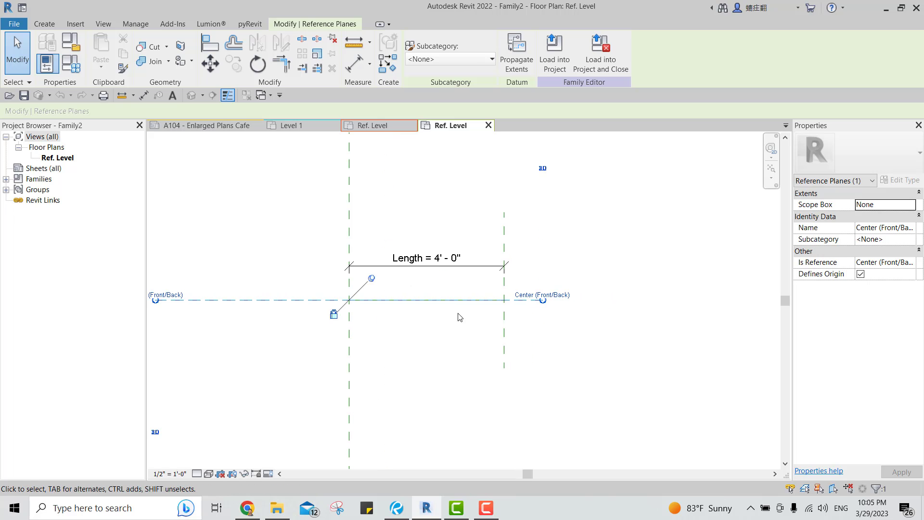
{"action": "key", "text": "Escape"}
Inspect the Length dimension and review its parameter in Family Types without changing it
{"action": "left_click", "coordinate": [446, 265]}
{"action": "key", "text": "Escape"}
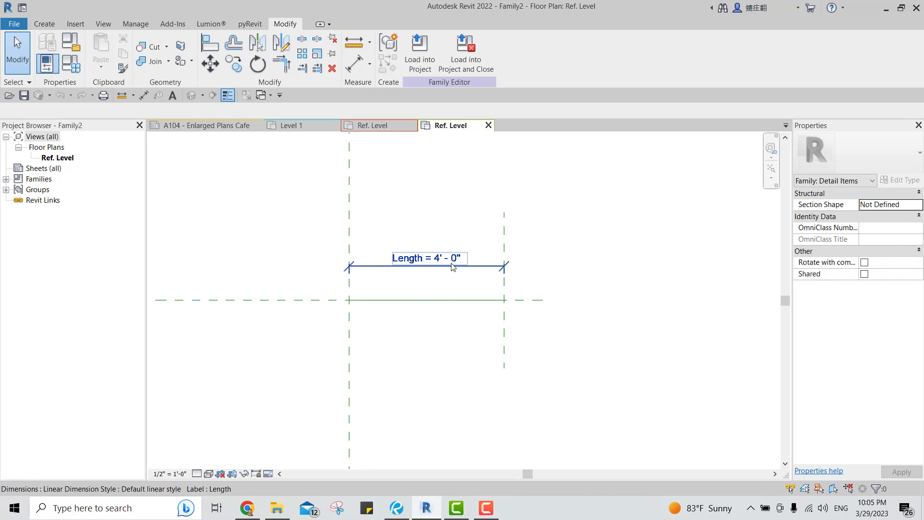
{"action": "left_click", "coordinate": [452, 266]}
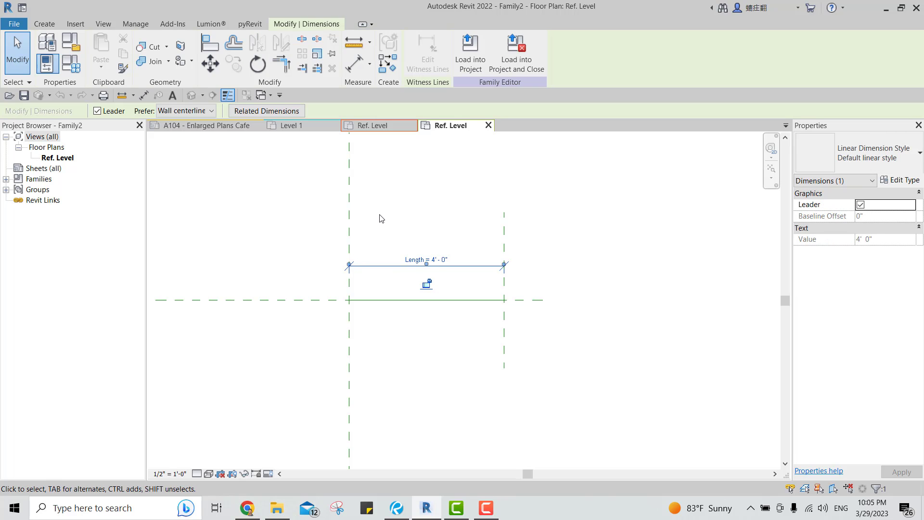
{"action": "key", "text": "Escape"}
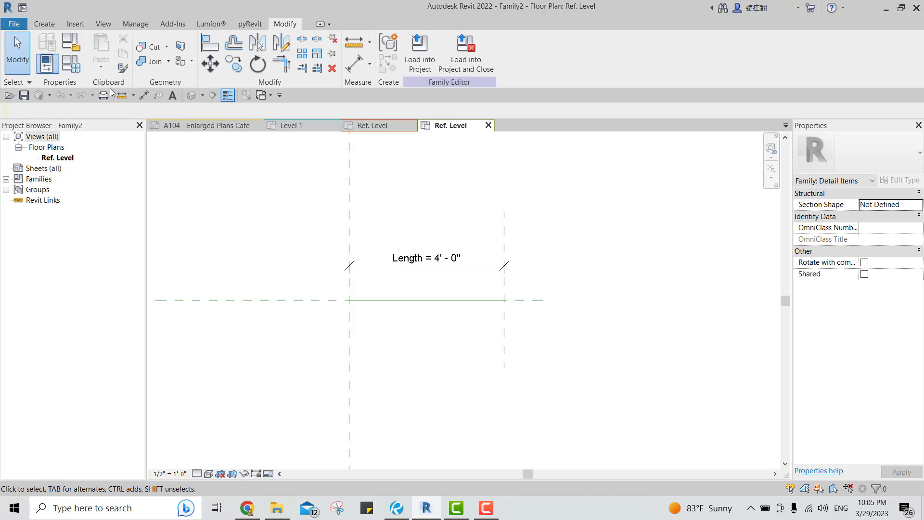
{"action": "left_click", "coordinate": [67, 68]}
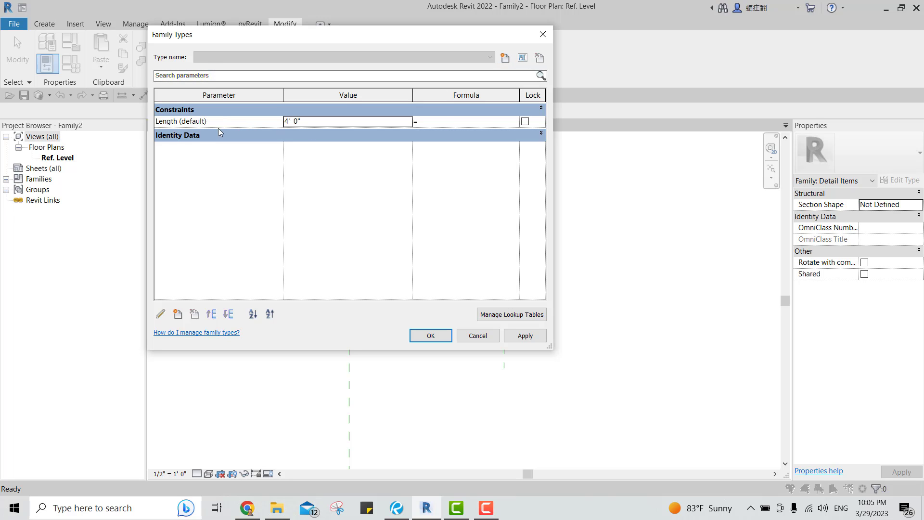
{"action": "left_click", "coordinate": [543, 34]}
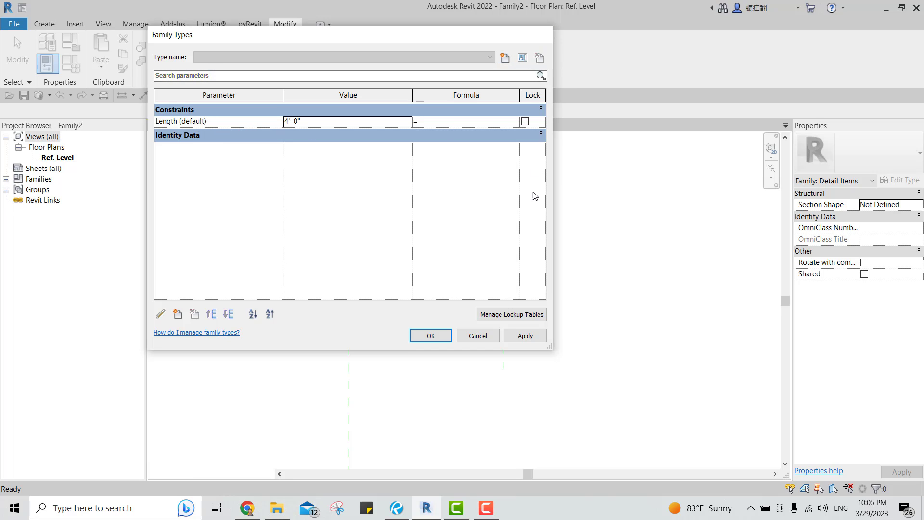
Move the Right reference plane outward to flex the family's Length to about 5' 2"
{"action": "left_click", "coordinate": [478, 219]}
{"action": "middle_click_drag", "start_coordinate": [486, 231], "coordinate": [444, 232]}
{"action": "scroll", "coordinate": [437, 245], "scroll_direction": "up", "scroll_amount": 2}
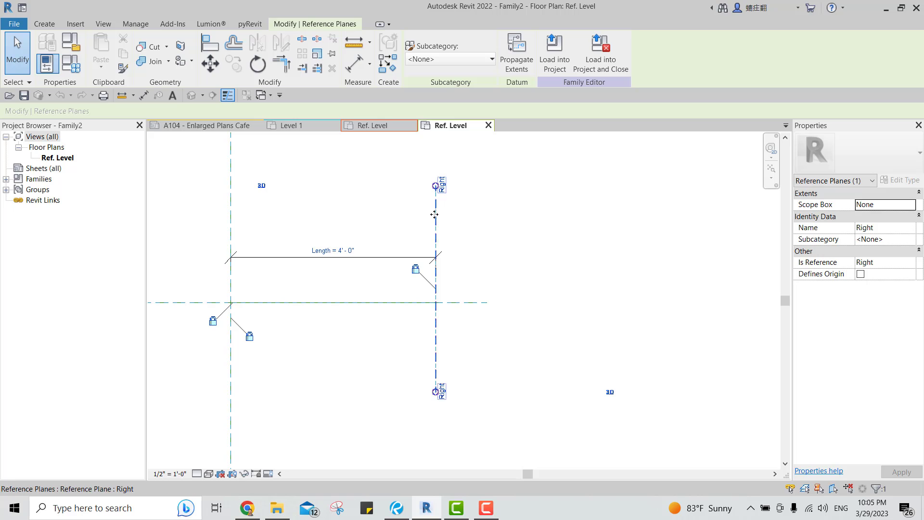
{"action": "scroll", "coordinate": [362, 209], "scroll_direction": "down", "scroll_amount": 2}
{"action": "middle_click_drag", "start_coordinate": [362, 209], "coordinate": [490, 225]}
{"action": "key", "text": "Escape"}
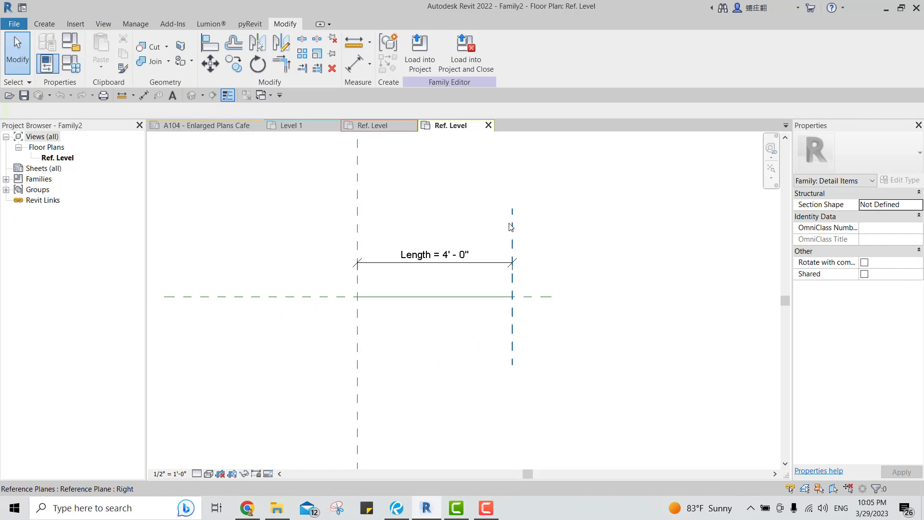
{"action": "left_click", "coordinate": [511, 226]}
{"action": "left_click_drag", "start_coordinate": [511, 229], "coordinate": [559, 232]}
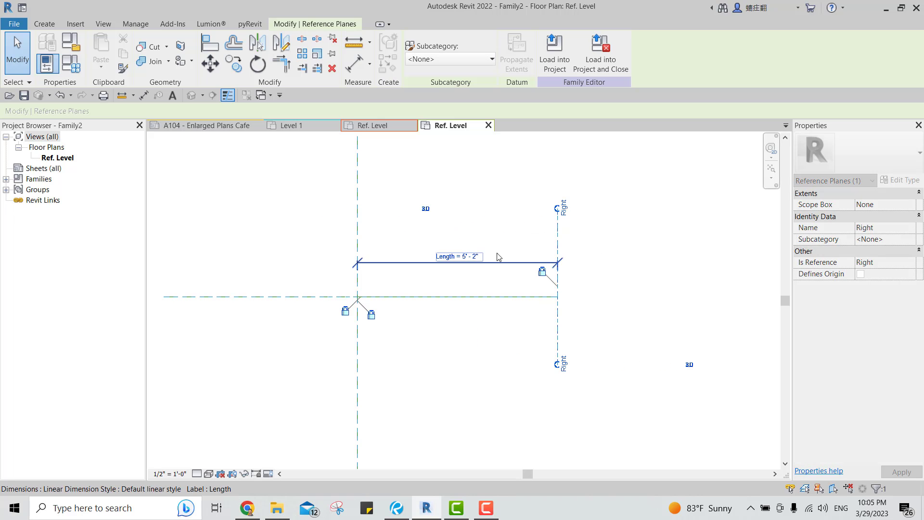
{"action": "left_click", "coordinate": [479, 218]}
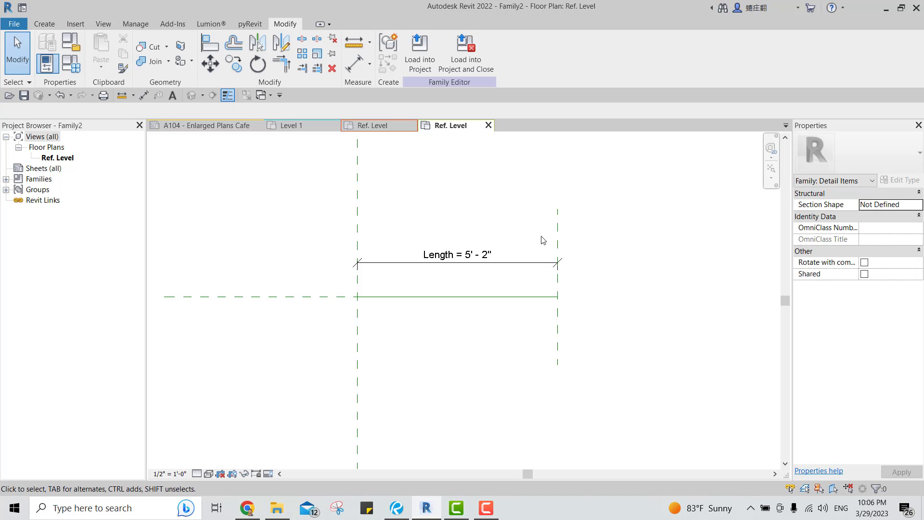
Start a filled region and sketch a rectangle about 5' 2" by 2' between the Left and Right reference planes
{"action": "scroll", "coordinate": [561, 248], "scroll_direction": "up", "scroll_amount": 2}
{"action": "scroll", "coordinate": [476, 246], "scroll_direction": "down", "scroll_amount": 1}
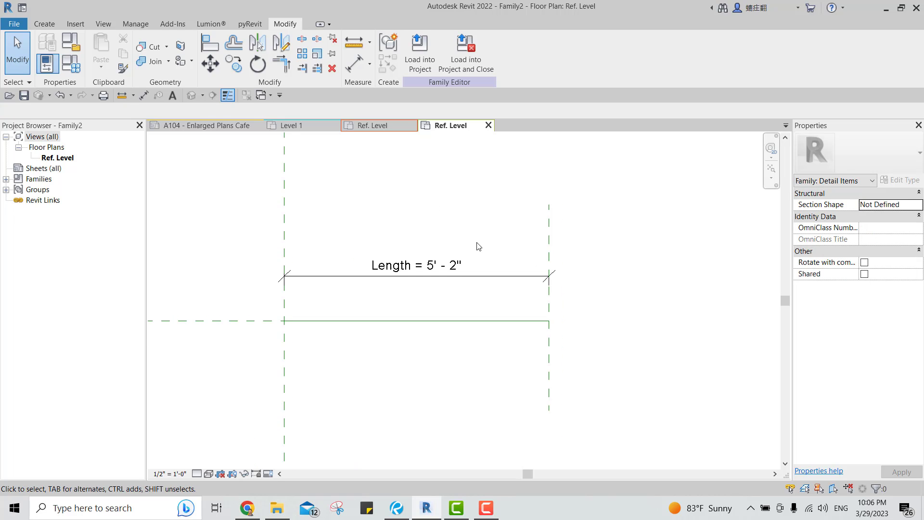
{"action": "middle_click_drag", "start_coordinate": [479, 246], "coordinate": [498, 218]}
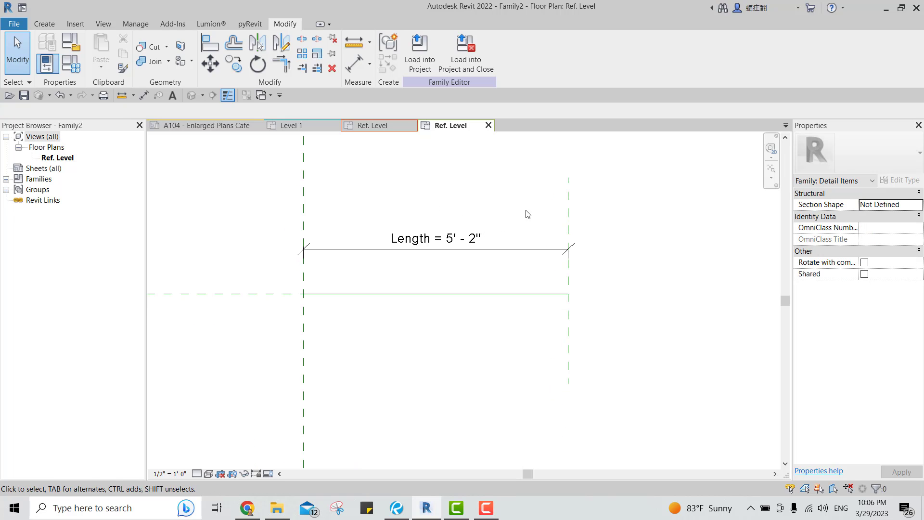
{"action": "left_click", "coordinate": [52, 22]}
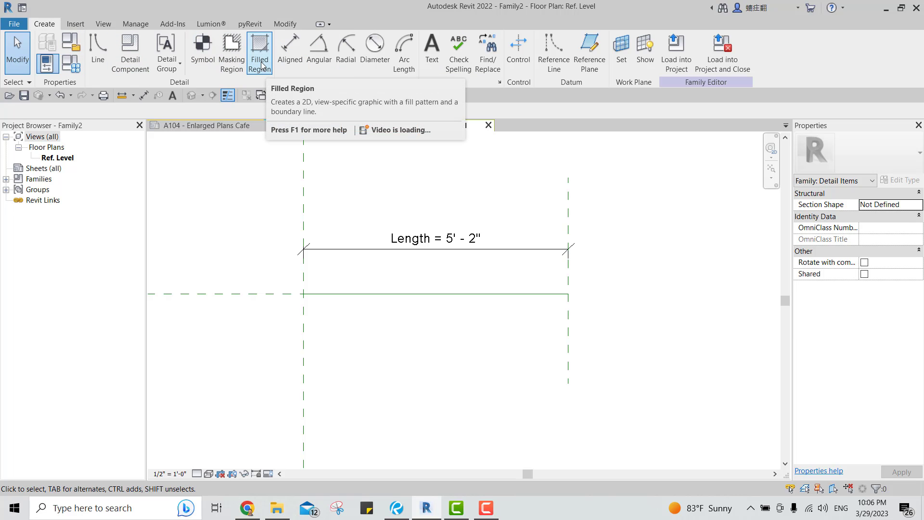
{"action": "left_click", "coordinate": [261, 61]}
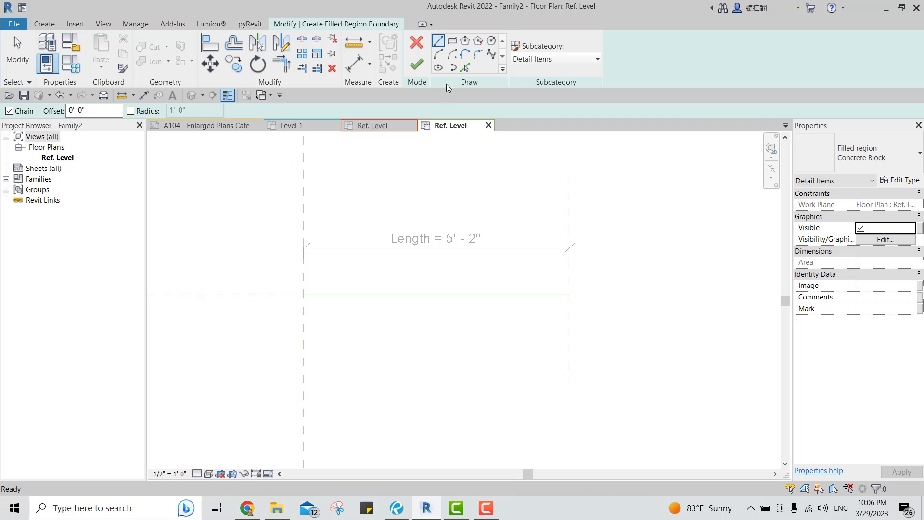
{"action": "left_click", "coordinate": [452, 42]}
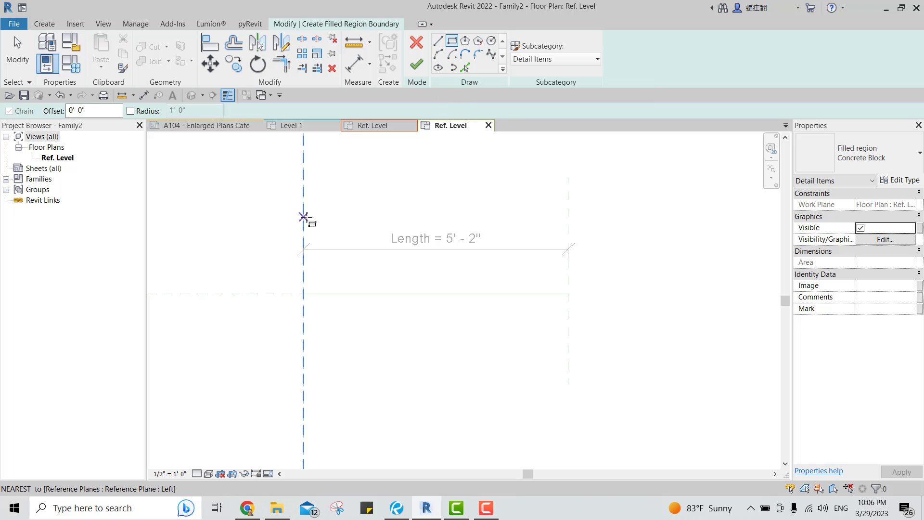
{"action": "left_click", "coordinate": [304, 217]}
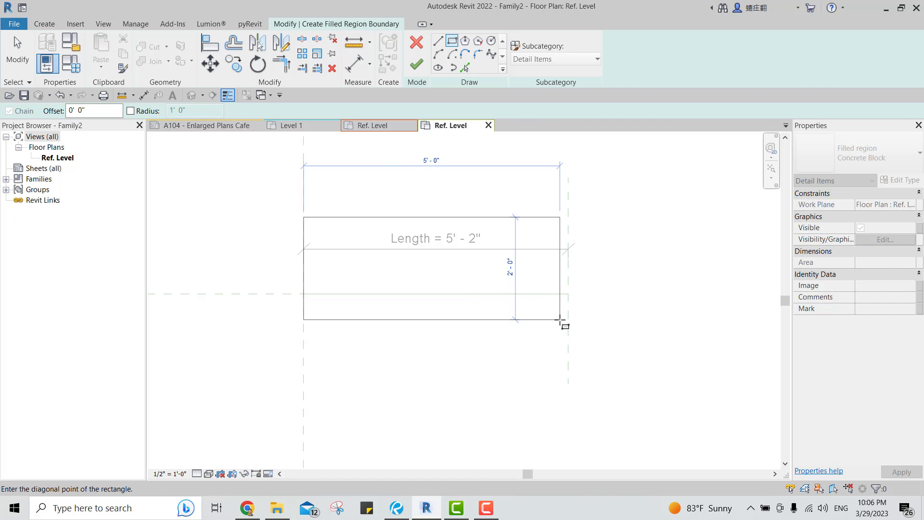
{"action": "left_click", "coordinate": [568, 323]}
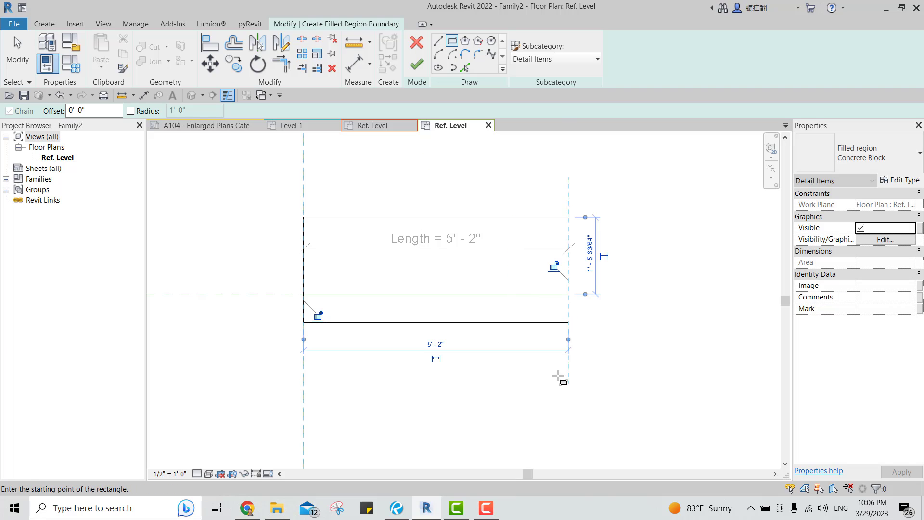
Lock the rectangle's two short sides to the Left and Right reference planes and finish the filled region sketch
{"action": "left_click", "coordinate": [317, 315]}
{"action": "left_click", "coordinate": [553, 266]}
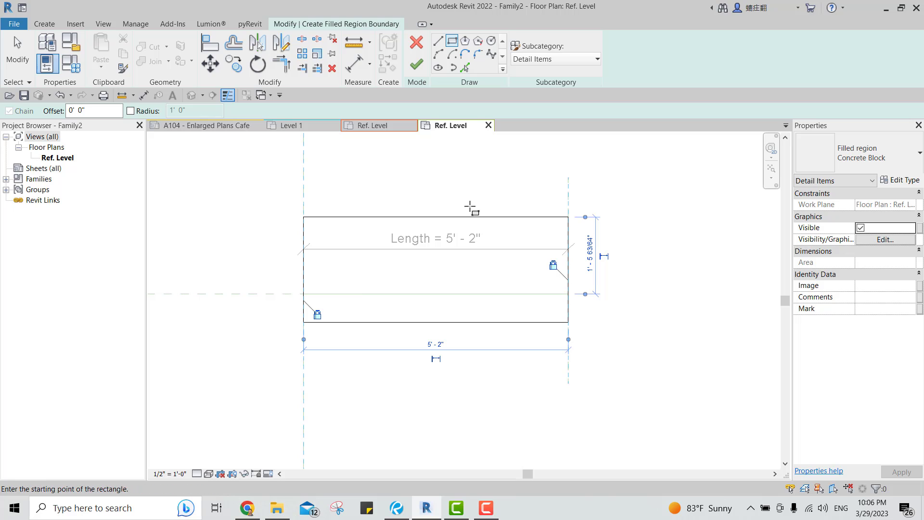
{"action": "left_click", "coordinate": [415, 71]}
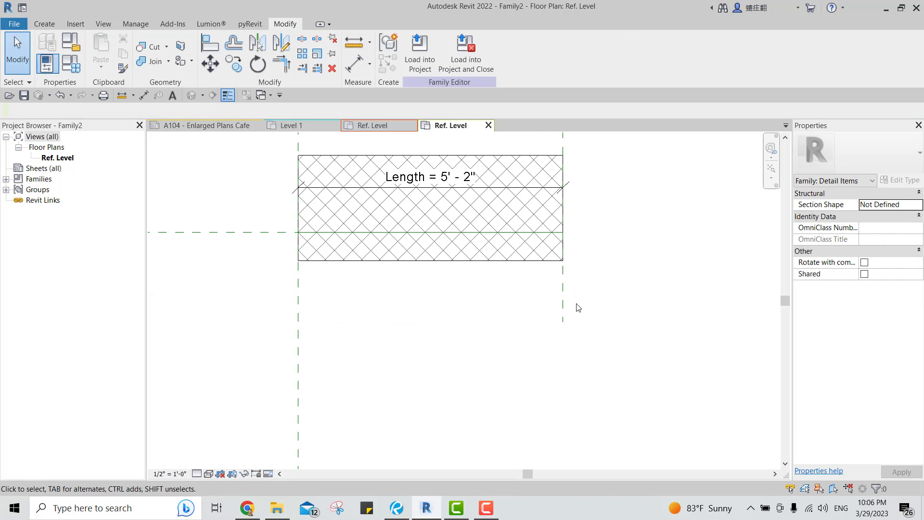
Move the Right reference plane to flex the filled region's length to about 4' 9"
{"action": "left_click", "coordinate": [561, 298]}
{"action": "mouse_move", "coordinate": [698, 304]}
{"action": "left_mouse_down"}
{"action": "mouse_move", "coordinate": [439, 303]}
{"action": "mouse_move", "coordinate": [650, 319]}
{"action": "mouse_move", "coordinate": [503, 324]}
{"action": "mouse_move", "coordinate": [535, 315]}
{"action": "left_mouse_up"}
{"action": "left_click", "coordinate": [573, 306]}
Move the Length dimension above the filled region and flex the Length to about 4' 11"
{"action": "left_click", "coordinate": [498, 272]}
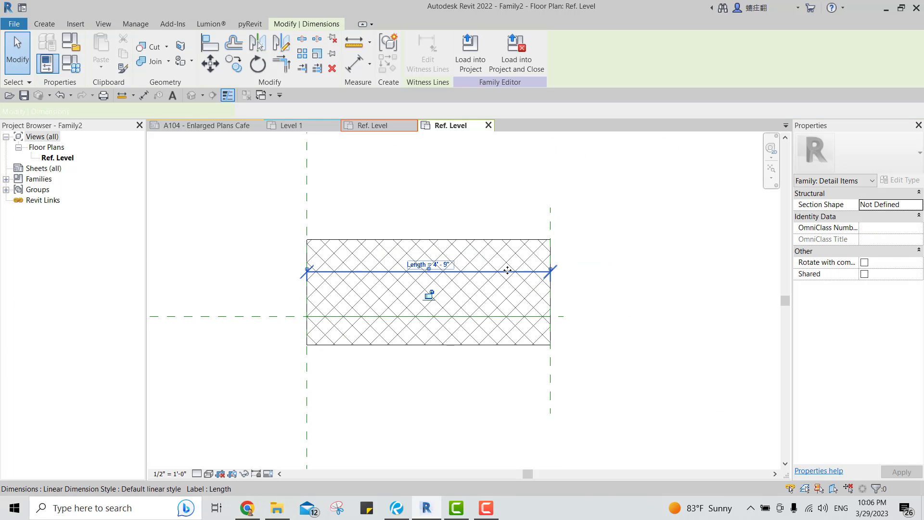
{"action": "left_click_drag", "start_coordinate": [498, 272], "coordinate": [497, 203]}
{"action": "key", "text": "Escape"}
{"action": "middle_click_drag", "start_coordinate": [534, 348], "coordinate": [509, 320]}
{"action": "mouse_move", "coordinate": [525, 339]}
{"action": "left_mouse_down"}
{"action": "mouse_move", "coordinate": [643, 341]}
{"action": "mouse_move", "coordinate": [497, 343]}
{"action": "mouse_move", "coordinate": [530, 348]}
{"action": "mouse_move", "coordinate": [519, 347]}
{"action": "left_mouse_up"}
{"action": "middle_click_drag", "start_coordinate": [462, 242], "coordinate": [463, 275]}
Edit the filled region's boundary and add an equality dimension across its upper edge, the Center (Front/Back) plane and its lower edge
{"action": "left_click", "coordinate": [481, 238]}
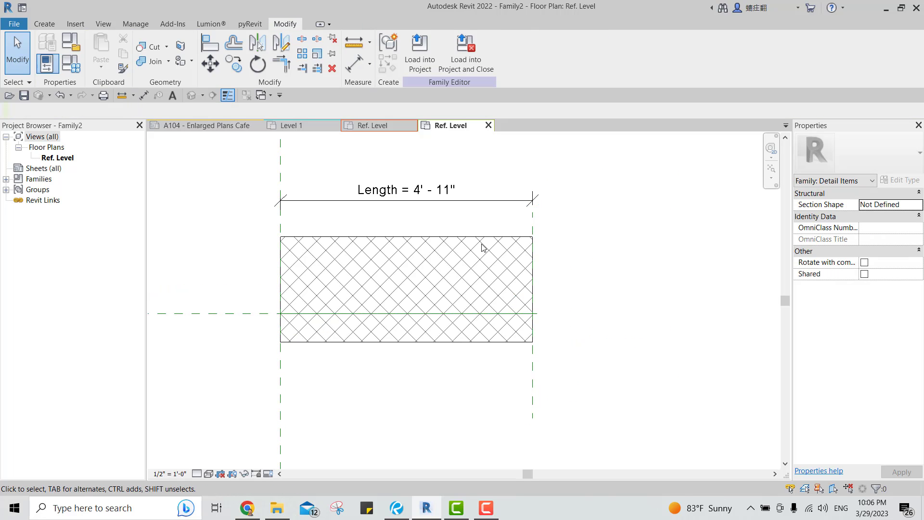
{"action": "double_click", "coordinate": [384, 265]}
{"action": "middle_click_drag", "start_coordinate": [332, 267], "coordinate": [388, 269]}
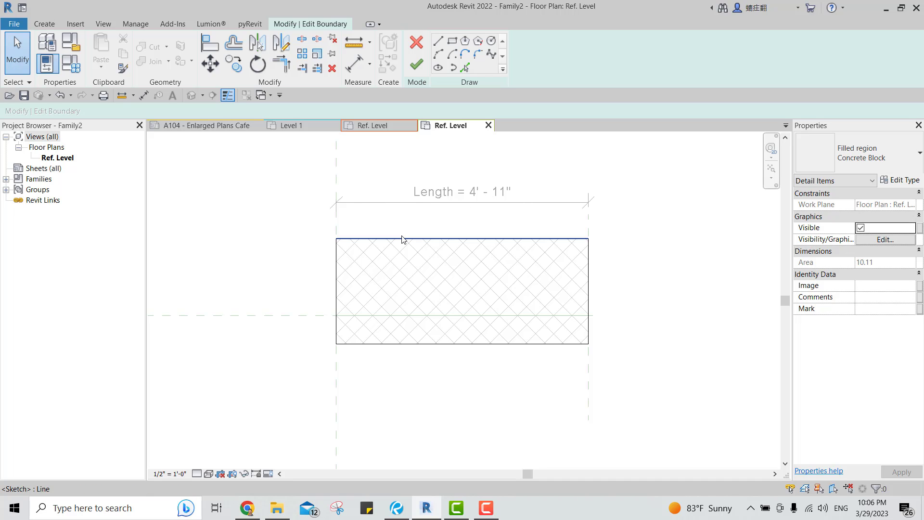
{"action": "middle_click_drag", "start_coordinate": [402, 239], "coordinate": [448, 230]}
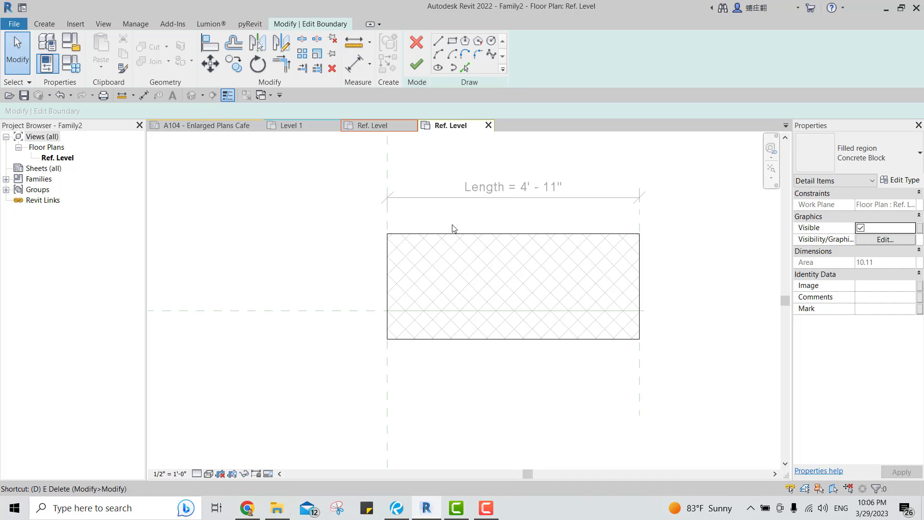
{"action": "key", "text": "d"}
{"action": "key", "text": "i"}
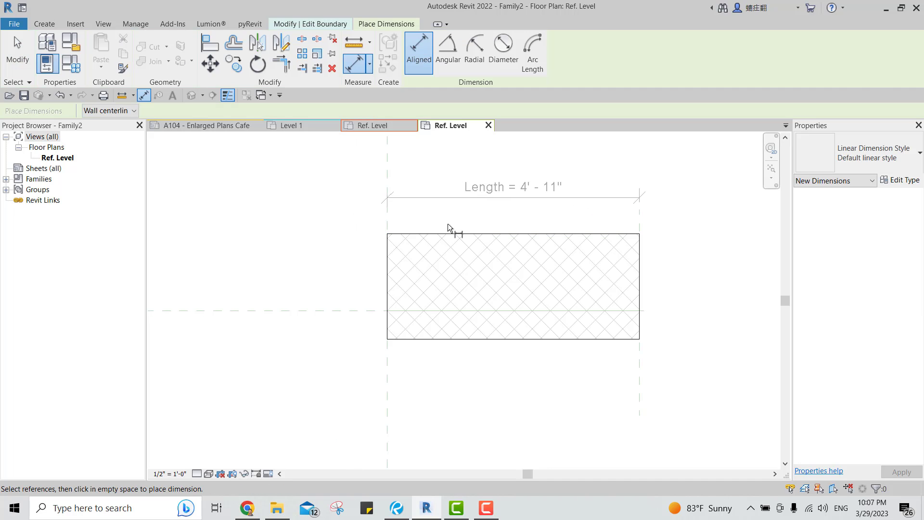
{"action": "left_click", "coordinate": [423, 239]}
{"action": "left_click", "coordinate": [434, 339]}
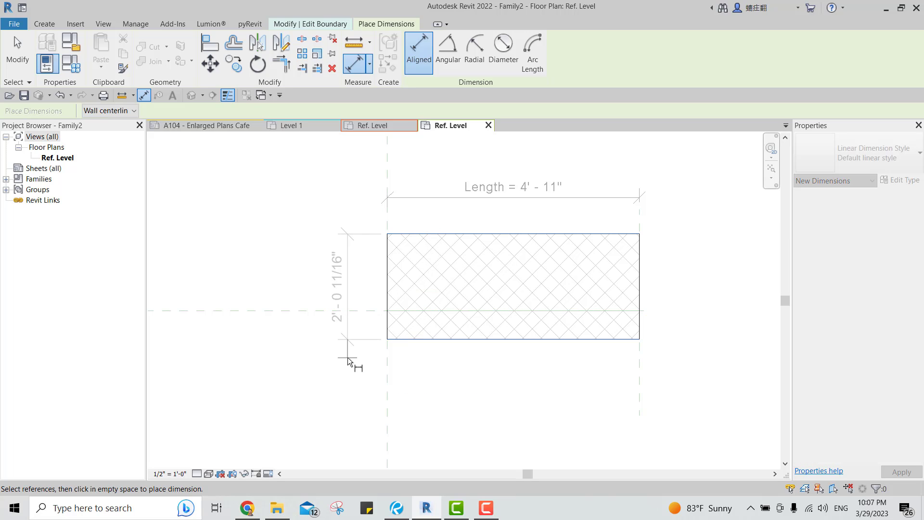
{"action": "left_click", "coordinate": [349, 310]}
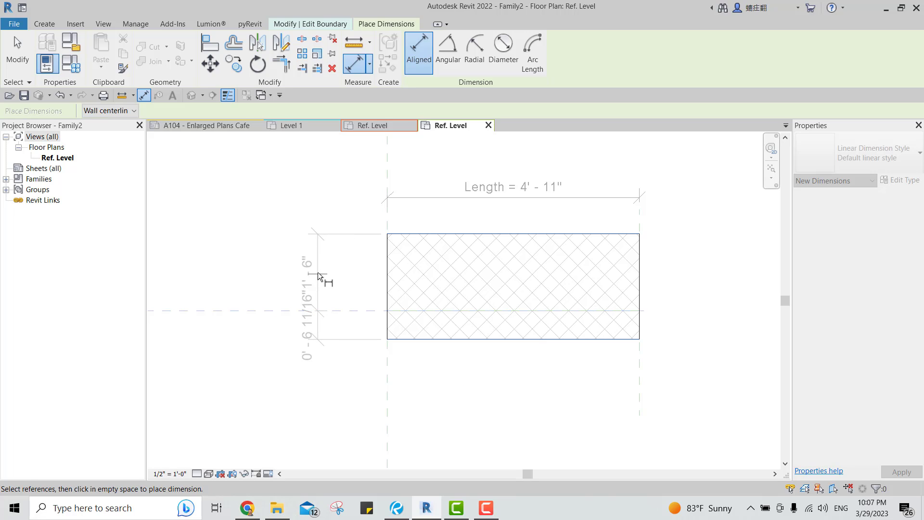
{"action": "left_click", "coordinate": [299, 207]}
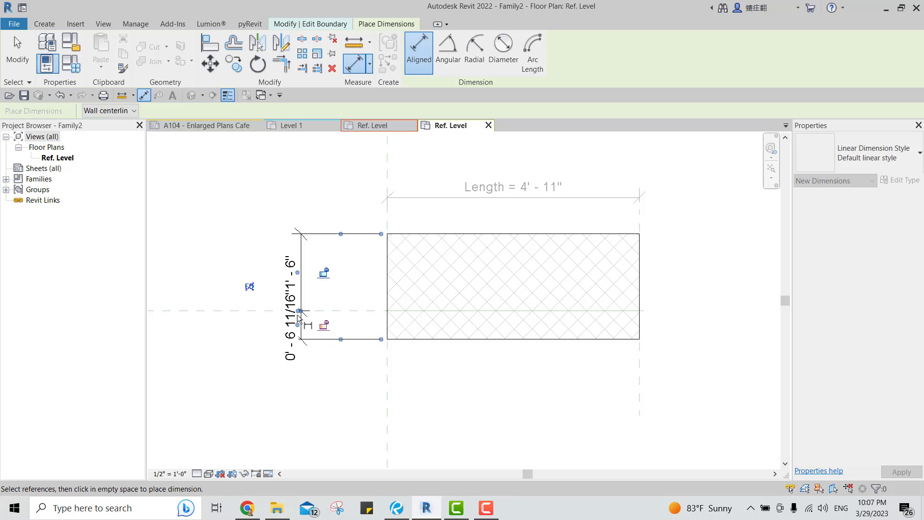
{"action": "left_click", "coordinate": [251, 287]}
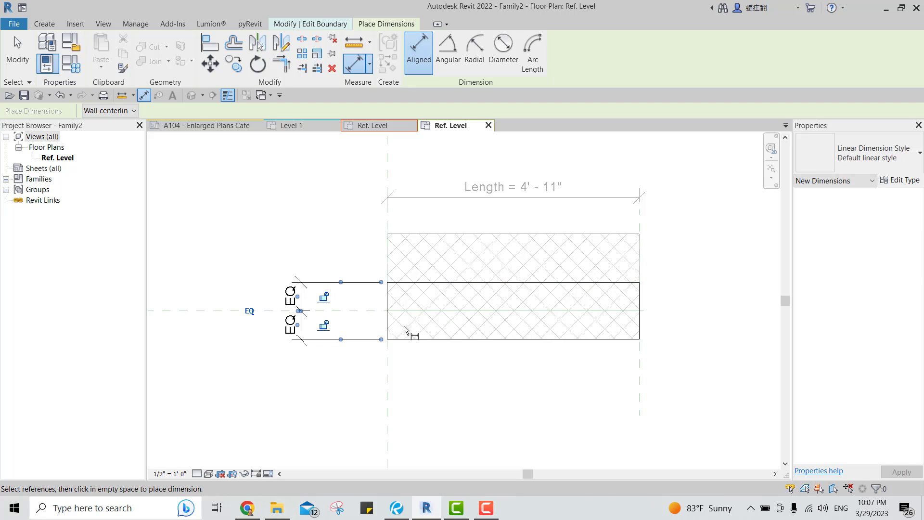
Add an overall aligned dimension between the boundary's upper and lower edges, outside the equality dimension
{"action": "middle_click_drag", "start_coordinate": [404, 329], "coordinate": [433, 309]}
{"action": "left_click", "coordinate": [440, 263]}
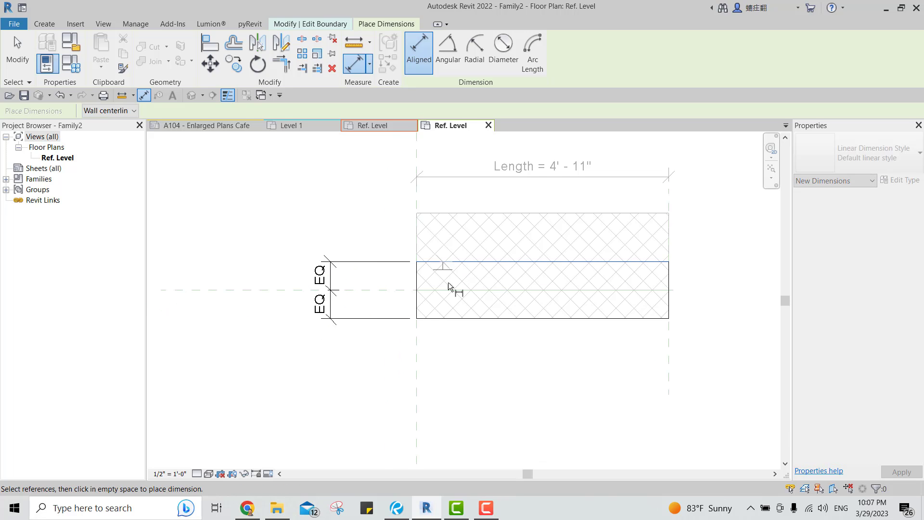
{"action": "left_click", "coordinate": [448, 319]}
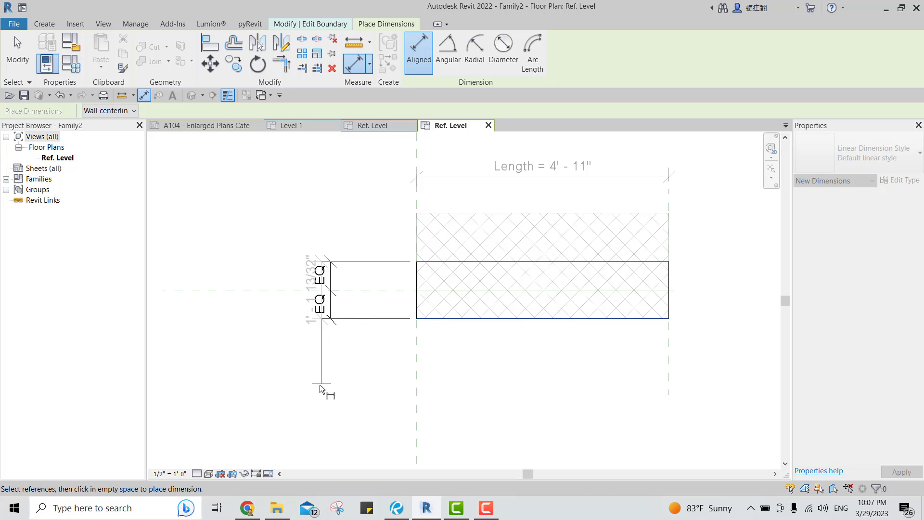
{"action": "left_click", "coordinate": [288, 399]}
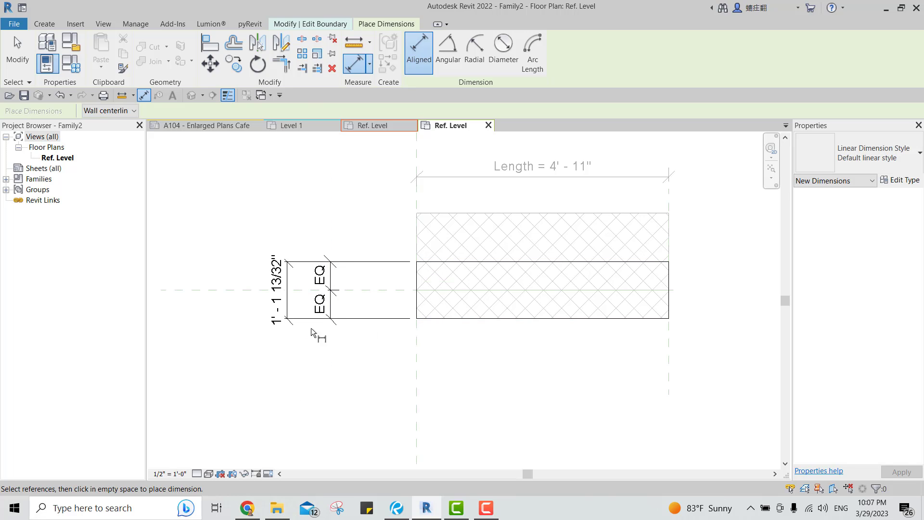
{"action": "key", "text": "Escape"}
Label the overall dimension with a new family type parameter named Width, grouped under Dimensions, and finish the boundary edit
{"action": "left_click", "coordinate": [282, 303]}
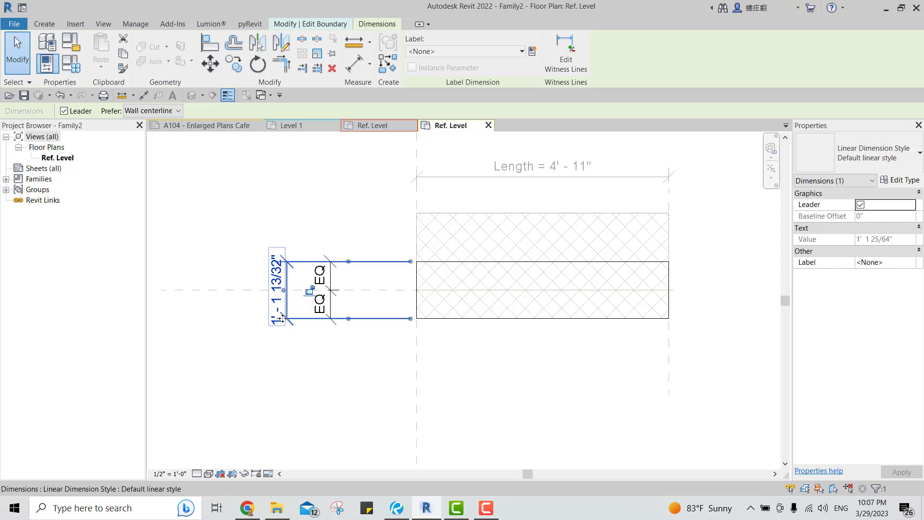
{"action": "left_click", "coordinate": [533, 51]}
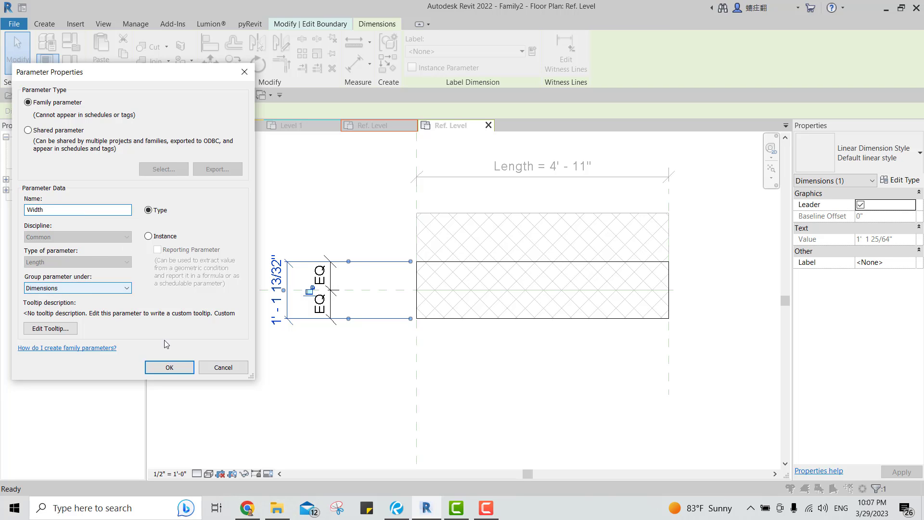
{"action": "left_click", "coordinate": [169, 367]}
{"action": "left_click", "coordinate": [478, 355]}
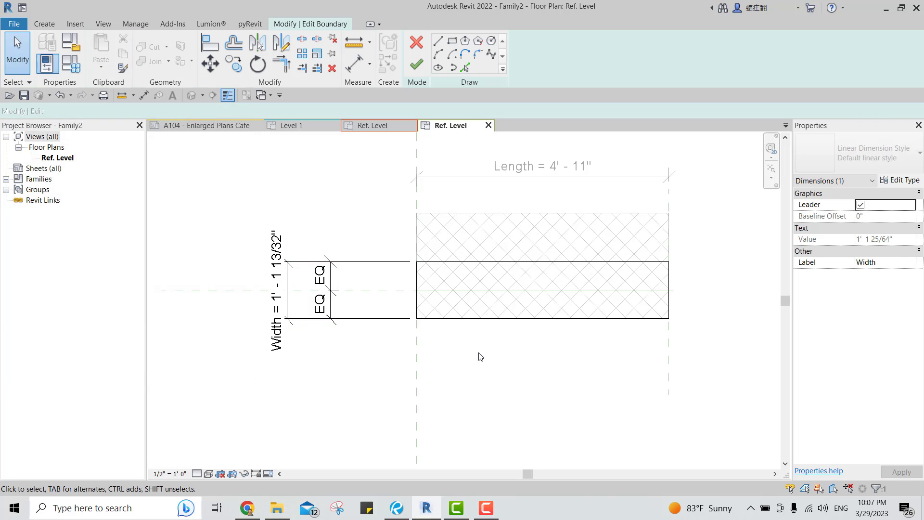
{"action": "left_click", "coordinate": [414, 69]}
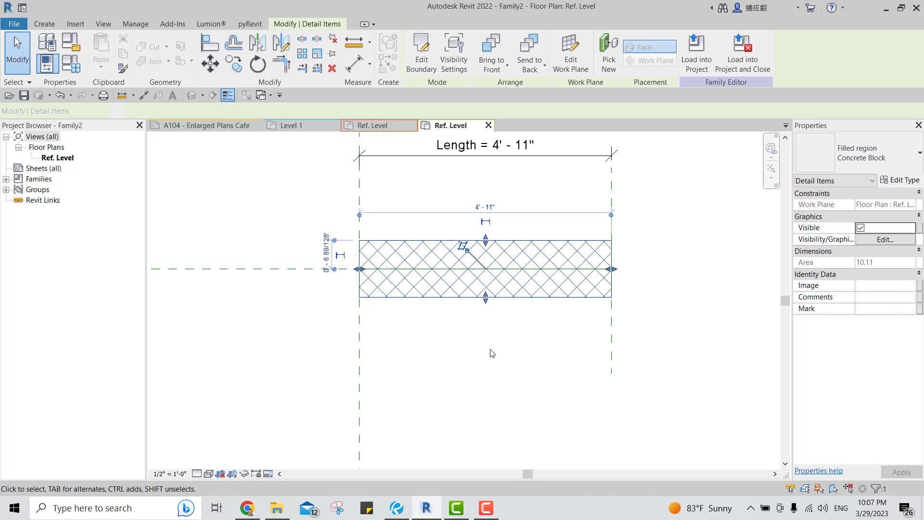
{"action": "left_click", "coordinate": [417, 315]}
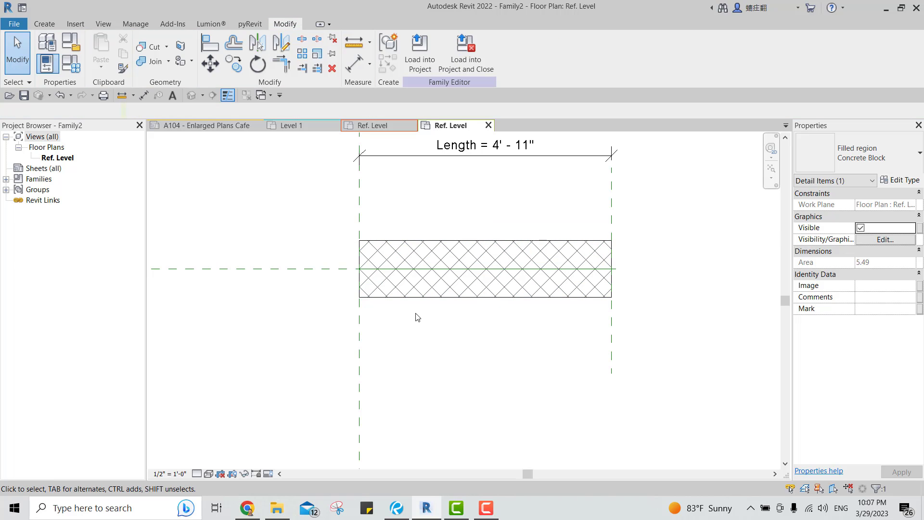
Flex the Width parameter in Family Types by applying 0' 6", and set its final value to 1'
{"action": "left_click", "coordinate": [76, 70]}
{"action": "left_click_drag", "start_coordinate": [322, 40], "coordinate": [121, 49]}
{"action": "left_click", "coordinate": [146, 155]}
{"action": "type", "text": "6"}
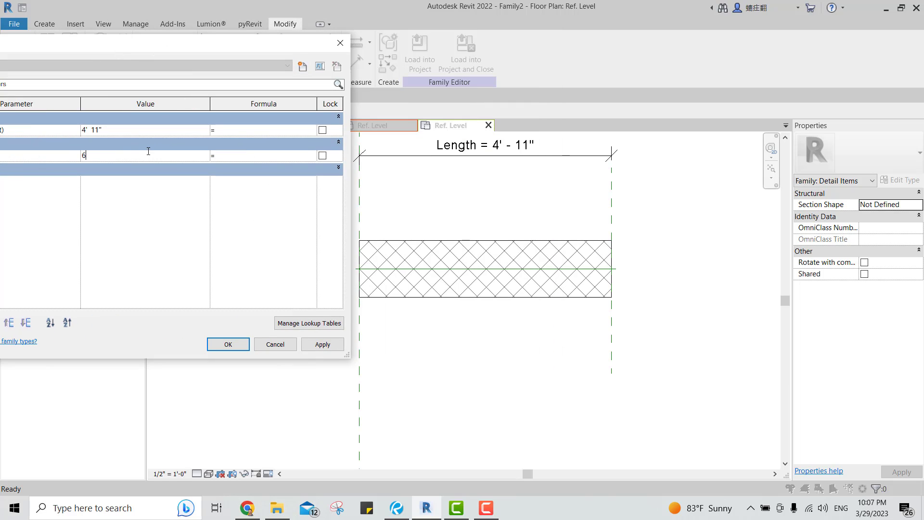
{"action": "left_click", "coordinate": [322, 344]}
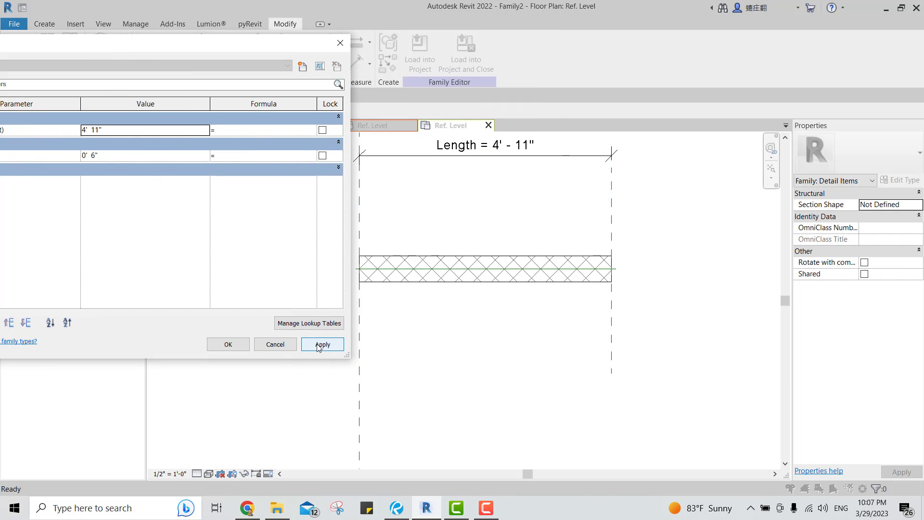
{"action": "left_click", "coordinate": [124, 156]}
{"action": "type", "text": "1"}
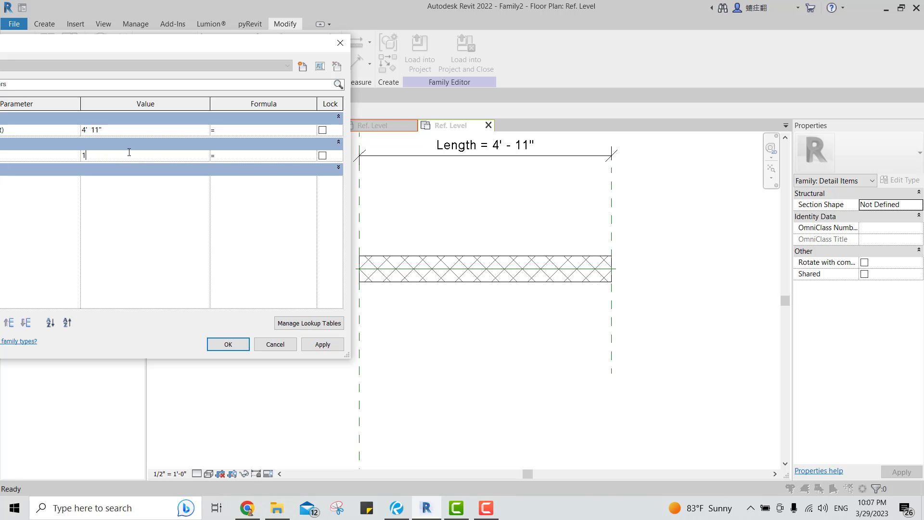
{"action": "left_click", "coordinate": [322, 344]}
{"action": "left_click", "coordinate": [228, 344]}
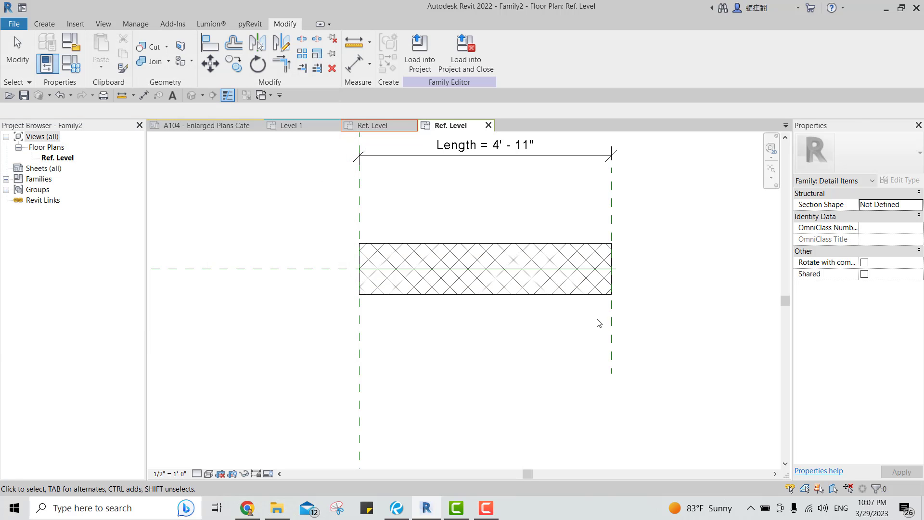
Change the filled region's type from Concrete Block to Solid Fill - Black
{"action": "mouse_move", "coordinate": [599, 323]}
{"action": "middle_mouse_down"}
{"action": "mouse_move", "coordinate": [576, 357]}
{"action": "mouse_move", "coordinate": [524, 332]}
{"action": "mouse_move", "coordinate": [611, 319]}
{"action": "middle_mouse_up"}
{"action": "scroll", "coordinate": [611, 319], "scroll_direction": "down", "scroll_amount": 2}
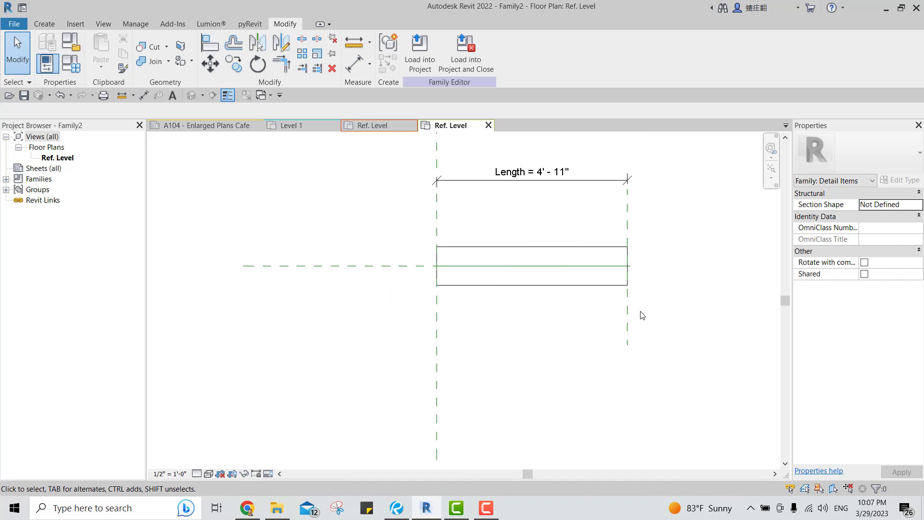
{"action": "left_click", "coordinate": [598, 252]}
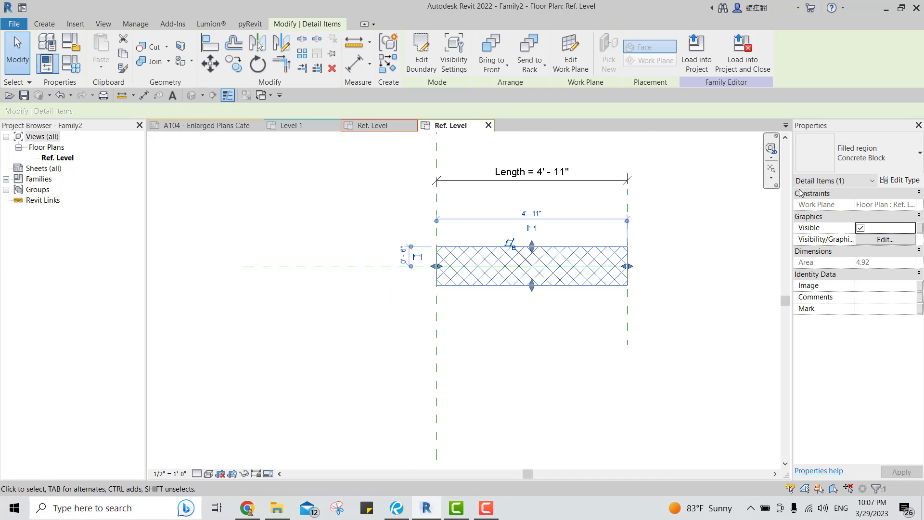
{"action": "left_click", "coordinate": [882, 161]}
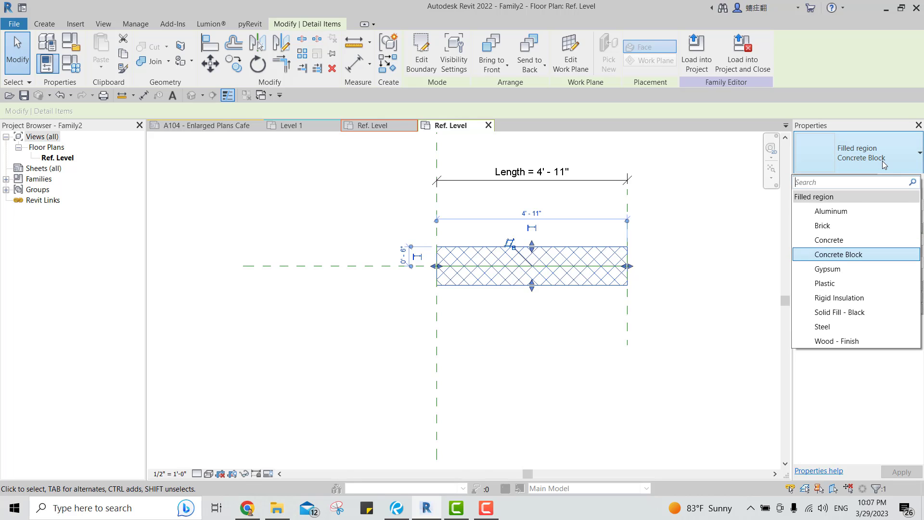
{"action": "left_click", "coordinate": [845, 312]}
{"action": "left_click", "coordinate": [499, 377]}
{"action": "middle_click_drag", "start_coordinate": [563, 337], "coordinate": [417, 332]}
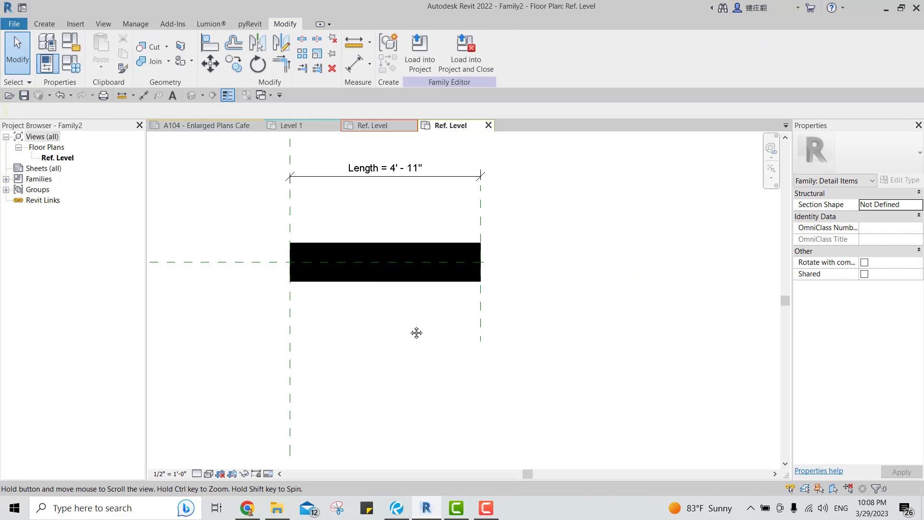
{"action": "scroll", "coordinate": [355, 293], "scroll_direction": "up", "scroll_amount": 3}
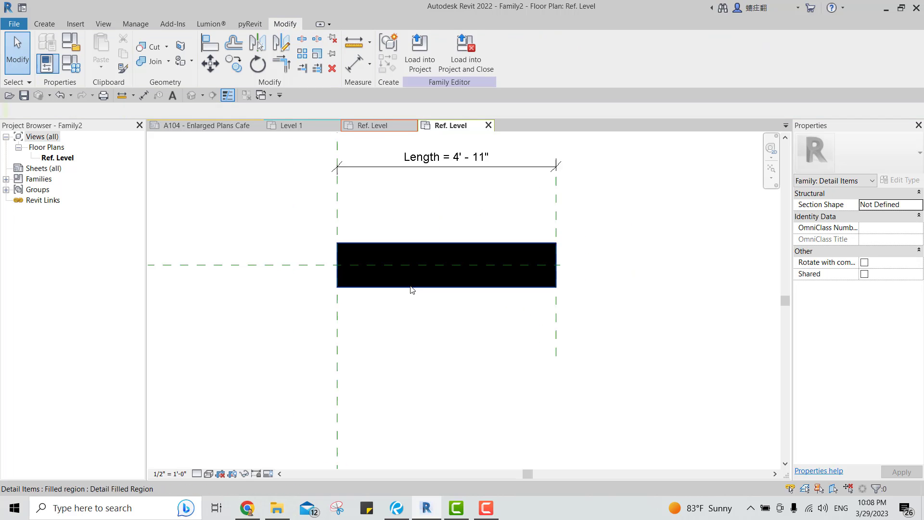
Duplicate the filled region's Solid Fill - Black type as a new type named PT-1
{"action": "left_click", "coordinate": [483, 243]}
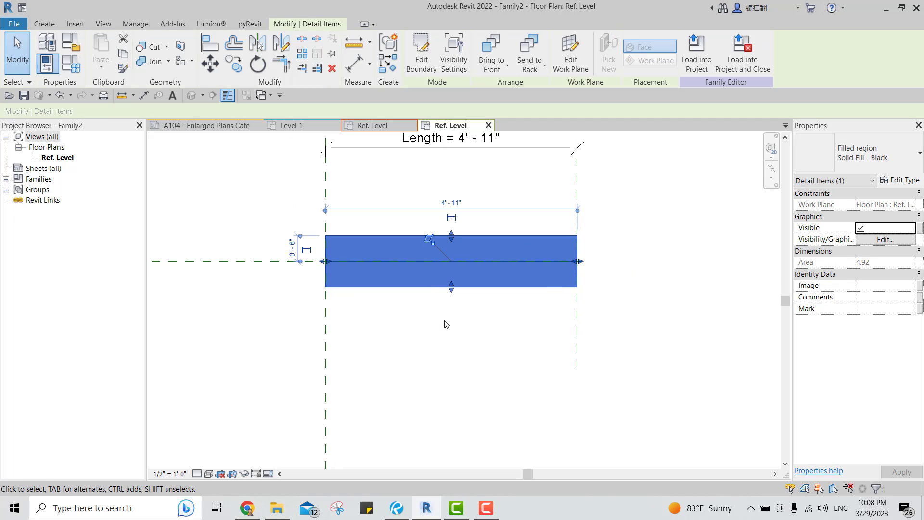
{"action": "left_click", "coordinate": [913, 183]}
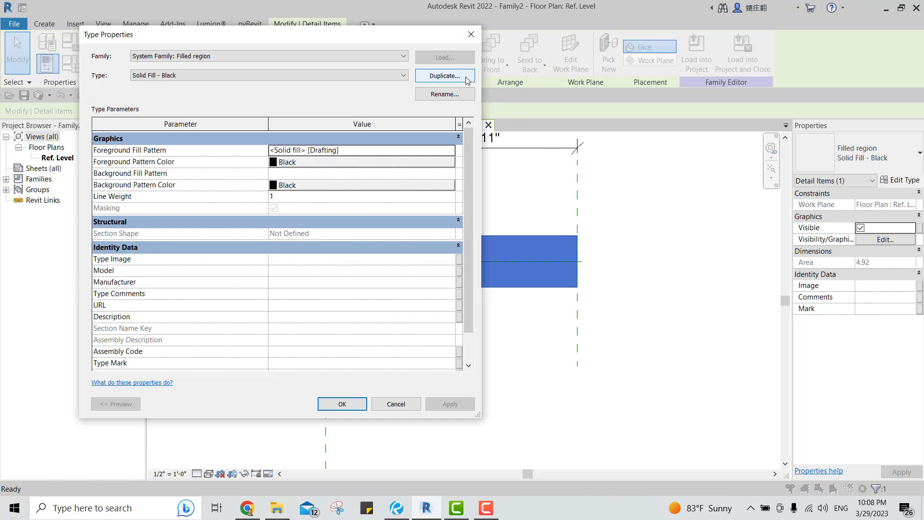
{"action": "left_click", "coordinate": [464, 79]}
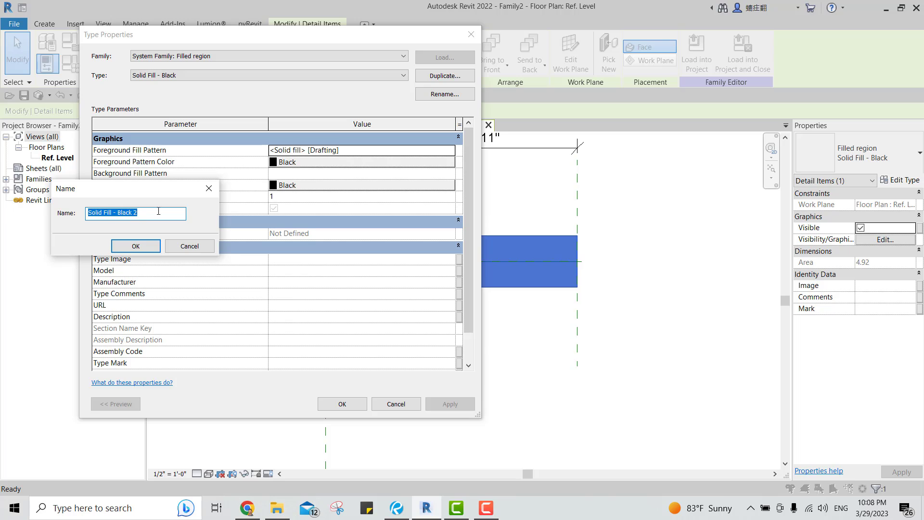
{"action": "type", "text": "P"}
{"action": "key", "text": "BackSpace"}
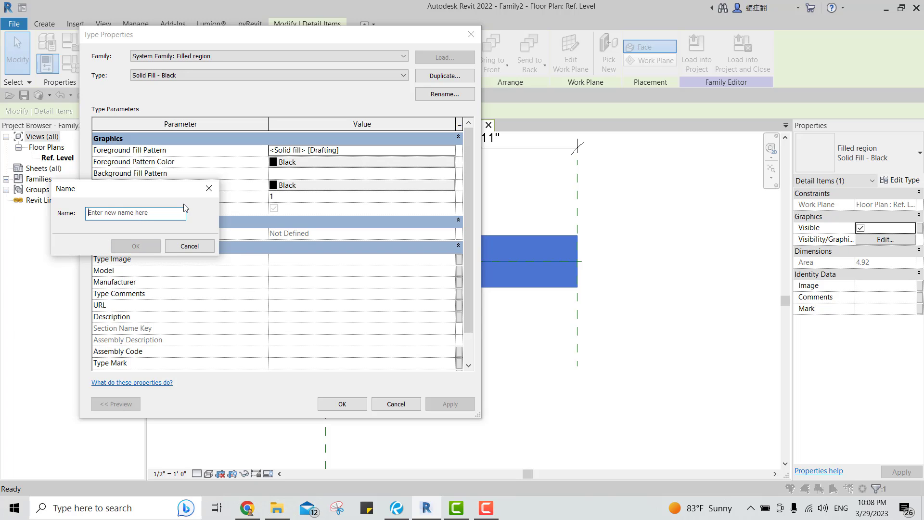
{"action": "type", "text": "PT-1"}
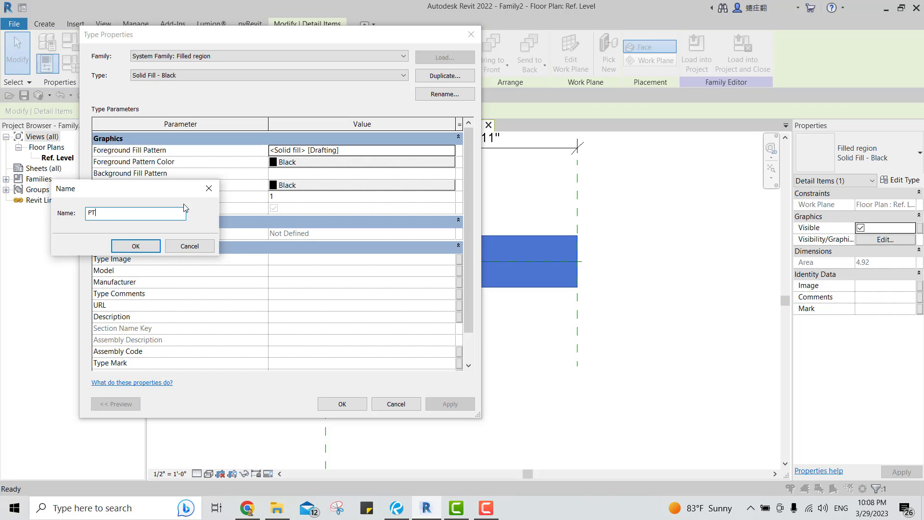
{"action": "left_click", "coordinate": [155, 247]}
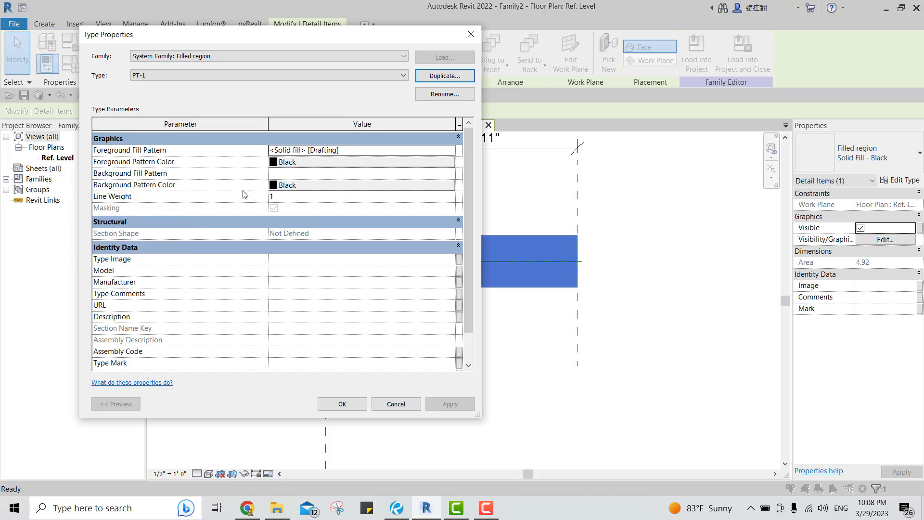
Create two more duplicate filled region types named PT-2 and PT-3, and accept the type properties
{"action": "left_click", "coordinate": [445, 76]}
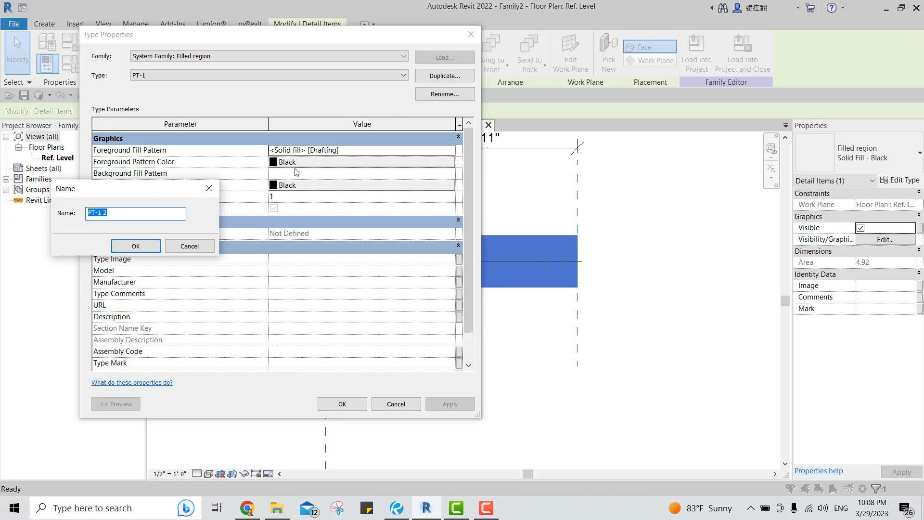
{"action": "left_click_drag", "start_coordinate": [105, 212], "coordinate": [102, 212]}
{"action": "type", "text": "2"}
{"action": "left_click", "coordinate": [136, 245]}
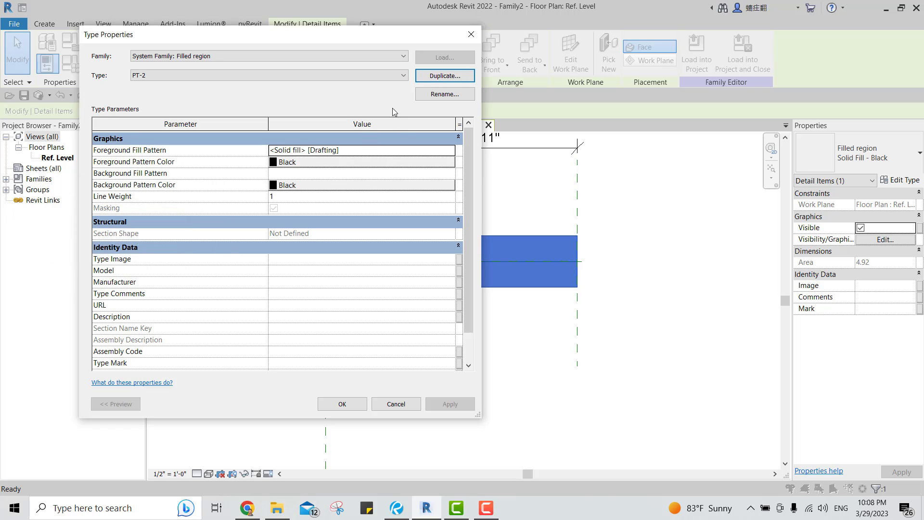
{"action": "left_click", "coordinate": [437, 77]}
{"action": "left_click_drag", "start_coordinate": [108, 213], "coordinate": [100, 214]}
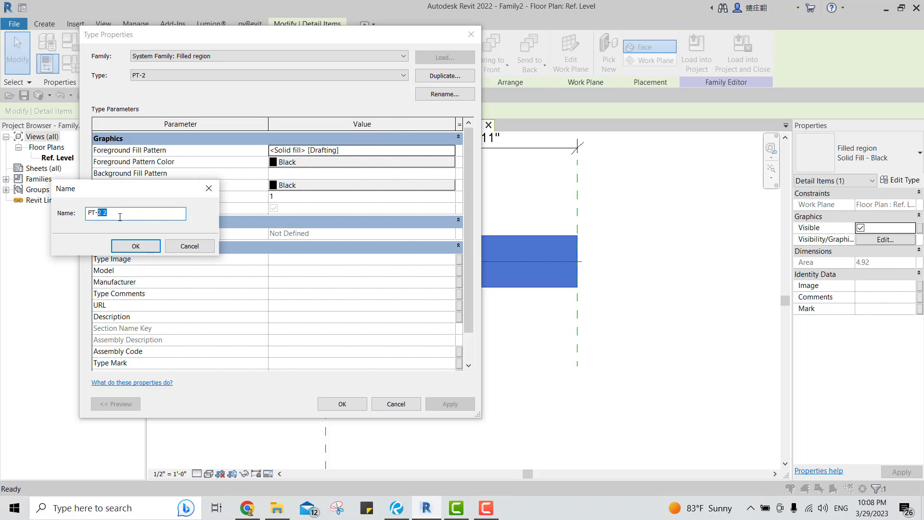
{"action": "type", "text": "3"}
{"action": "left_click", "coordinate": [139, 247]}
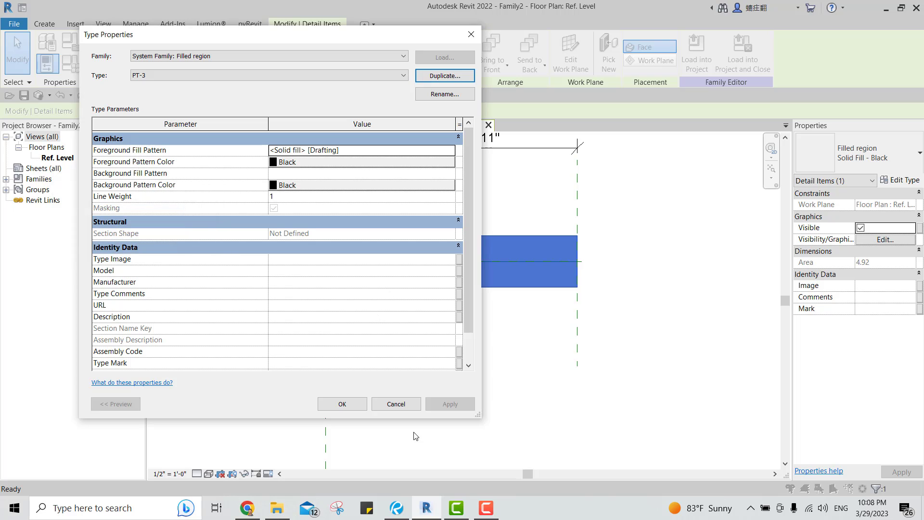
{"action": "left_click", "coordinate": [347, 400]}
{"action": "left_click", "coordinate": [543, 327]}
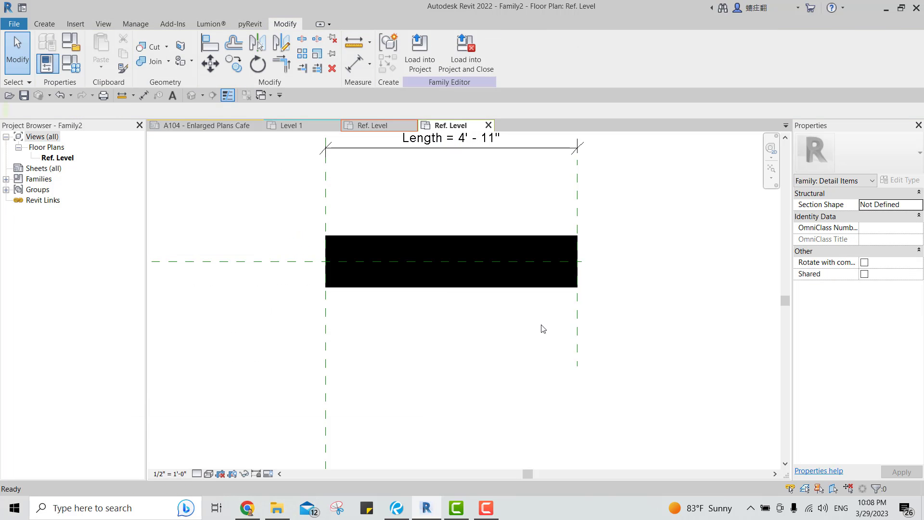
Change the black filled region's type to PT-1
{"action": "left_click", "coordinate": [539, 289]}
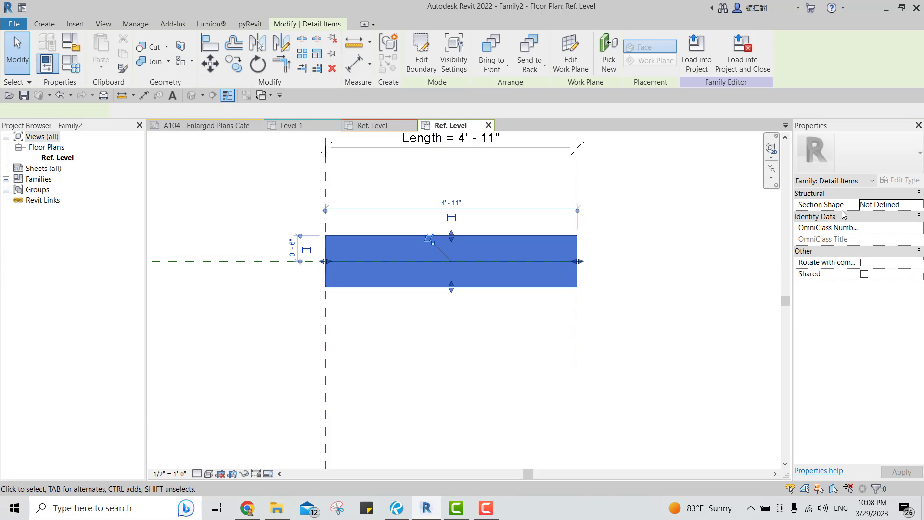
{"action": "left_click", "coordinate": [874, 165]}
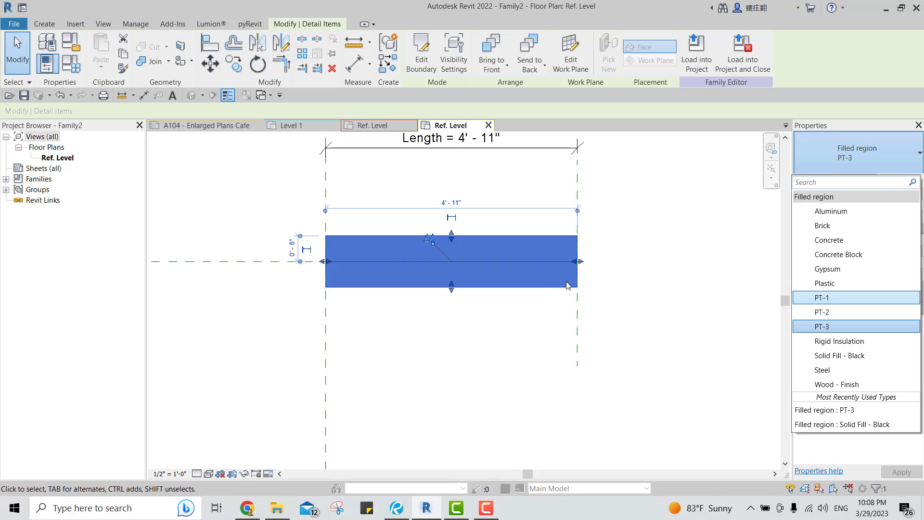
{"action": "left_click", "coordinate": [832, 299]}
{"action": "left_click", "coordinate": [631, 300]}
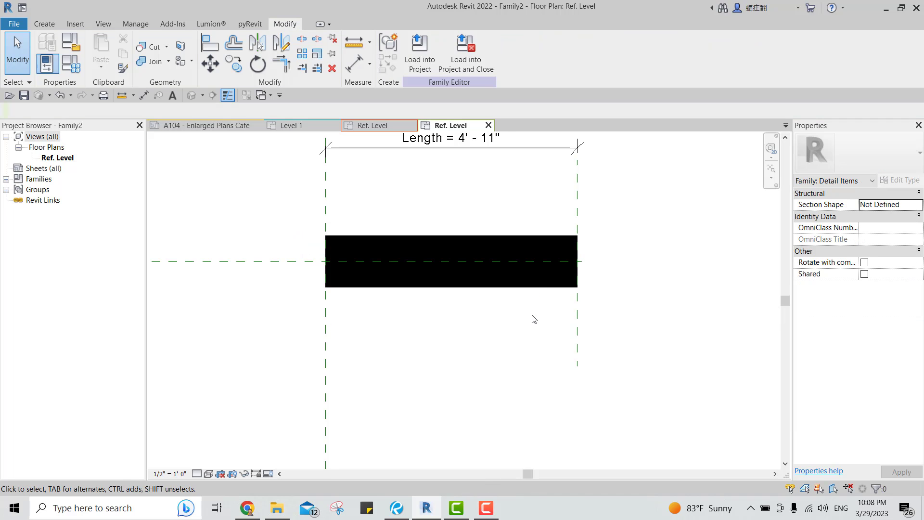
Copy the PT-1 filled region and paste the duplicate aligned to the same place
{"action": "left_click", "coordinate": [544, 287]}
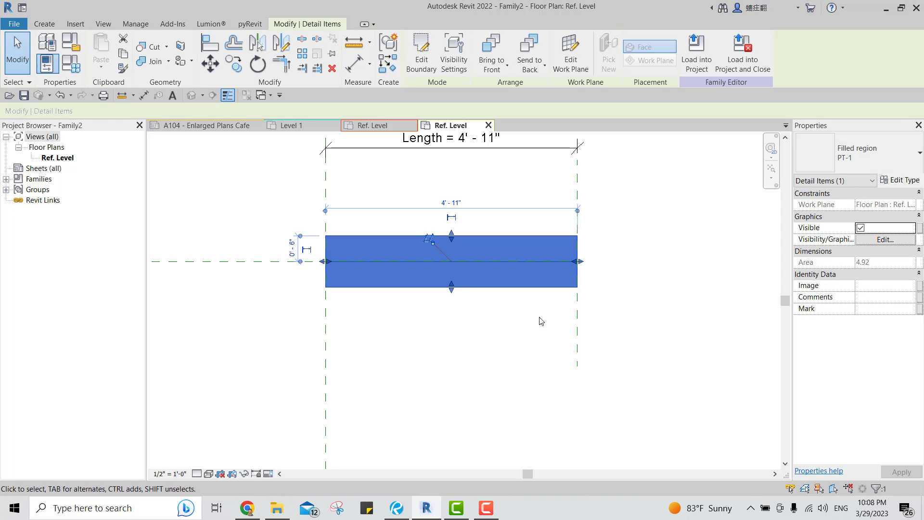
{"action": "left_click", "coordinate": [123, 54]}
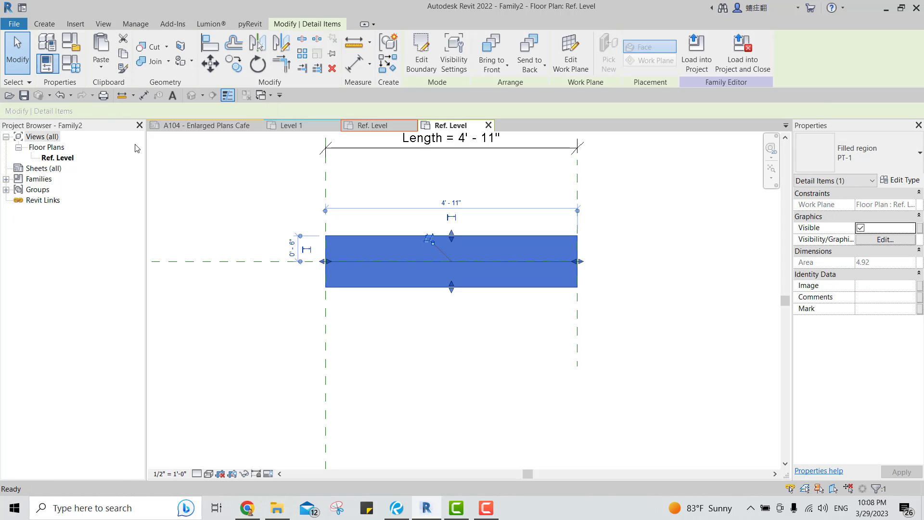
{"action": "left_click", "coordinate": [101, 67]}
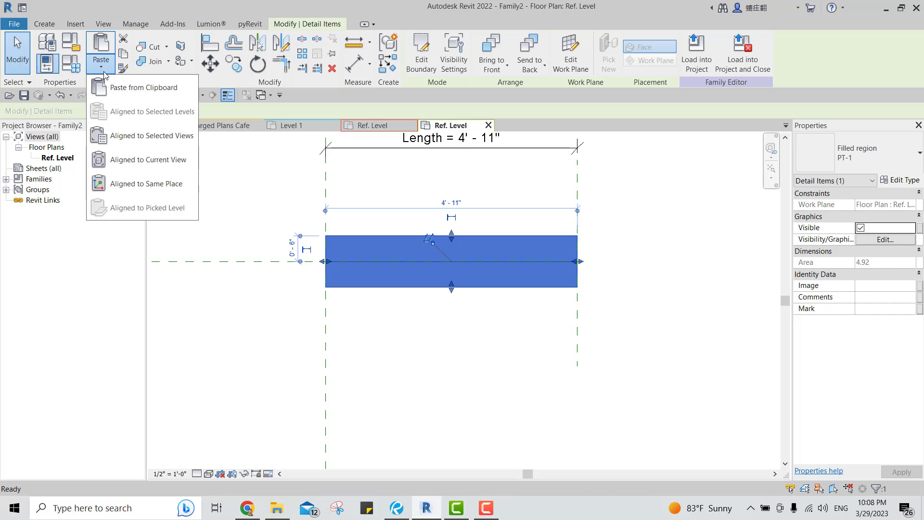
{"action": "left_click", "coordinate": [148, 184]}
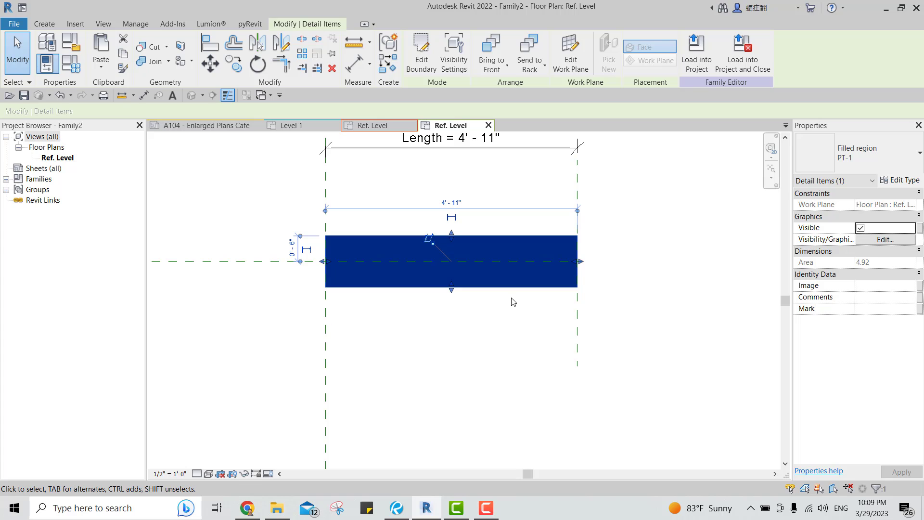
Open the available filled region types for the pasted copy
{"action": "left_click", "coordinate": [877, 152]}
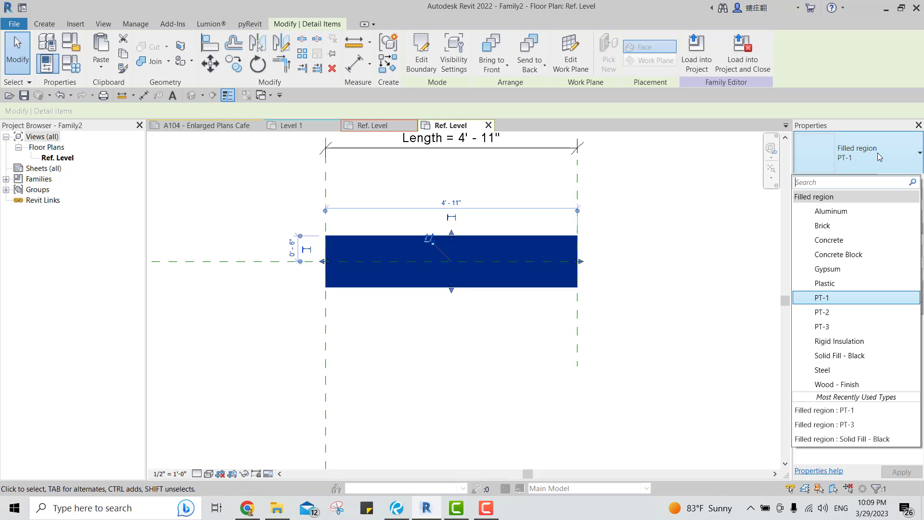
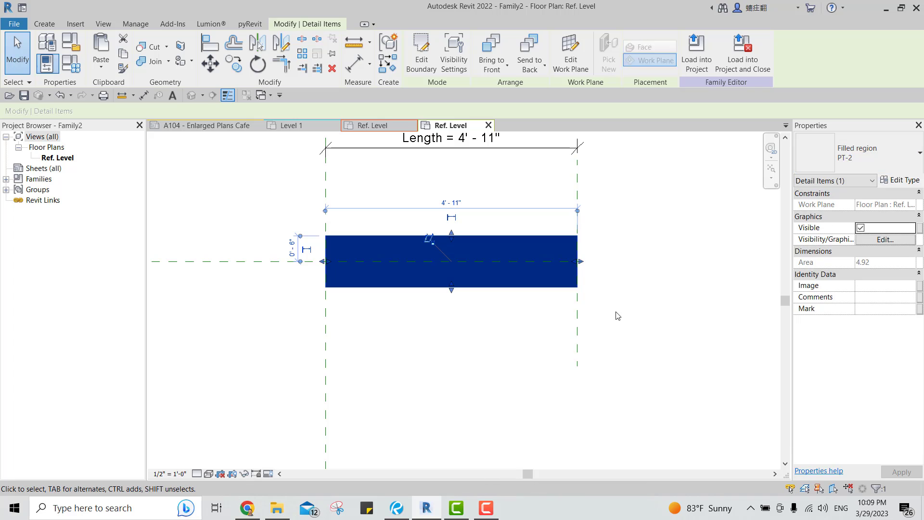
Set the PT-2 filled region type's foreground pattern color to RGB 073-174-207 and store it as a custom color
{"action": "left_click", "coordinate": [614, 313]}
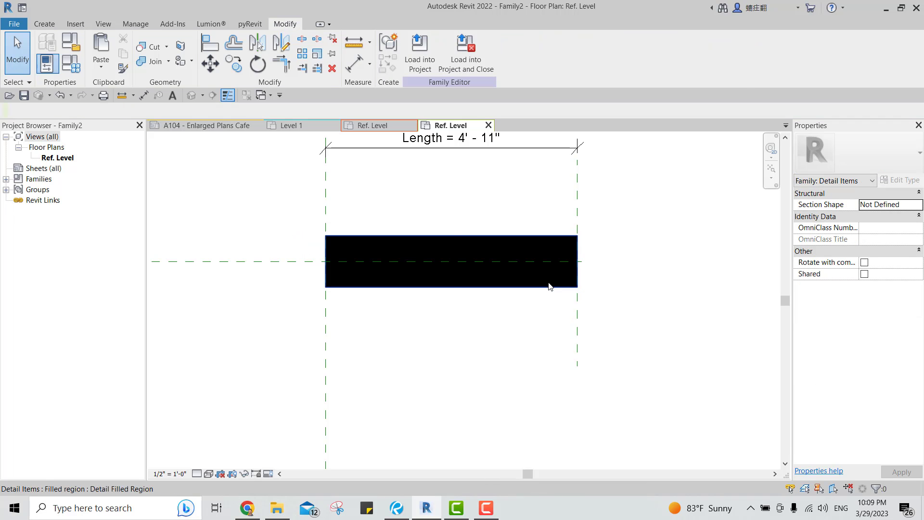
{"action": "left_click", "coordinate": [550, 286]}
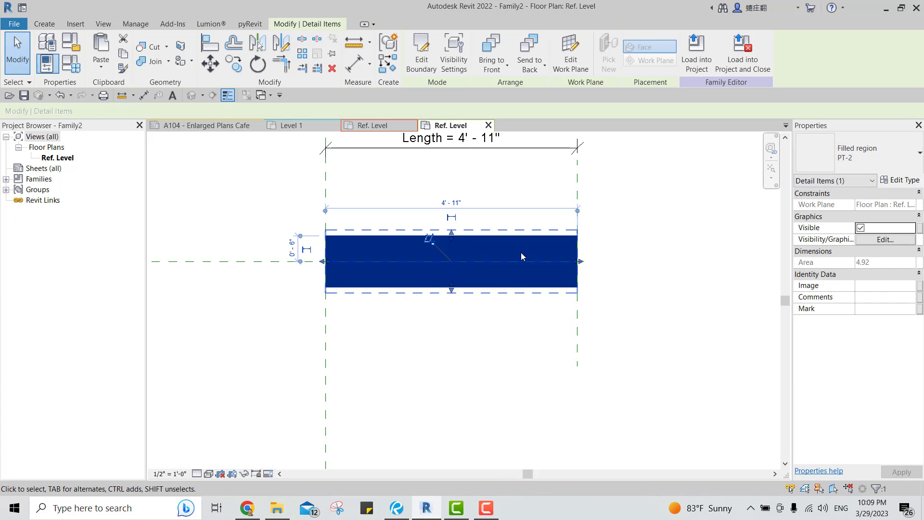
{"action": "left_click", "coordinate": [899, 180]}
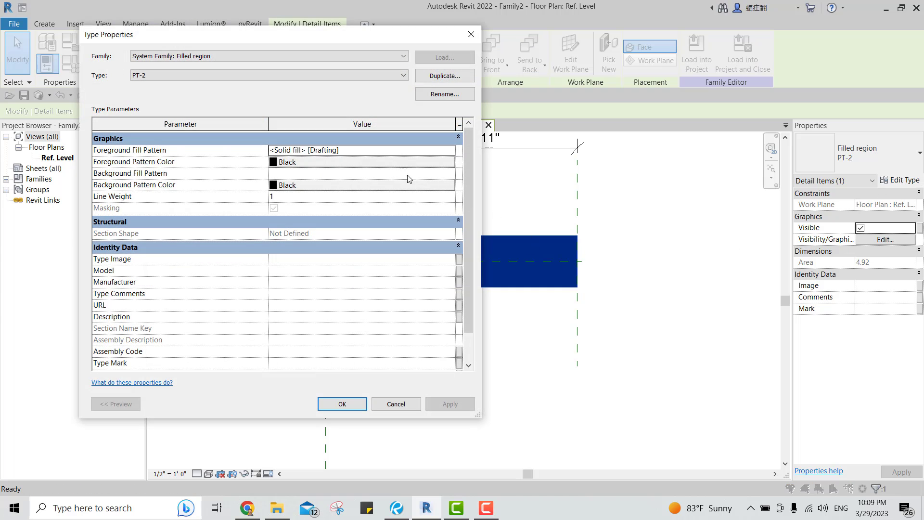
{"action": "left_click", "coordinate": [351, 166]}
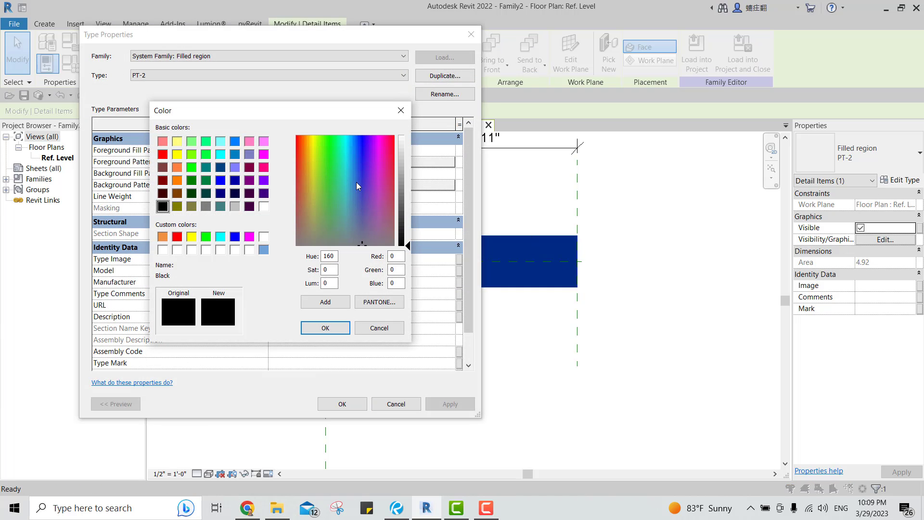
{"action": "left_click_drag", "start_coordinate": [409, 234], "coordinate": [406, 187]}
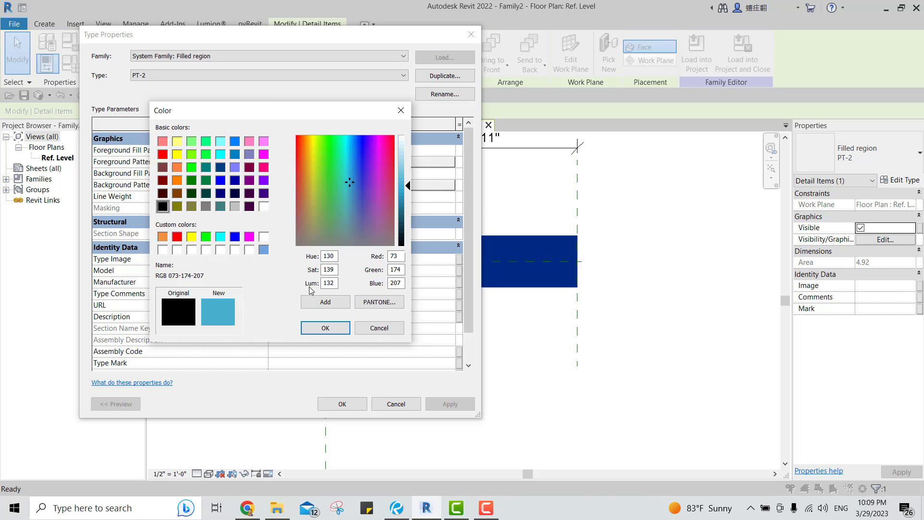
{"action": "left_click", "coordinate": [325, 302]}
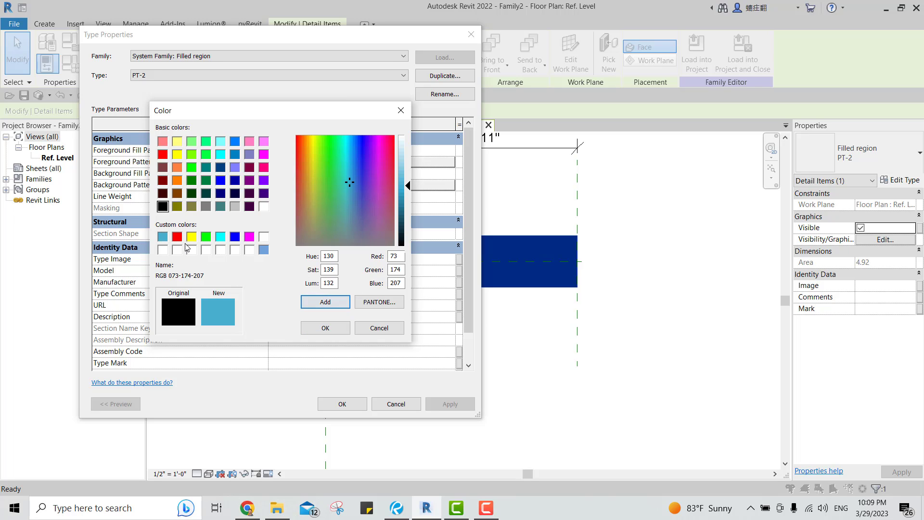
{"action": "left_click", "coordinate": [318, 331]}
Set PT-2's background pattern color to the stored custom color RGB 073-174-207 and accept the type properties
{"action": "left_click", "coordinate": [315, 187]}
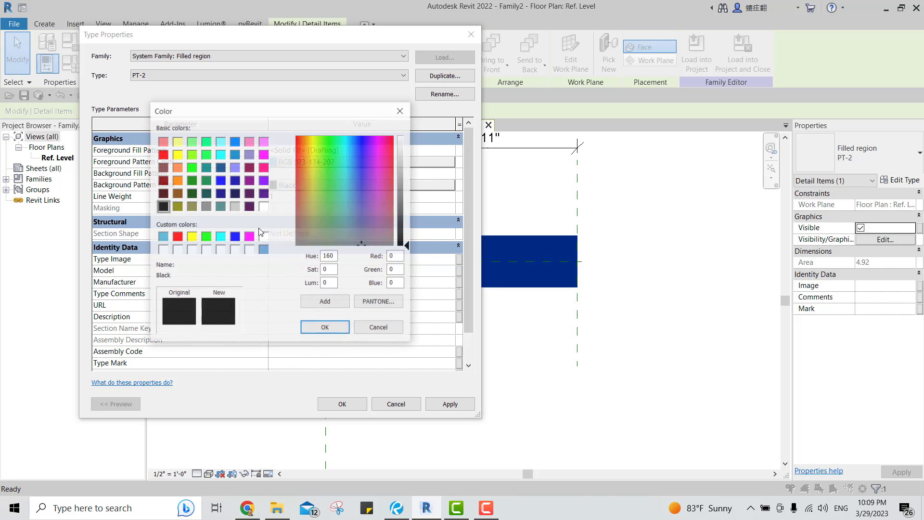
{"action": "left_click", "coordinate": [162, 237]}
{"action": "left_click", "coordinate": [325, 327]}
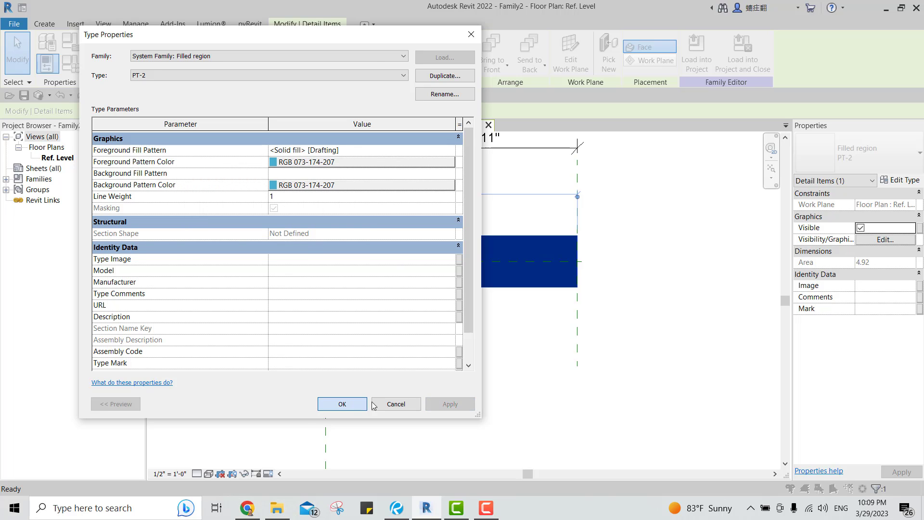
{"action": "left_click", "coordinate": [344, 404]}
{"action": "left_click", "coordinate": [607, 281]}
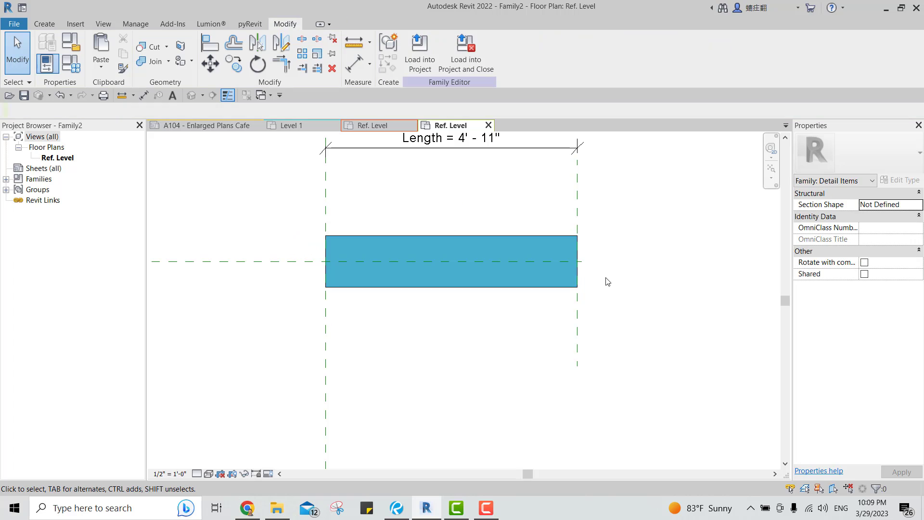
Temporarily hide the PT-2 region, inspect the type of the filled region beneath it, and reset the temporary hide
{"action": "left_click", "coordinate": [557, 286]}
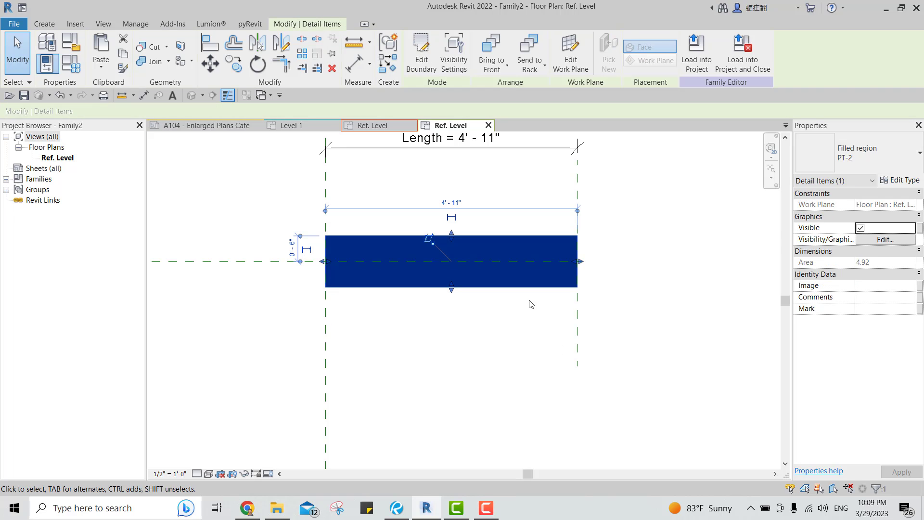
{"action": "key", "text": "h"}
{"action": "key", "text": "i"}
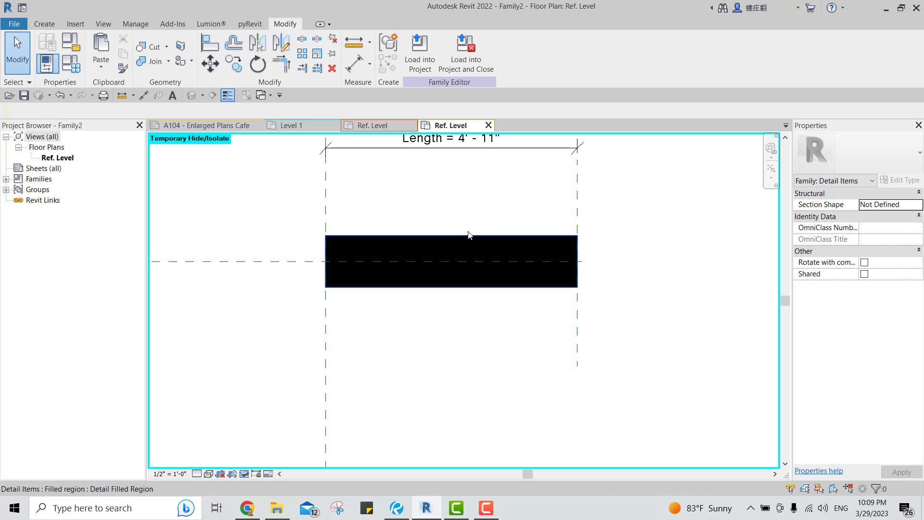
{"action": "left_click", "coordinate": [466, 239]}
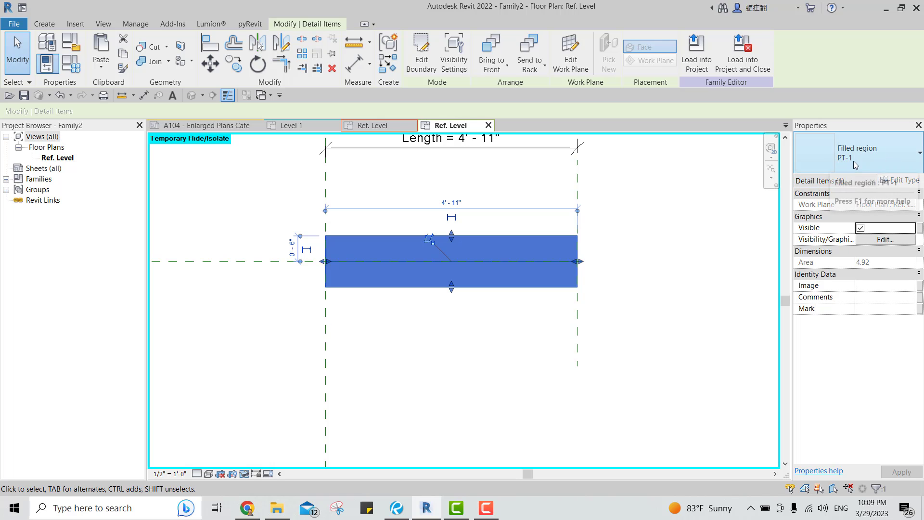
{"action": "left_click", "coordinate": [671, 273]}
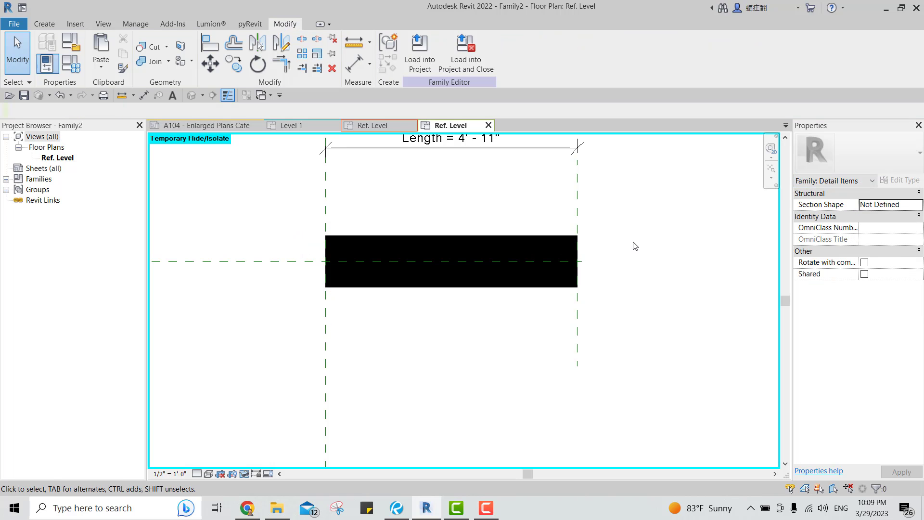
{"action": "key", "text": "h"}
{"action": "key", "text": "r"}
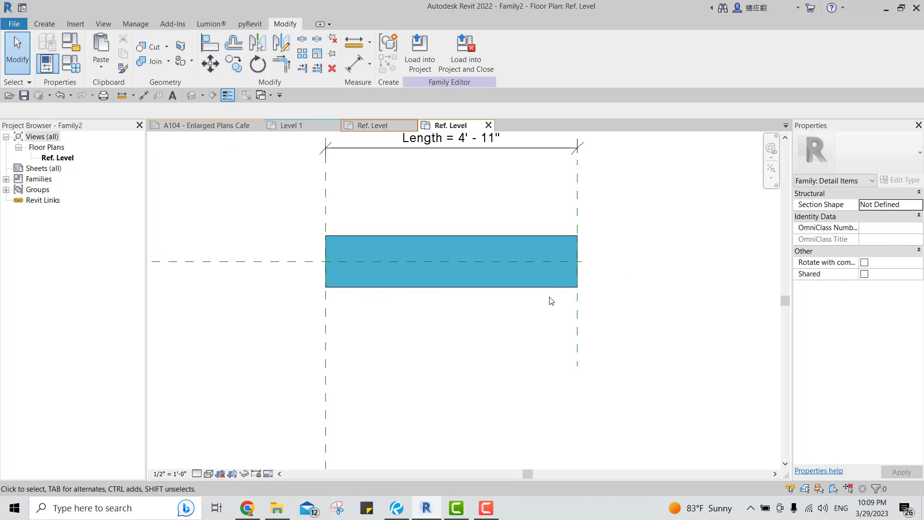
Isolate the view of the underlying black region by temporarily hiding the blue one again, and restore it
{"action": "left_click", "coordinate": [495, 239]}
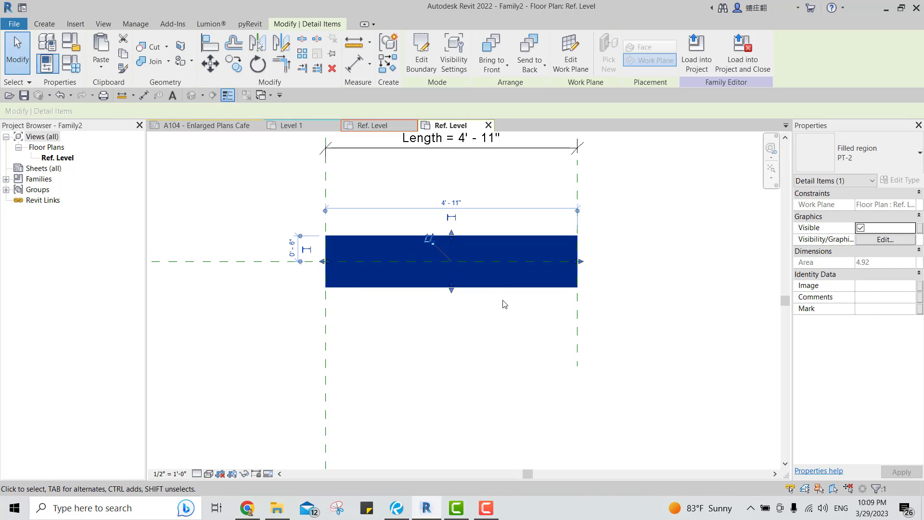
{"action": "key", "text": "h"}
{"action": "key", "text": "i"}
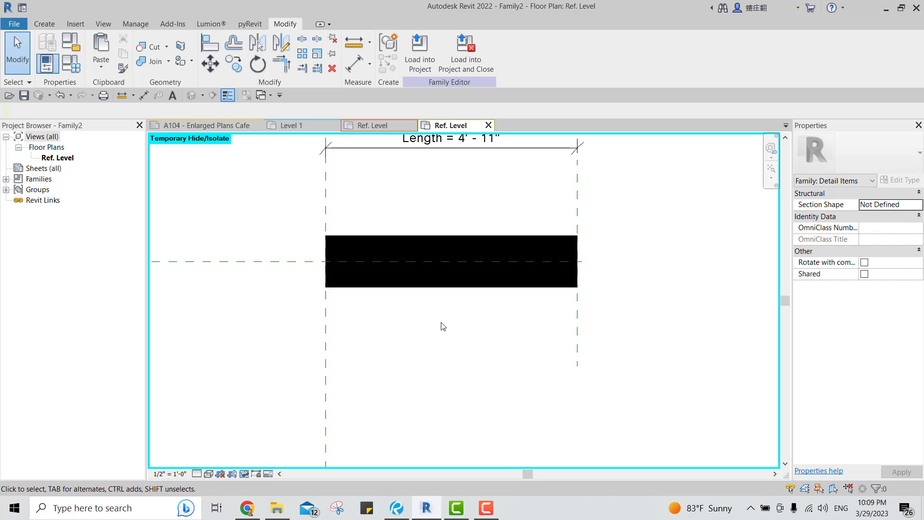
{"action": "key", "text": "h"}
{"action": "key", "text": "r"}
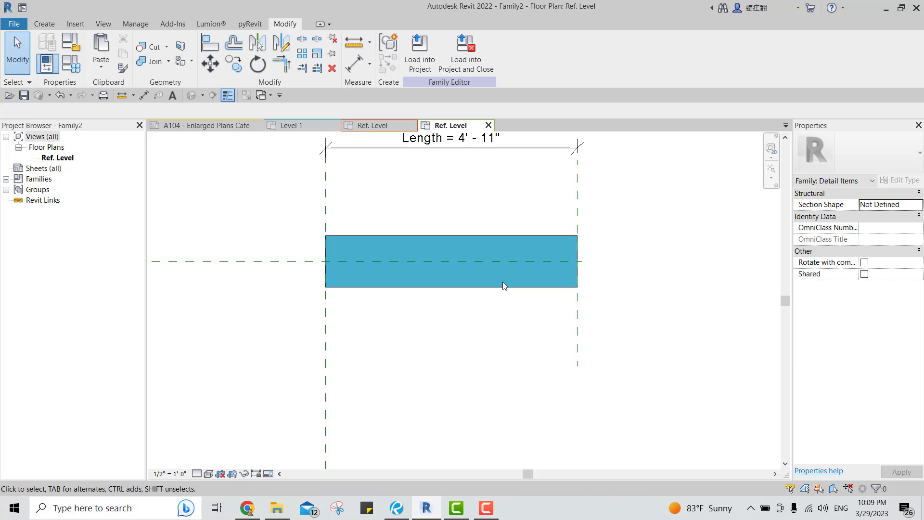
{"action": "left_click", "coordinate": [530, 287]}
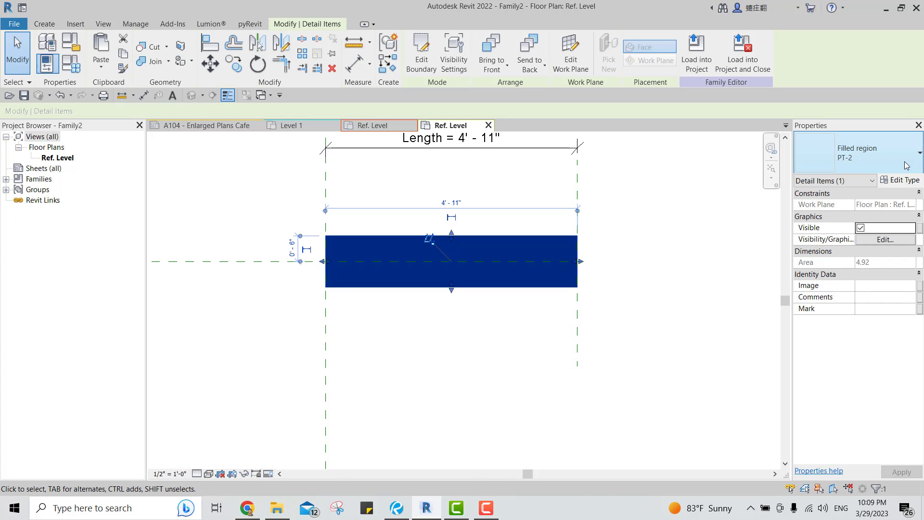
{"action": "left_click", "coordinate": [866, 153]}
{"action": "left_click", "coordinate": [678, 291]}
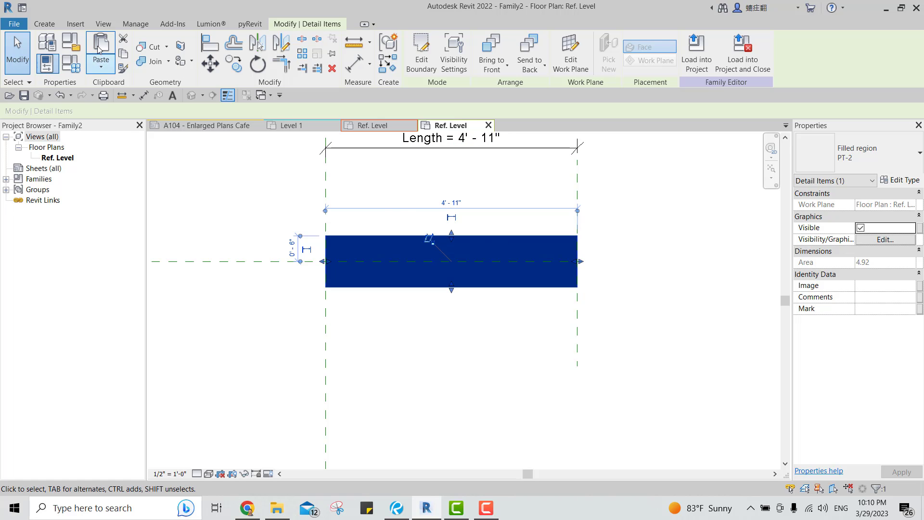
{"action": "left_click", "coordinate": [71, 63]}
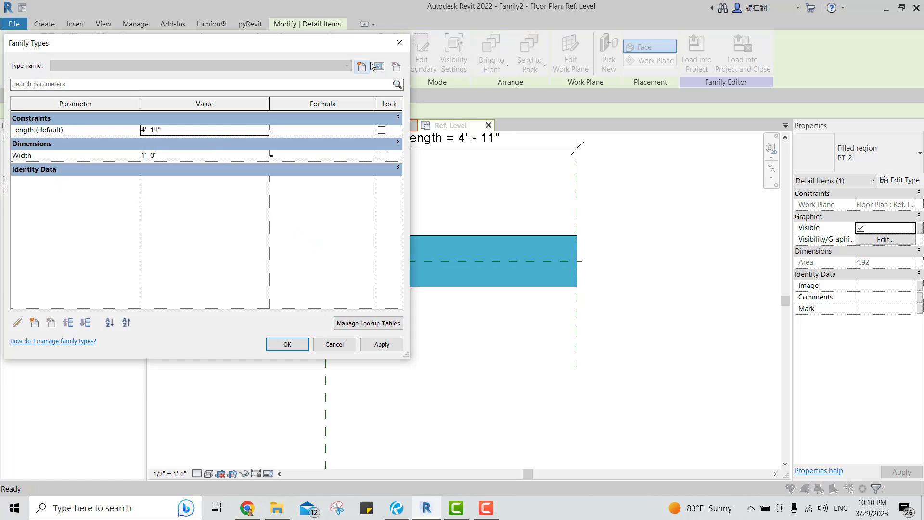
{"action": "left_click", "coordinate": [393, 47]}
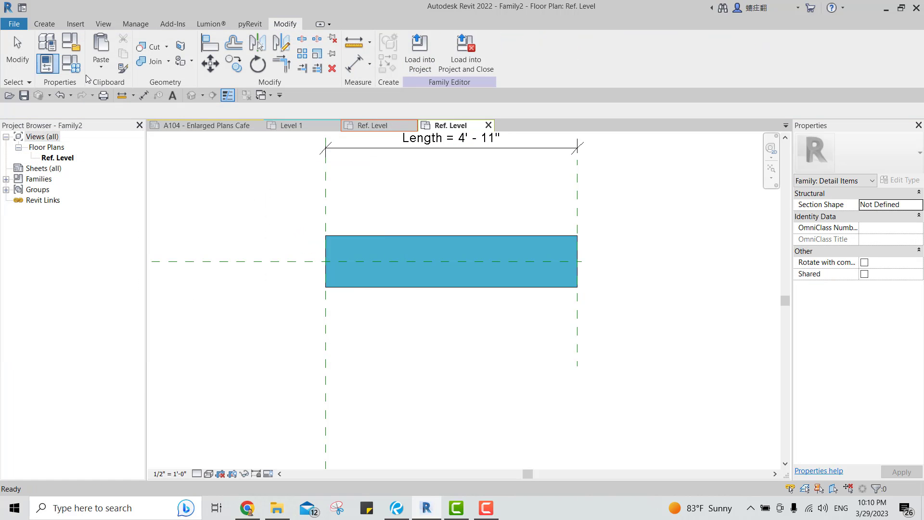
Paste another copy of the filled region aligned to the same place and change its type to PT-3
{"action": "left_click", "coordinate": [374, 236]}
{"action": "left_click", "coordinate": [101, 65]}
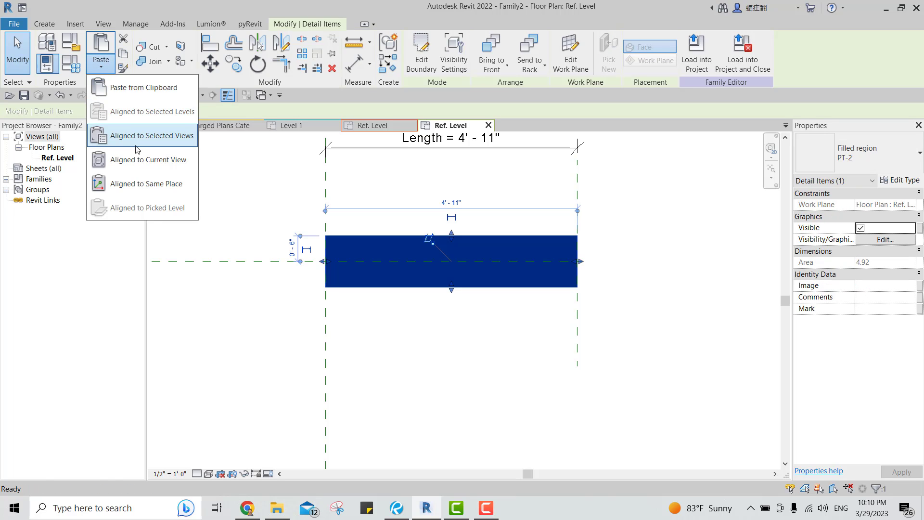
{"action": "left_click", "coordinate": [139, 183]}
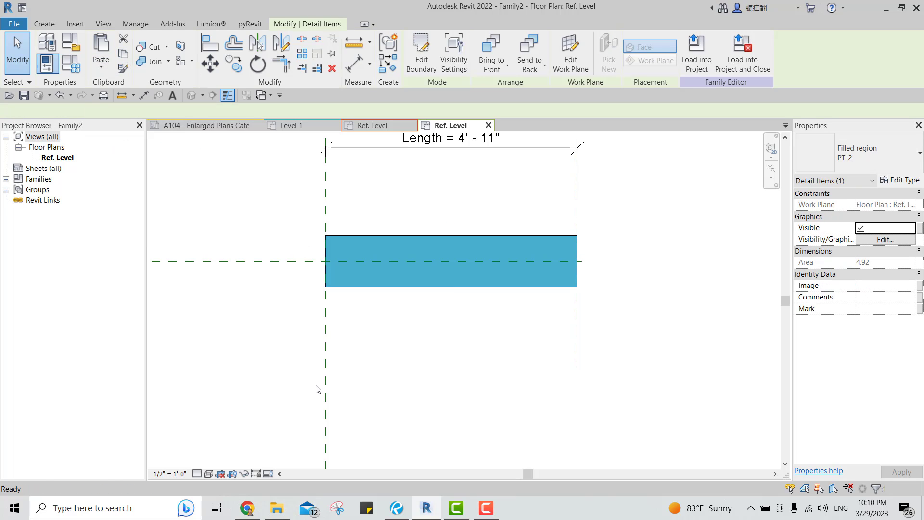
{"action": "left_click", "coordinate": [874, 140]}
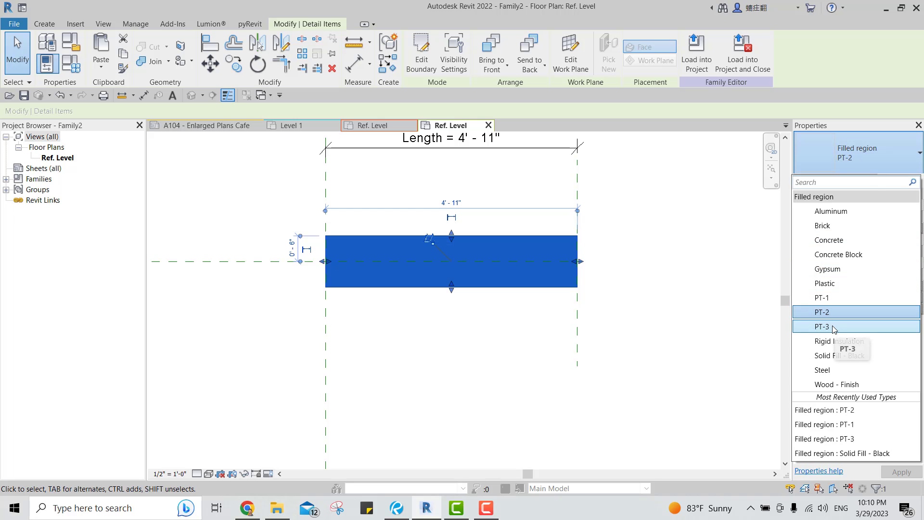
{"action": "left_click", "coordinate": [823, 326]}
{"action": "left_click", "coordinate": [634, 352]}
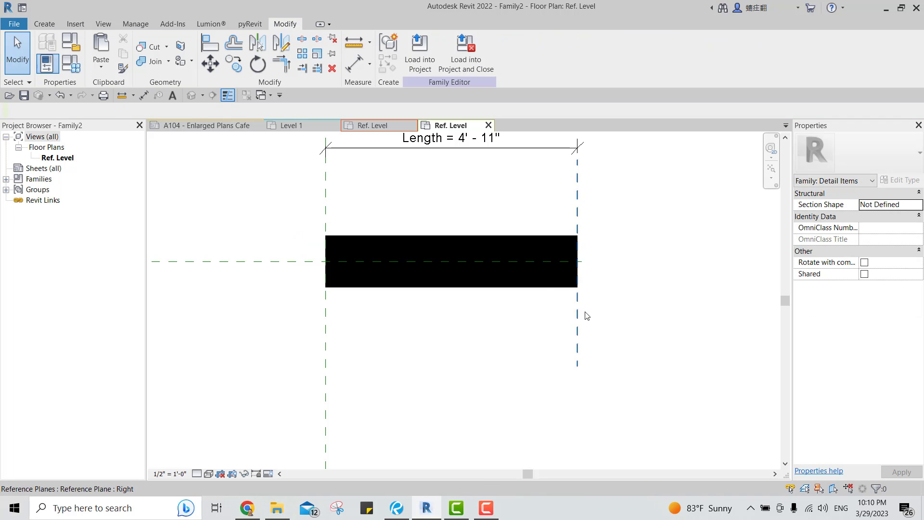
Set the PT-3 type's foreground pattern color to pink RGB 239-056-116 and store it as a custom color
{"action": "left_click", "coordinate": [563, 367]}
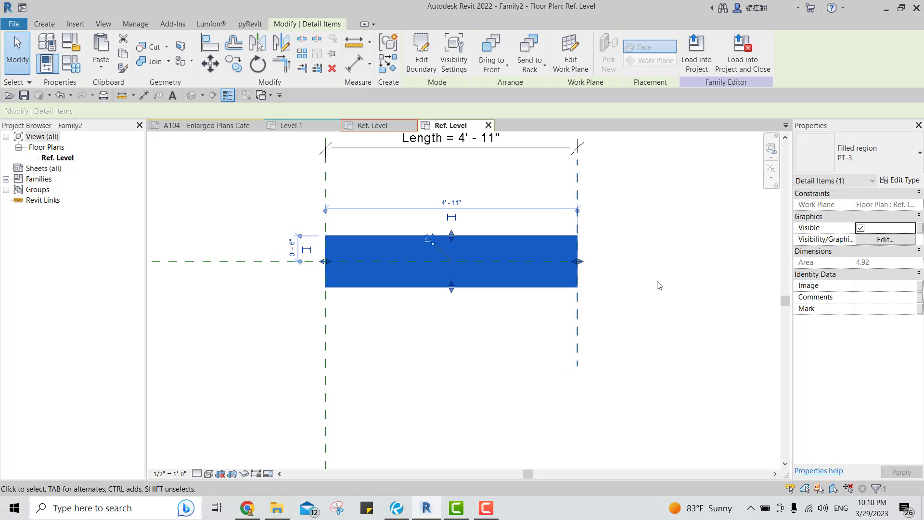
{"action": "left_click", "coordinate": [901, 180]}
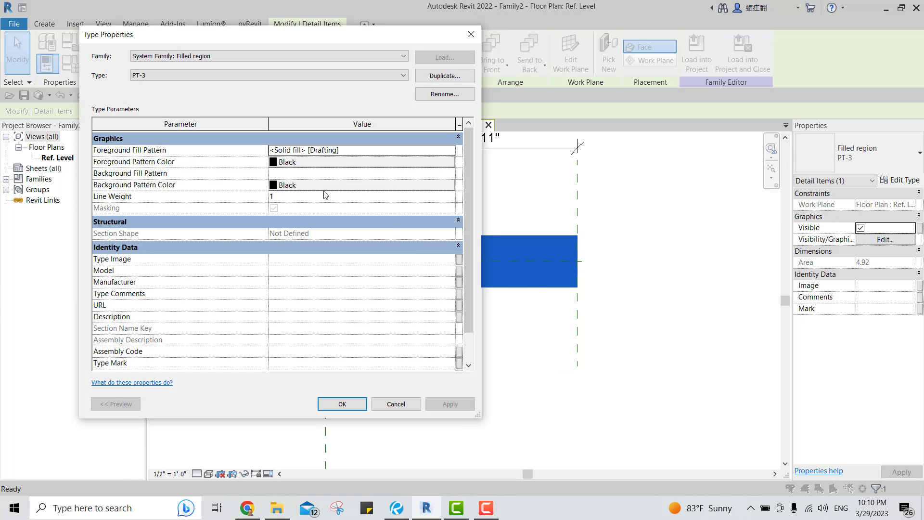
{"action": "left_click", "coordinate": [303, 163]}
{"action": "left_click", "coordinate": [389, 152]}
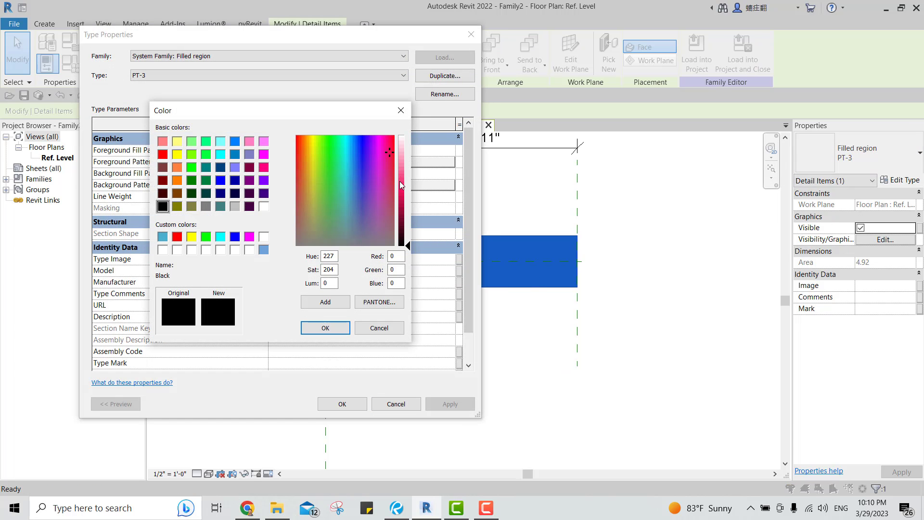
{"action": "left_click", "coordinate": [406, 184]}
{"action": "left_click", "coordinate": [332, 329]}
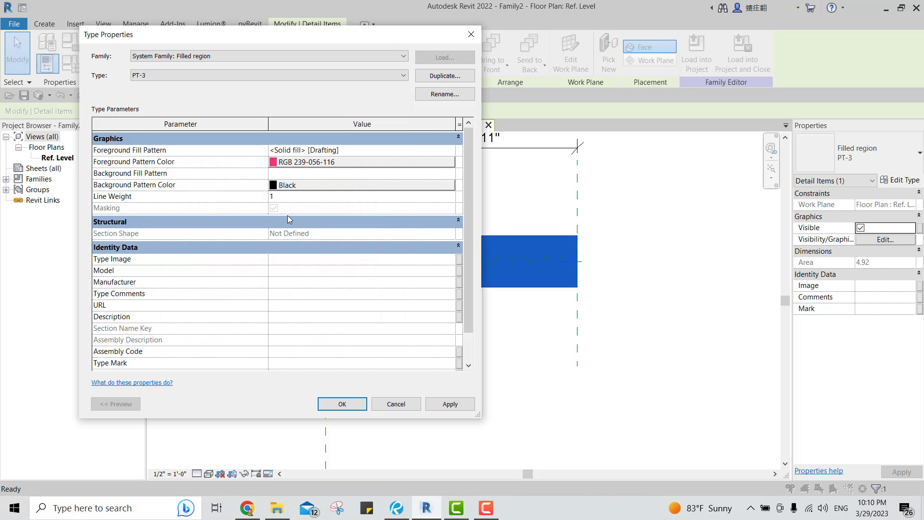
{"action": "left_click", "coordinate": [304, 162]}
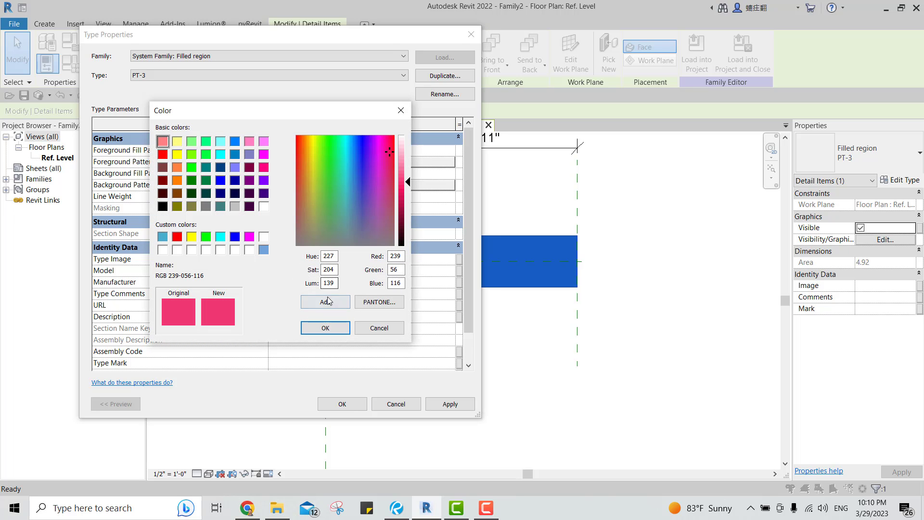
{"action": "left_click", "coordinate": [325, 328]}
Set PT-3's background pattern color to the stored custom color RGB 239-056-116, and apply and accept the type properties
{"action": "left_click", "coordinate": [335, 186]}
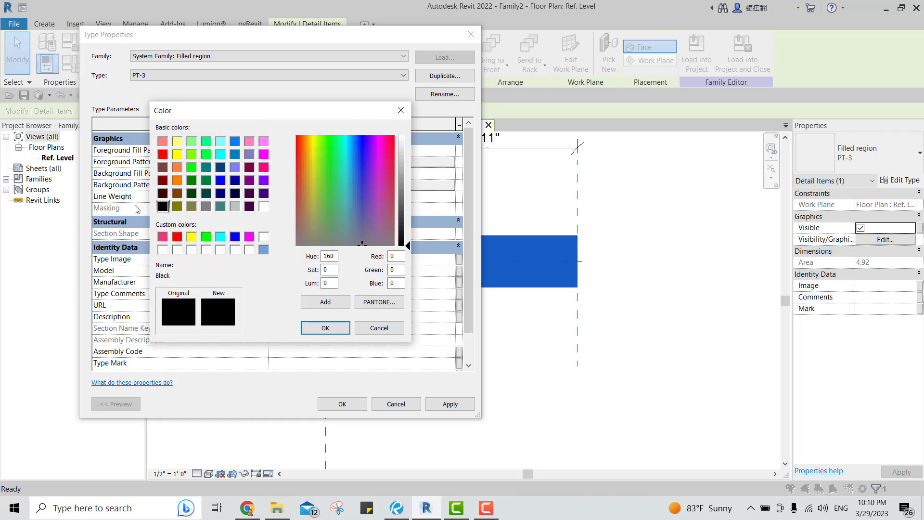
{"action": "left_click", "coordinate": [163, 236]}
{"action": "left_click", "coordinate": [325, 328]}
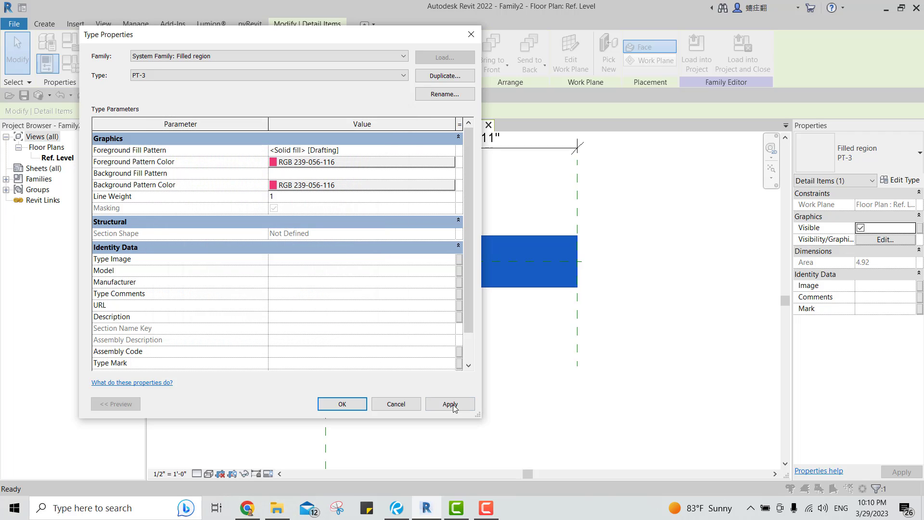
{"action": "left_click", "coordinate": [450, 404]}
{"action": "left_click", "coordinate": [352, 403]}
{"action": "left_click", "coordinate": [508, 387]}
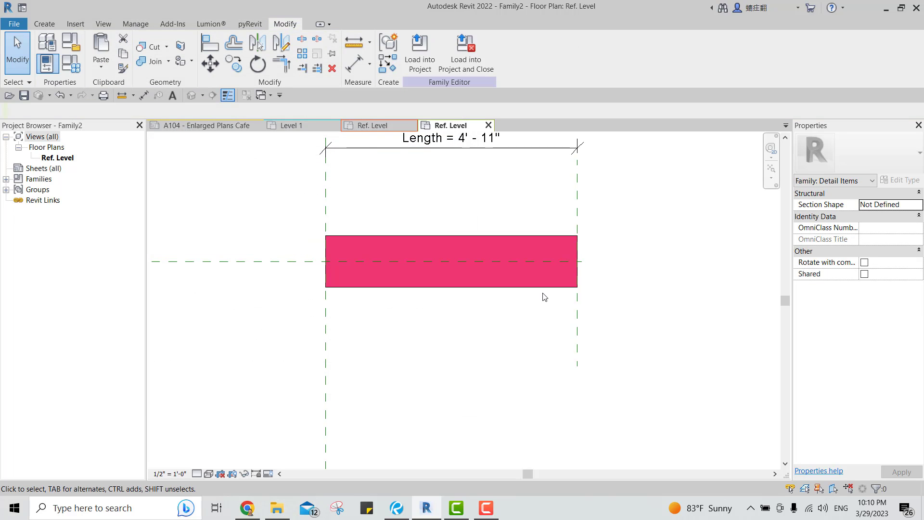
Temporarily hide the pink PT-3 filled region to view the region beneath it
{"action": "left_click", "coordinate": [556, 287]}
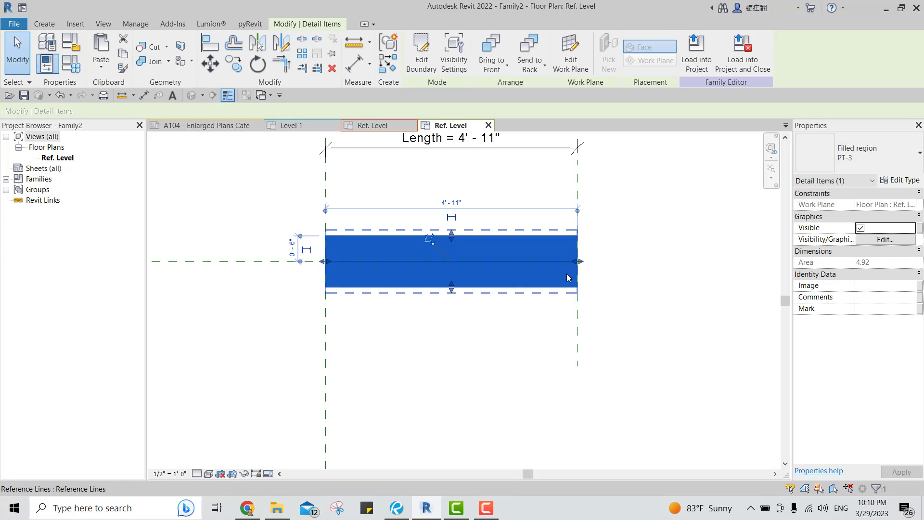
{"action": "key", "text": "h"}
{"action": "key", "text": "h"}
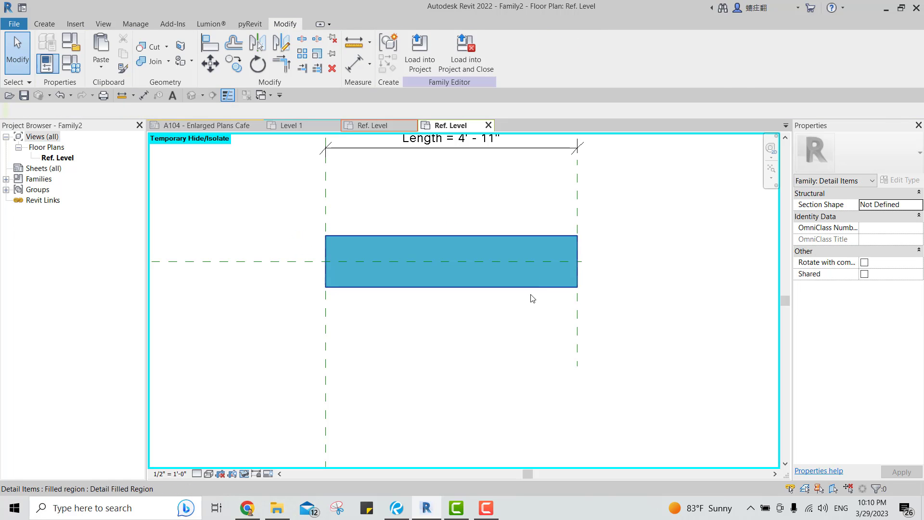
Temporarily hide the blue filled region to reach the PT-1 region beneath it
{"action": "left_click", "coordinate": [531, 289]}
{"action": "key", "text": "h"}
{"action": "left_click", "coordinate": [550, 338]}
Set the PT-1 filled region type's foreground pattern color to yellow RGB 237-230-084 and accept the type properties
{"action": "left_click", "coordinate": [534, 297]}
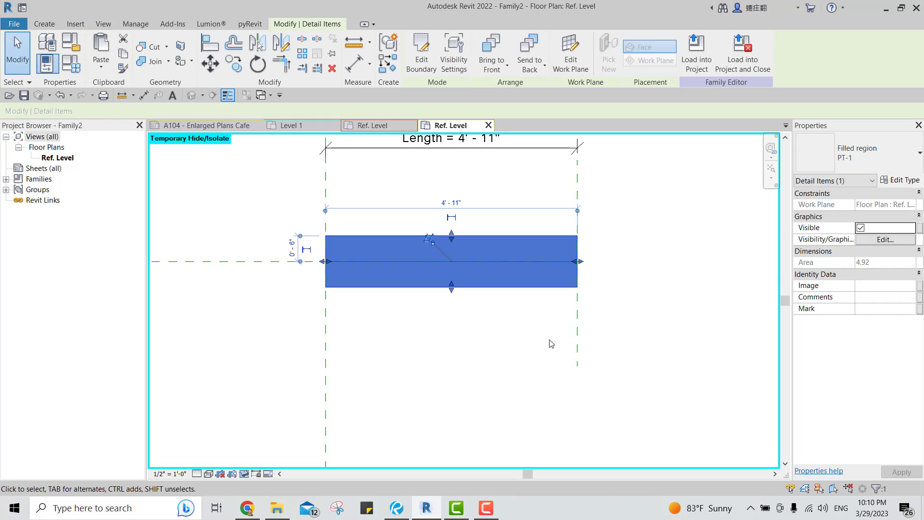
{"action": "left_click", "coordinate": [551, 343]}
{"action": "left_click", "coordinate": [504, 288]}
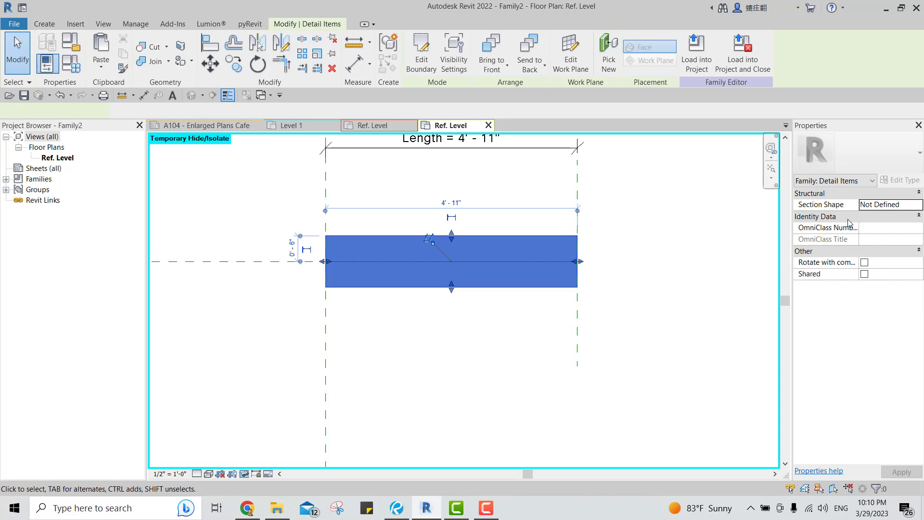
{"action": "left_click", "coordinate": [900, 180]}
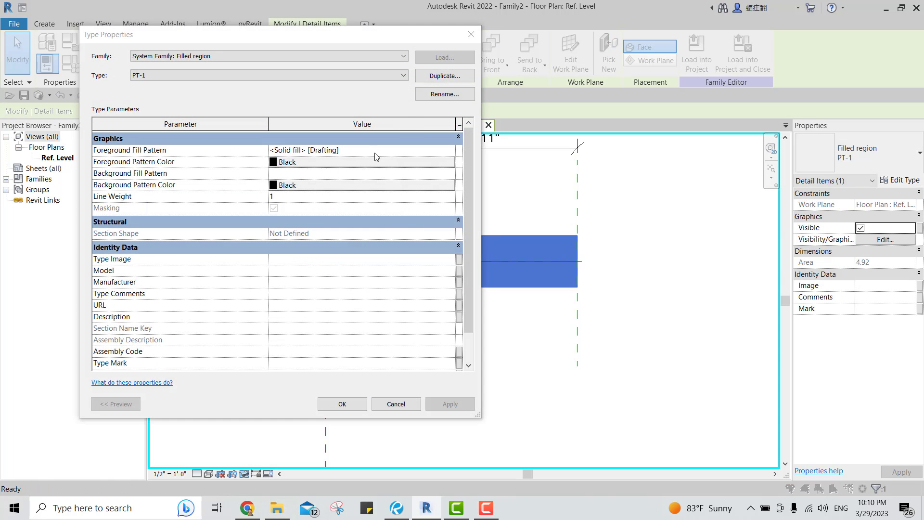
{"action": "left_click", "coordinate": [339, 163]}
{"action": "left_click", "coordinate": [313, 157]}
{"action": "left_click", "coordinate": [402, 173]}
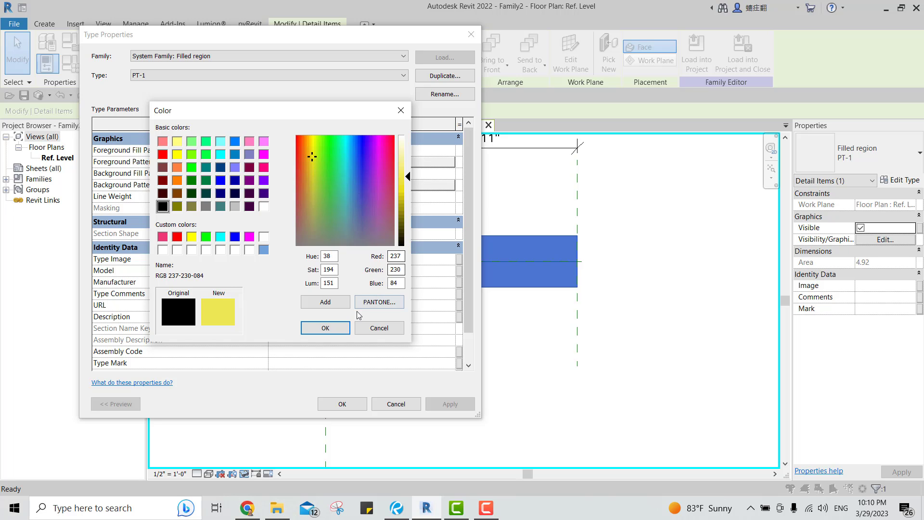
{"action": "left_click", "coordinate": [325, 328]}
{"action": "left_click", "coordinate": [433, 404]}
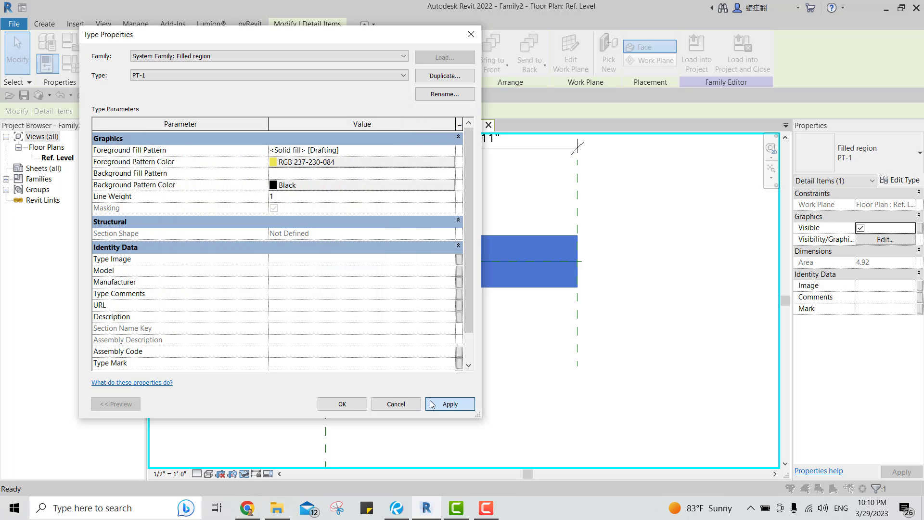
Clear the selection and restore all temporarily hidden filled regions in the view
{"action": "key", "text": "Escape"}
{"action": "key", "text": "Escape"}
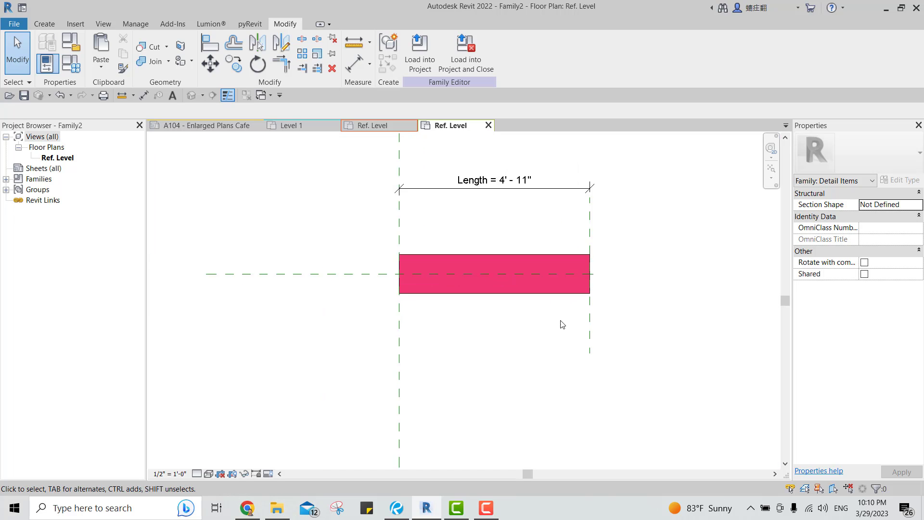
{"action": "scroll", "coordinate": [562, 325], "scroll_direction": "up", "scroll_amount": 1}
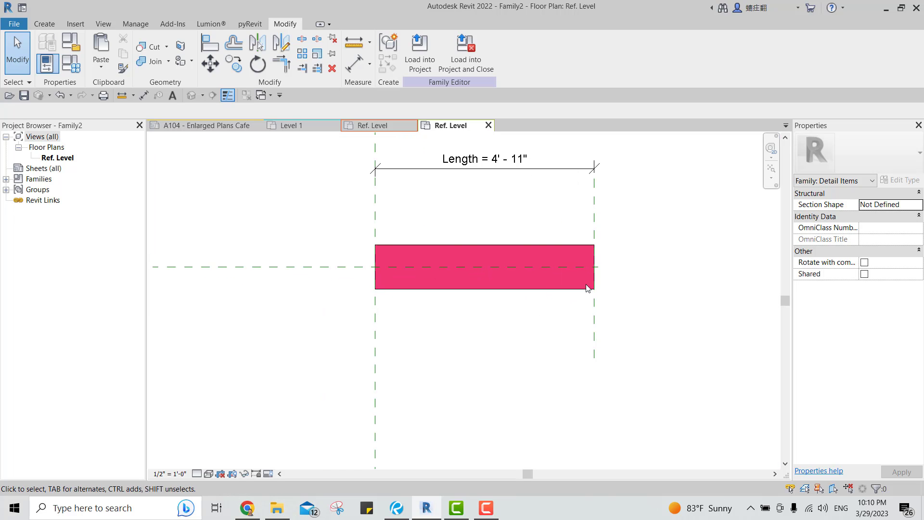
{"action": "left_click", "coordinate": [570, 241]}
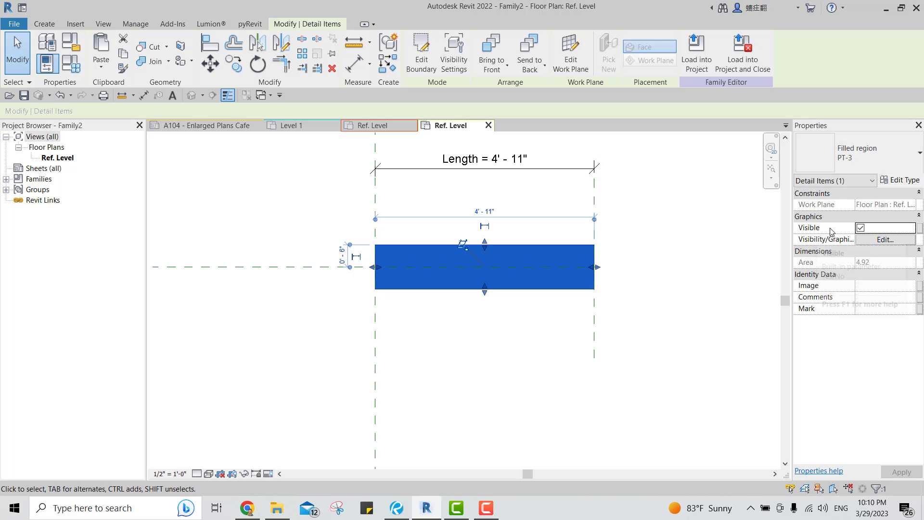
{"action": "left_click", "coordinate": [919, 231]}
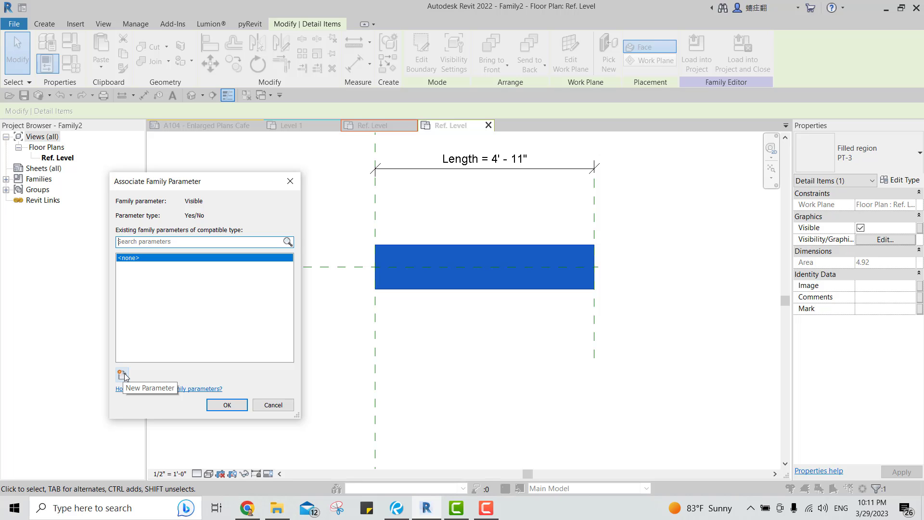
{"action": "left_click", "coordinate": [289, 181]}
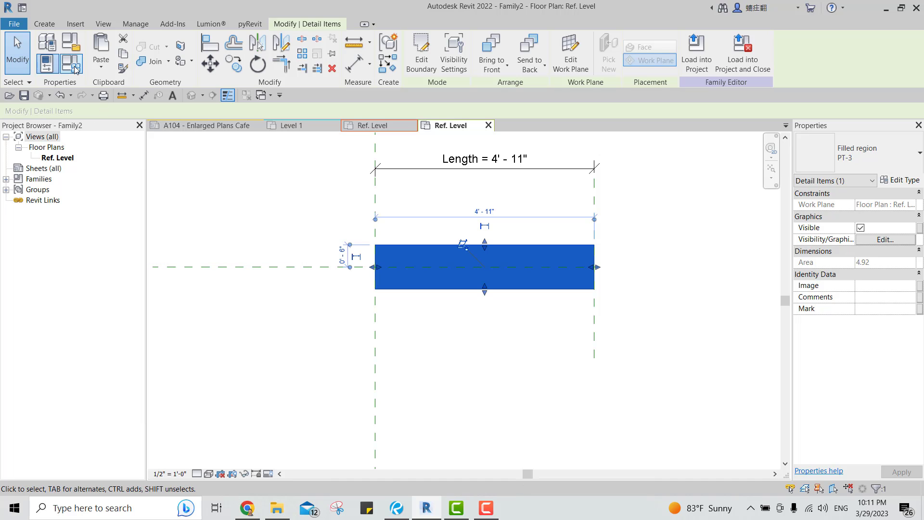
Add a family type parameter named PT-1 with the Length parameter type, grouped under Dimensions
{"action": "left_click", "coordinate": [75, 69]}
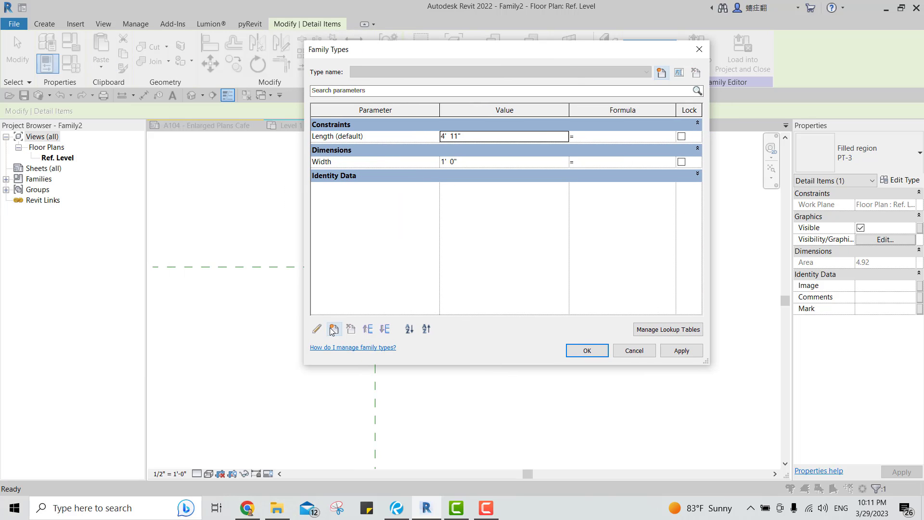
{"action": "left_click", "coordinate": [334, 329]}
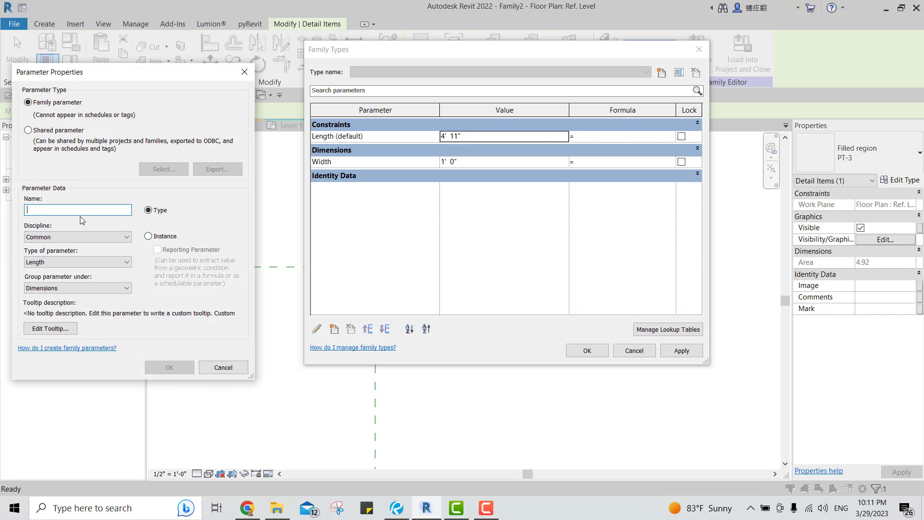
{"action": "type", "text": "PT-1"}
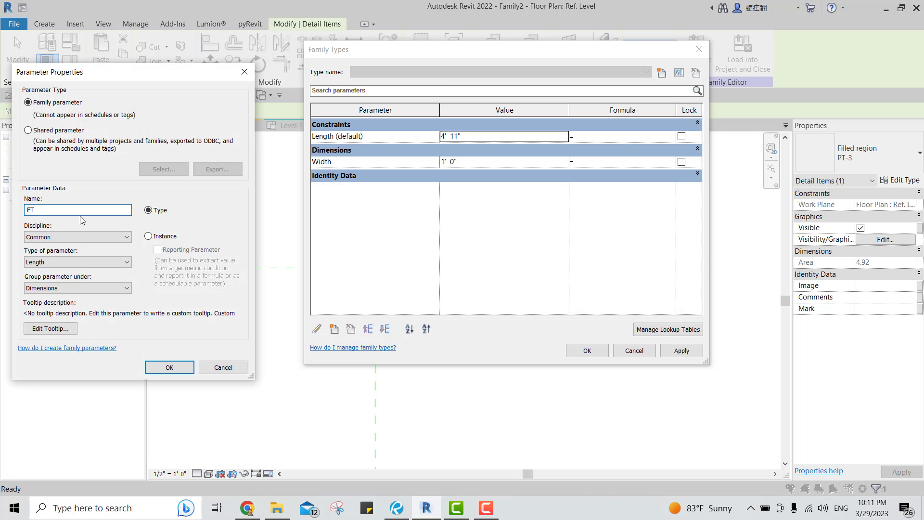
{"action": "left_click", "coordinate": [181, 364]}
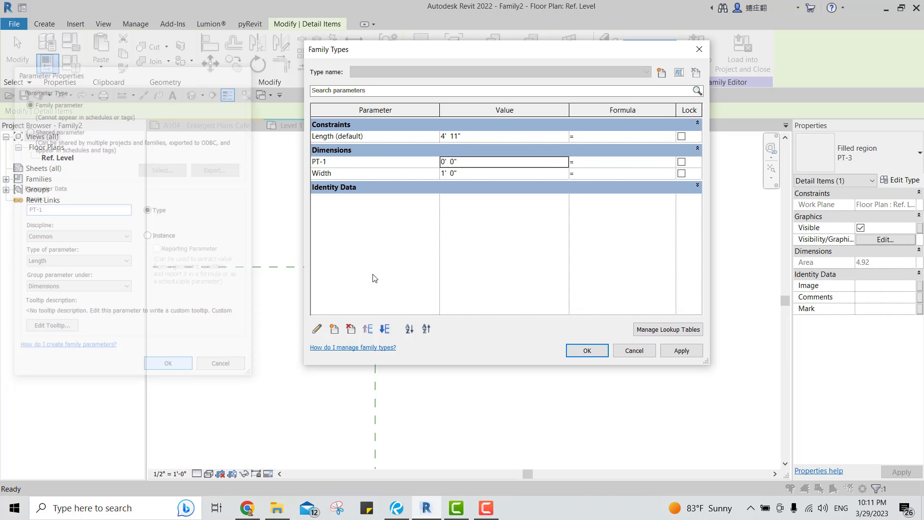
Try to regroup the PT-1 length parameter under Other, and delete the parameter from the family
{"action": "left_click", "coordinate": [332, 163]}
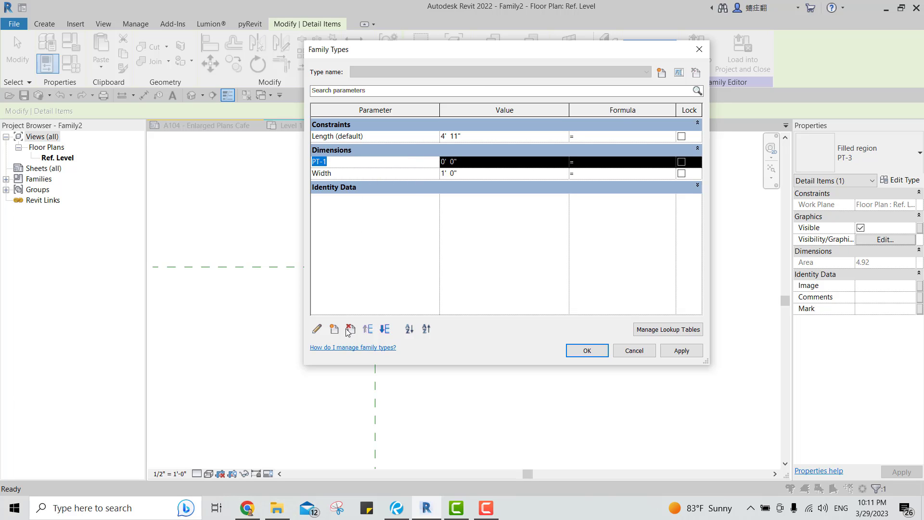
{"action": "left_click", "coordinate": [317, 329]}
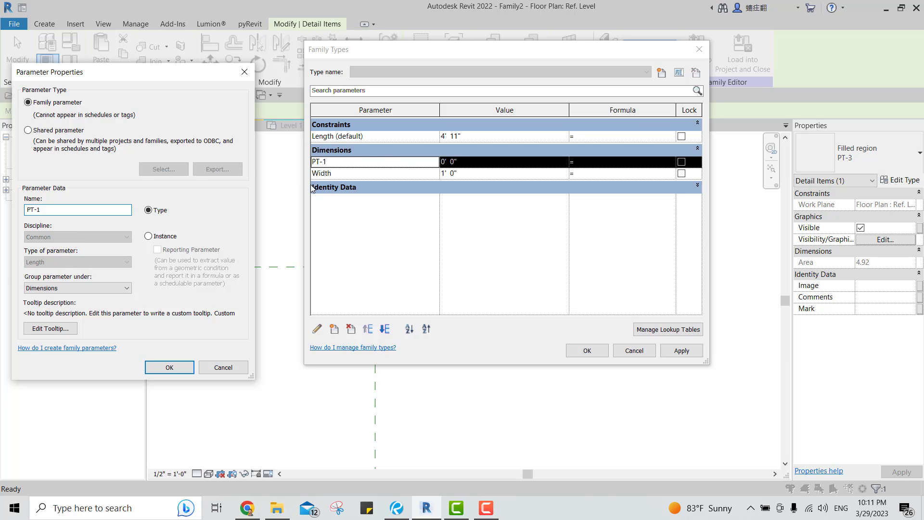
{"action": "left_click", "coordinate": [77, 287]}
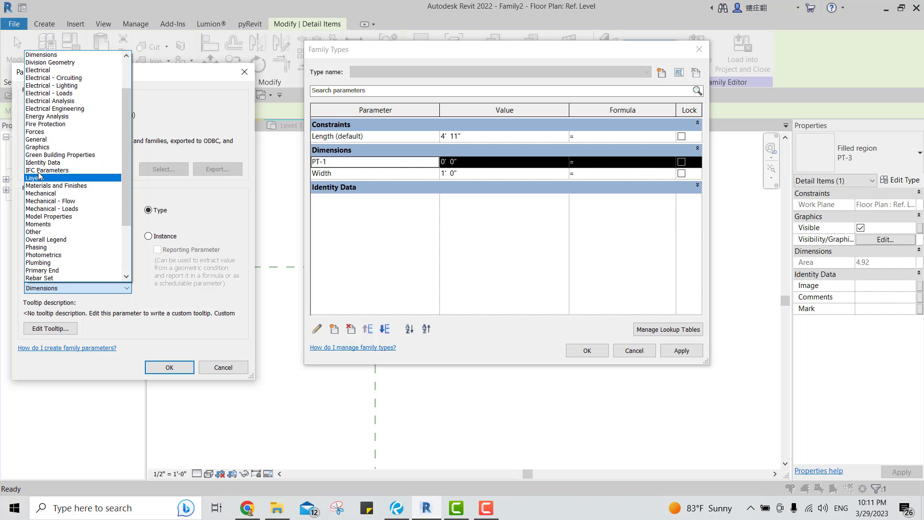
{"action": "scroll", "coordinate": [48, 189], "scroll_direction": "down", "scroll_amount": 1}
{"action": "scroll", "coordinate": [53, 216], "scroll_direction": "down", "scroll_amount": 2}
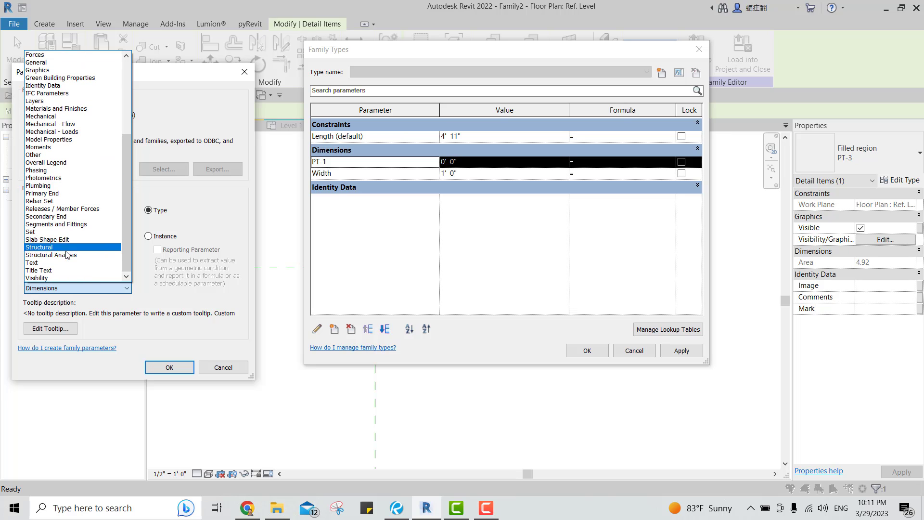
{"action": "scroll", "coordinate": [57, 245], "scroll_direction": "down", "scroll_amount": 1}
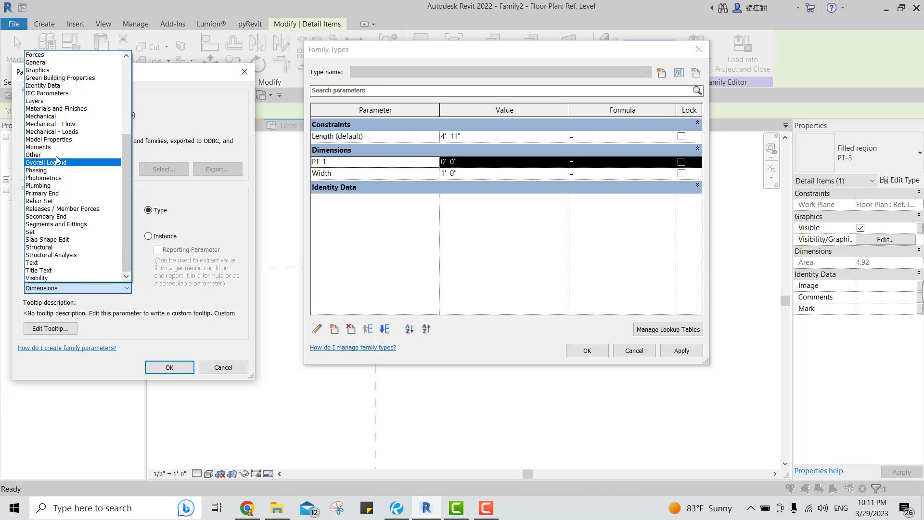
{"action": "scroll", "coordinate": [62, 159], "scroll_direction": "up", "scroll_amount": 4}
{"action": "scroll", "coordinate": [62, 155], "scroll_direction": "up", "scroll_amount": 2}
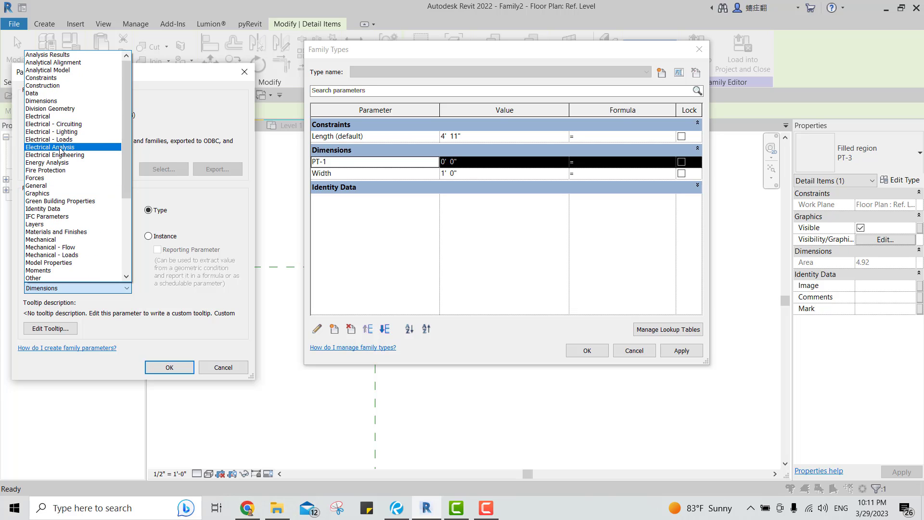
{"action": "left_click", "coordinate": [44, 278]}
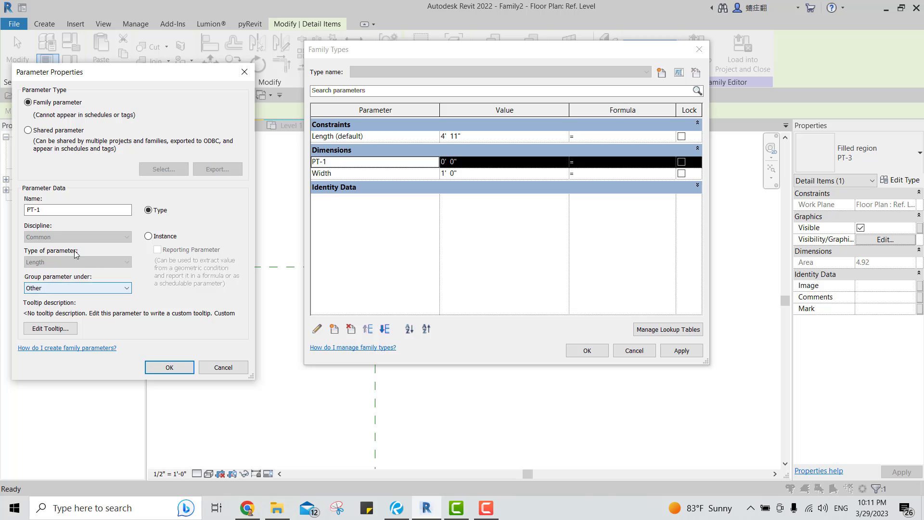
{"action": "left_click", "coordinate": [221, 369]}
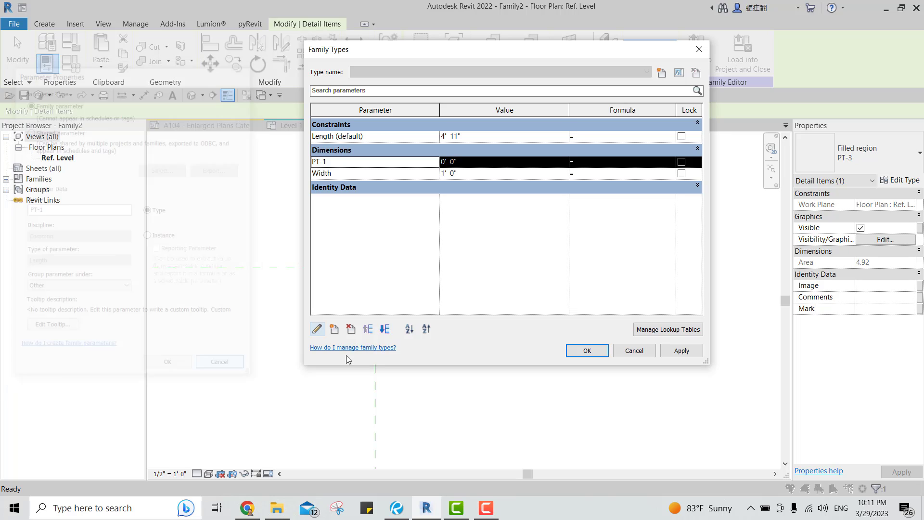
{"action": "left_click", "coordinate": [350, 329]}
{"action": "left_click", "coordinate": [496, 259]}
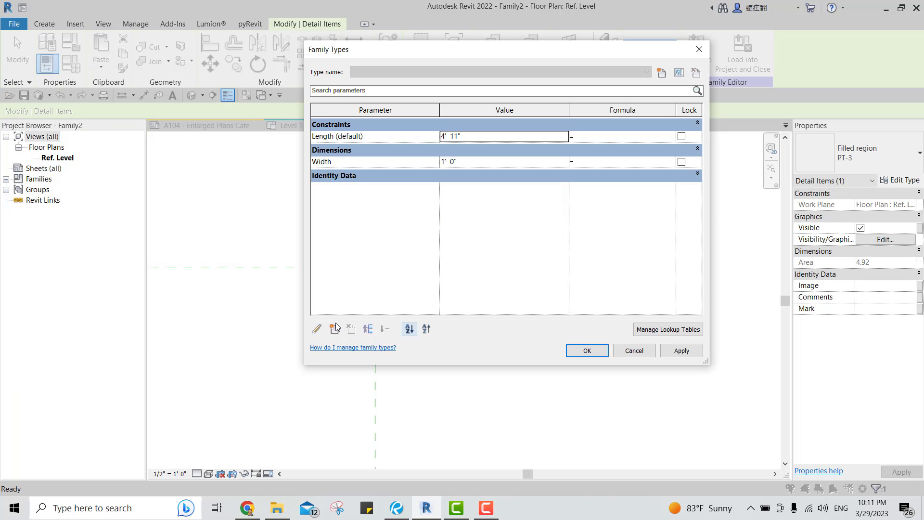
Add a family type parameter named PT-1 with the Yes/No parameter type, grouped under Other
{"action": "left_click", "coordinate": [333, 329]}
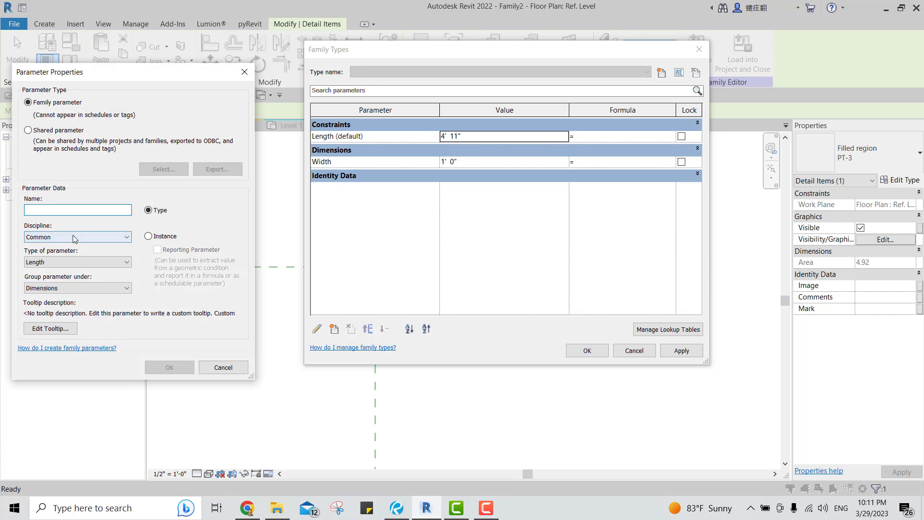
{"action": "left_click", "coordinate": [66, 262]}
{"action": "left_click", "coordinate": [51, 260]}
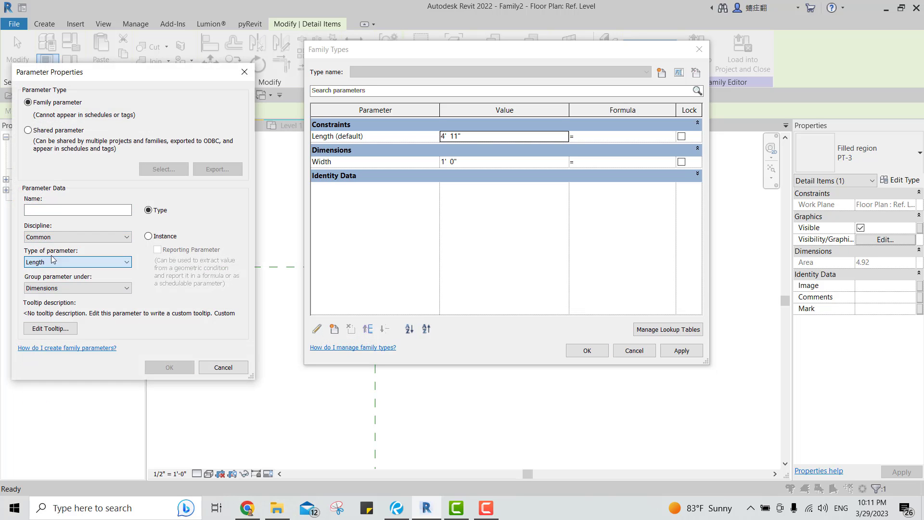
{"action": "left_click", "coordinate": [61, 235]}
{"action": "left_click", "coordinate": [62, 237]}
{"action": "left_click", "coordinate": [54, 262]}
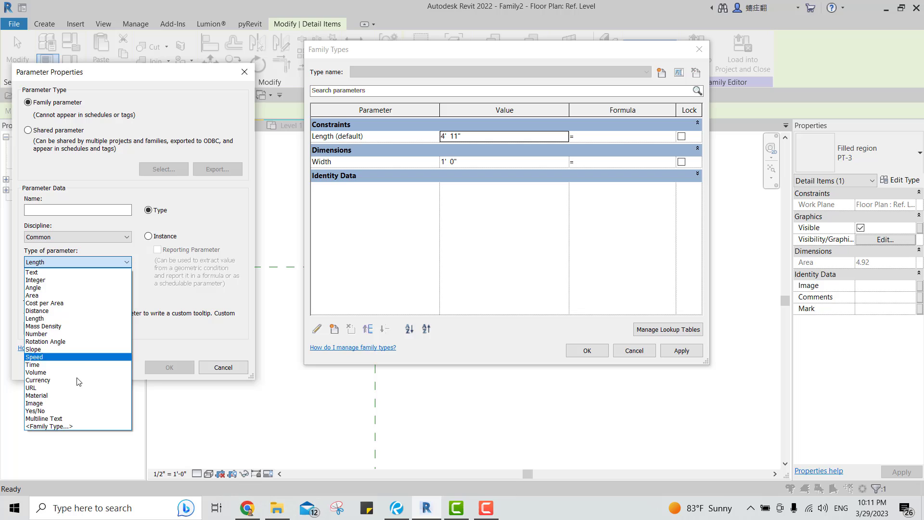
{"action": "left_click", "coordinate": [60, 398]}
{"action": "left_click", "coordinate": [64, 288]}
{"action": "scroll", "coordinate": [64, 290], "scroll_direction": "down", "scroll_amount": 3}
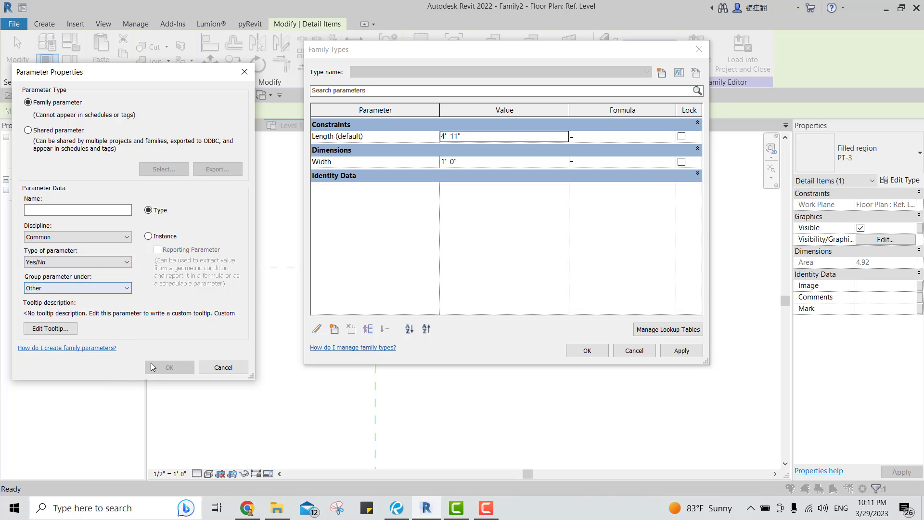
{"action": "left_click", "coordinate": [42, 211]}
{"action": "type", "text": "P"}
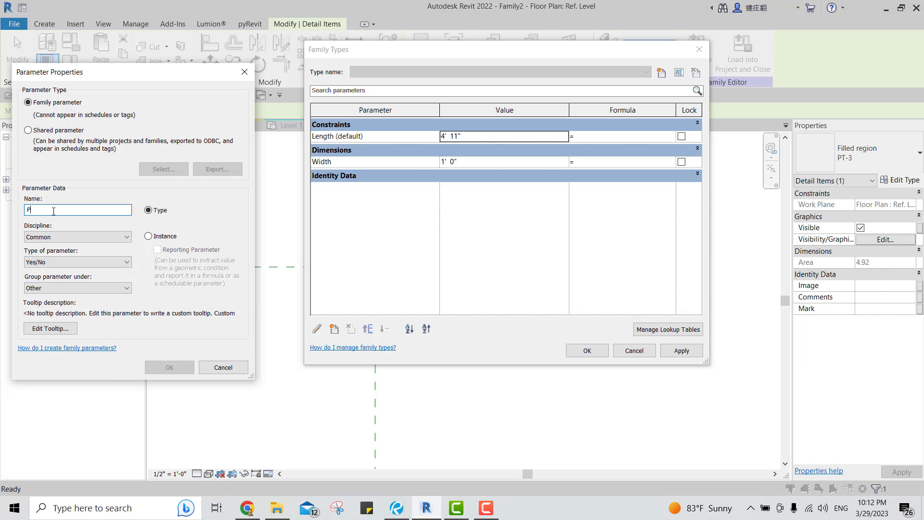
{"action": "type", "text": "T-1"}
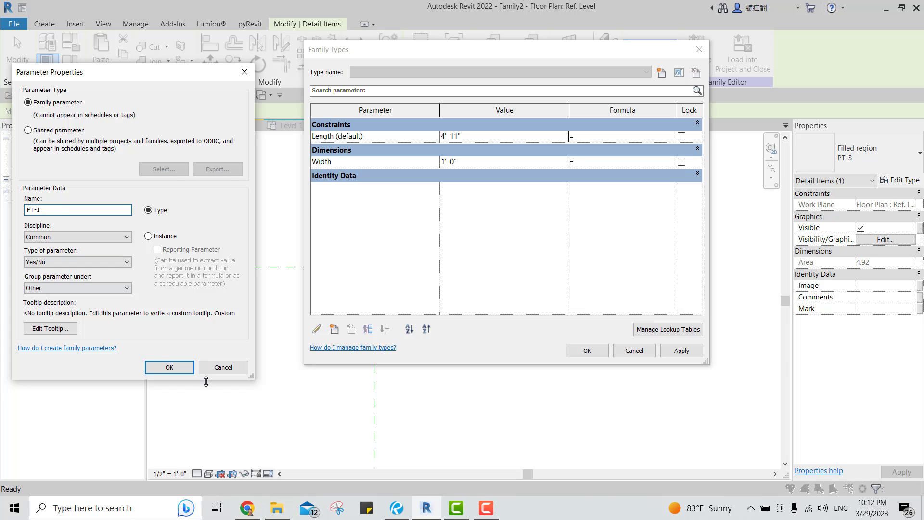
{"action": "left_click", "coordinate": [169, 367]}
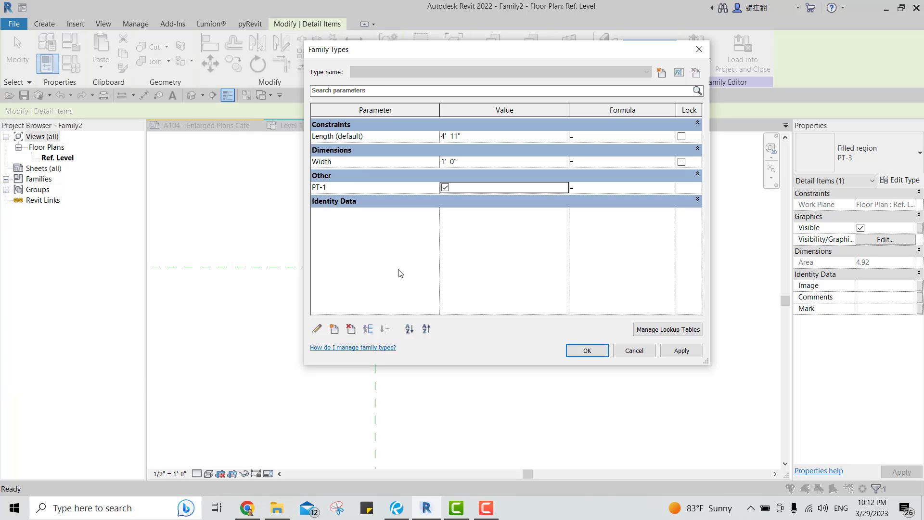
Add a second Yes/No family type parameter named PT-2, grouped under Other
{"action": "left_click", "coordinate": [333, 329]}
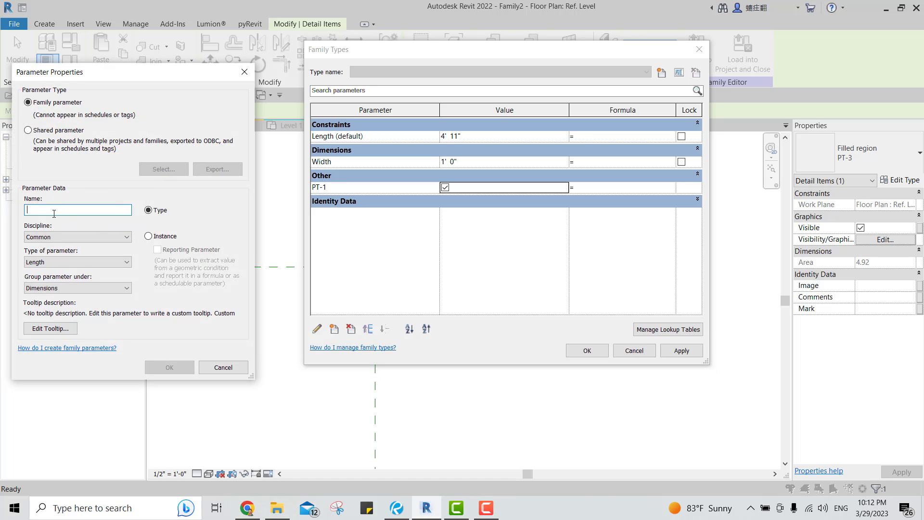
{"action": "left_click", "coordinate": [58, 210]}
{"action": "type", "text": "P2"}
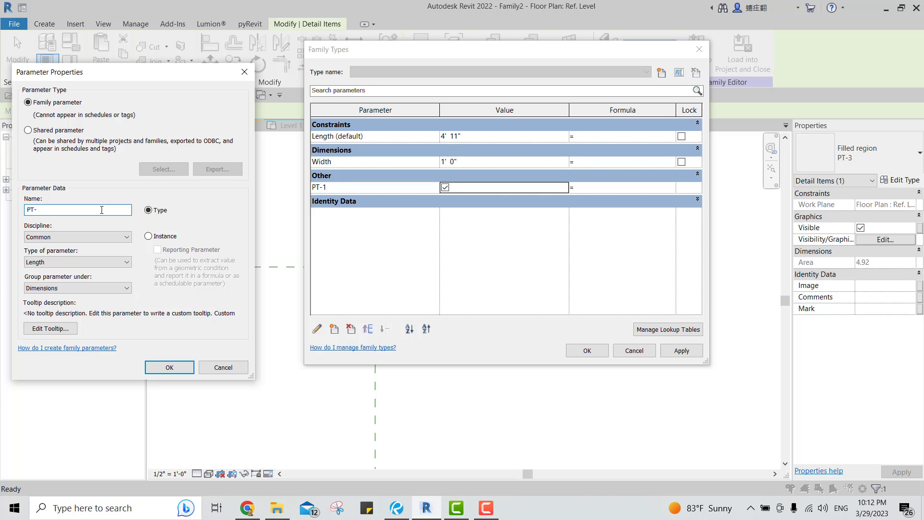
{"action": "left_click", "coordinate": [74, 262]}
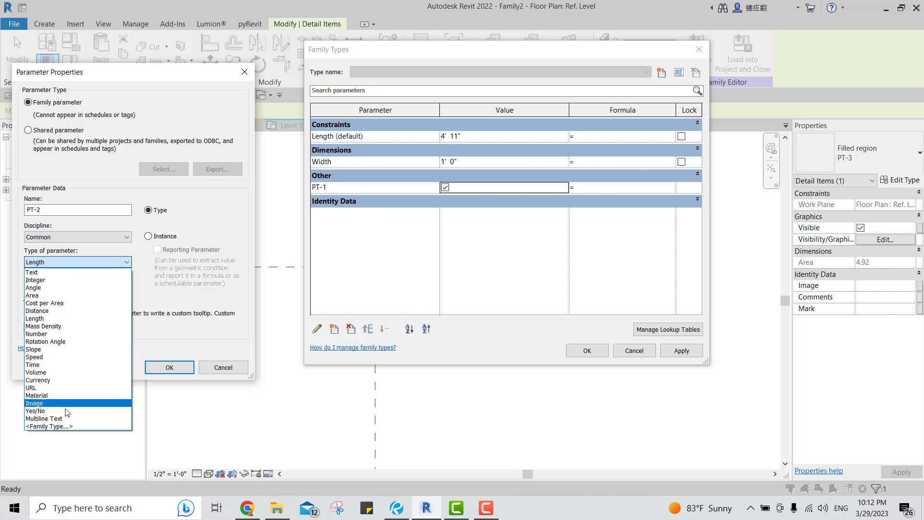
{"action": "left_click", "coordinate": [48, 407]}
{"action": "left_click", "coordinate": [162, 368]}
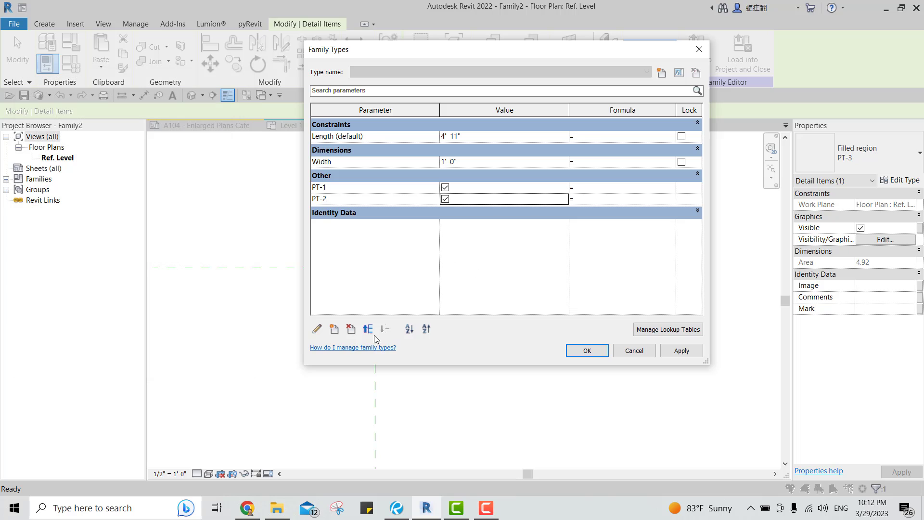
{"action": "left_click", "coordinate": [337, 329]}
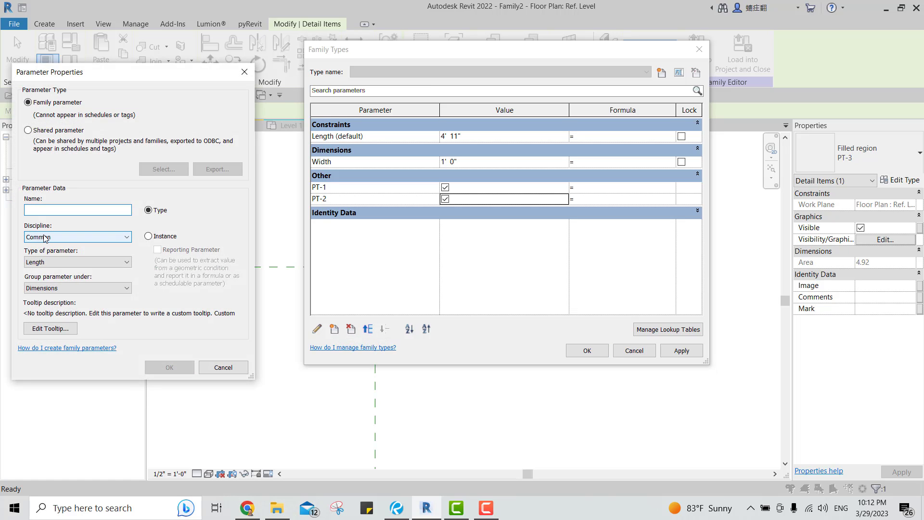
{"action": "type", "text": "PT-3"}
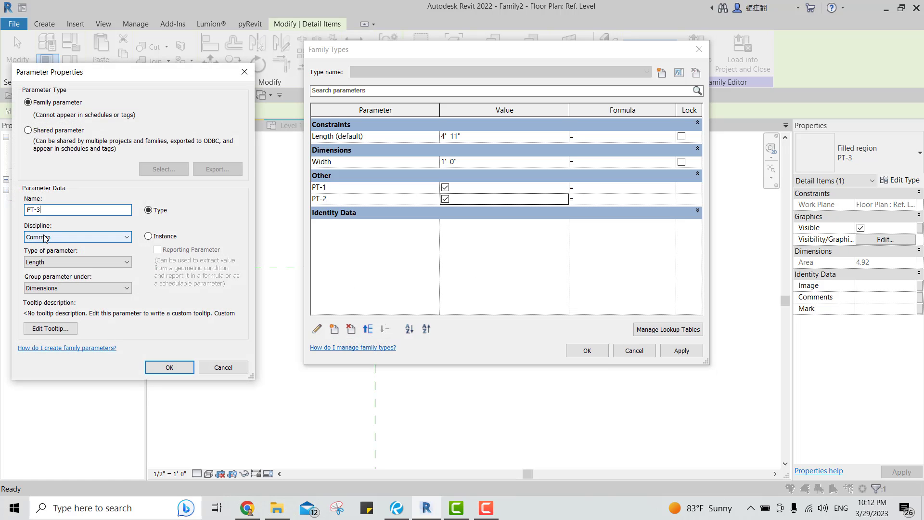
{"action": "left_click", "coordinate": [77, 262]}
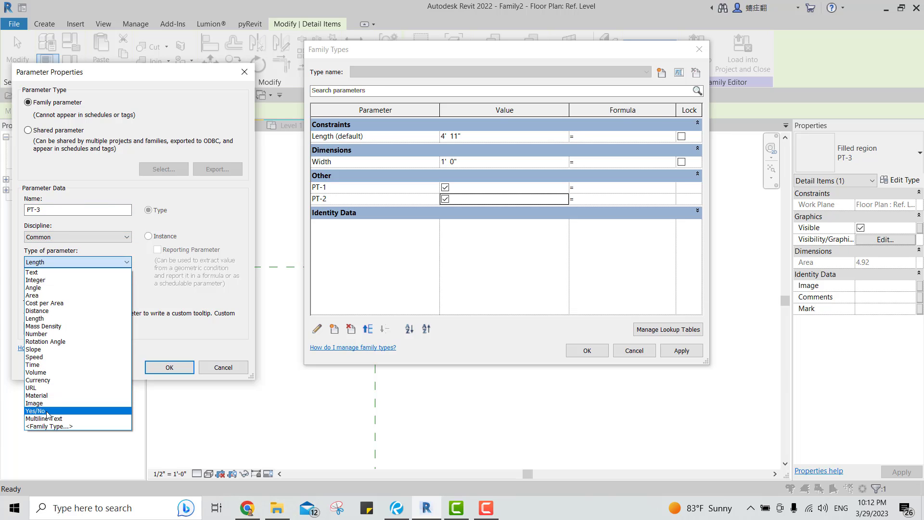
{"action": "left_click", "coordinate": [48, 412]}
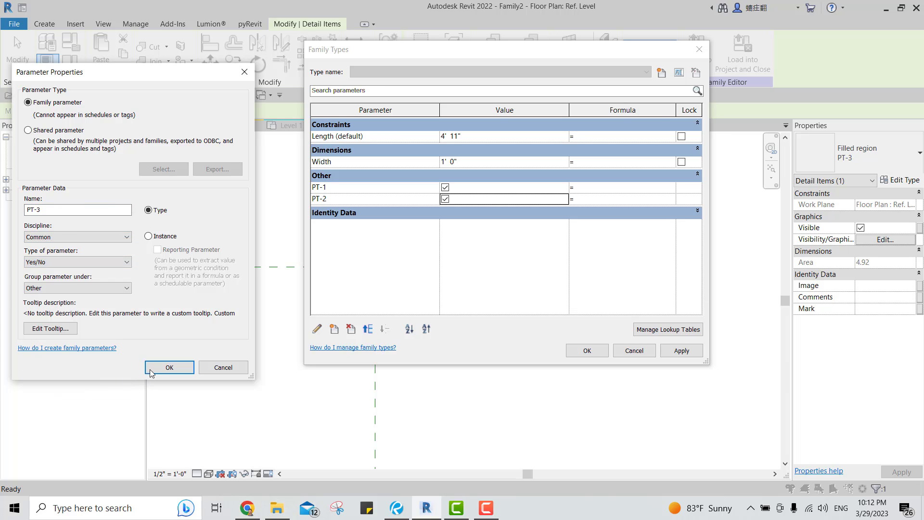
{"action": "left_click", "coordinate": [216, 367]}
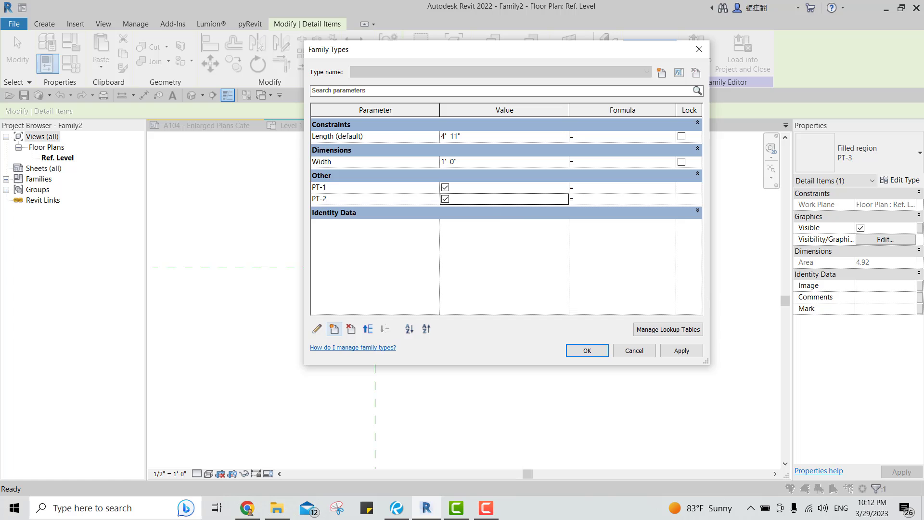
Apply the family types and link the PT-3 filled region's visibility to a new Yes/No type parameter named PT-3, grouped under Other
{"action": "left_click", "coordinate": [695, 347]}
{"action": "left_click", "coordinate": [581, 351]}
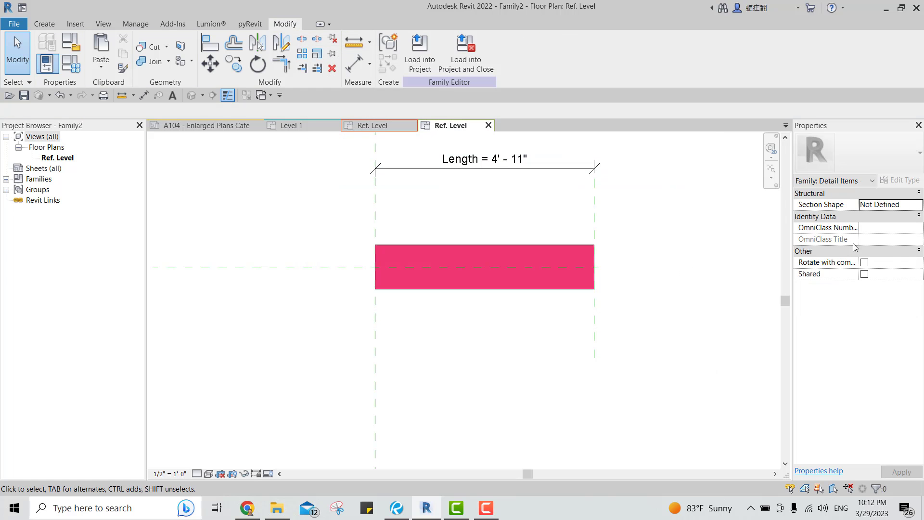
{"action": "left_click", "coordinate": [572, 251]}
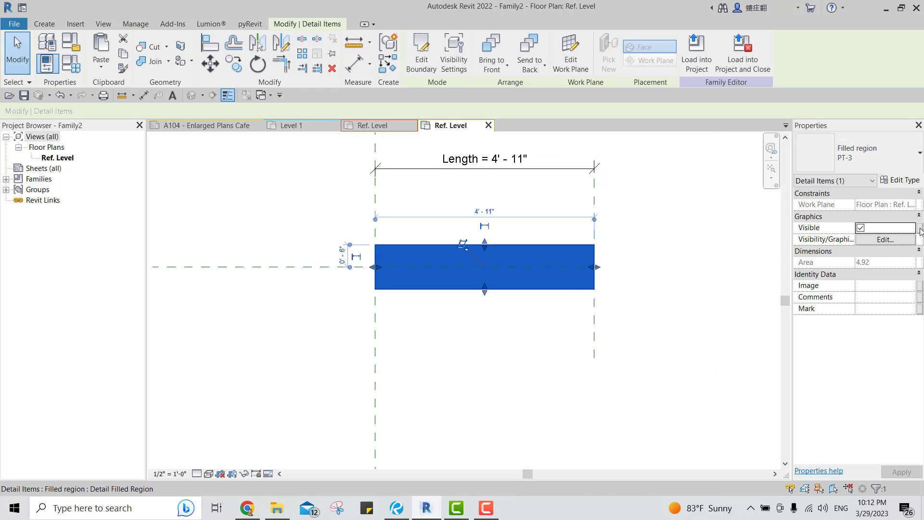
{"action": "left_click", "coordinate": [920, 229]}
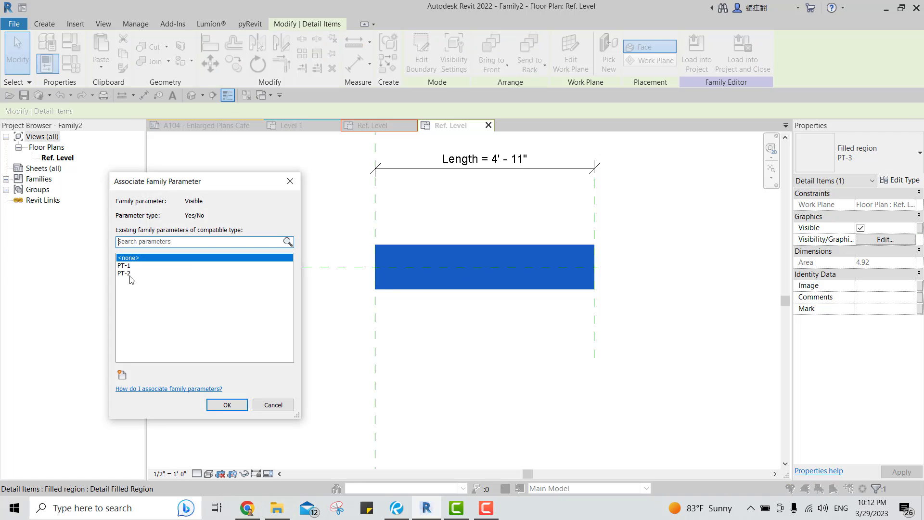
{"action": "left_click", "coordinate": [123, 374]}
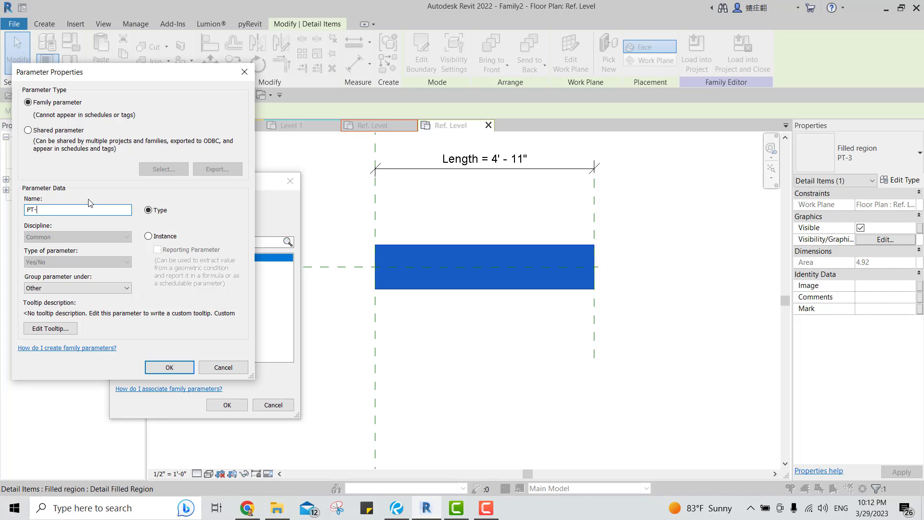
{"action": "left_click", "coordinate": [170, 367]}
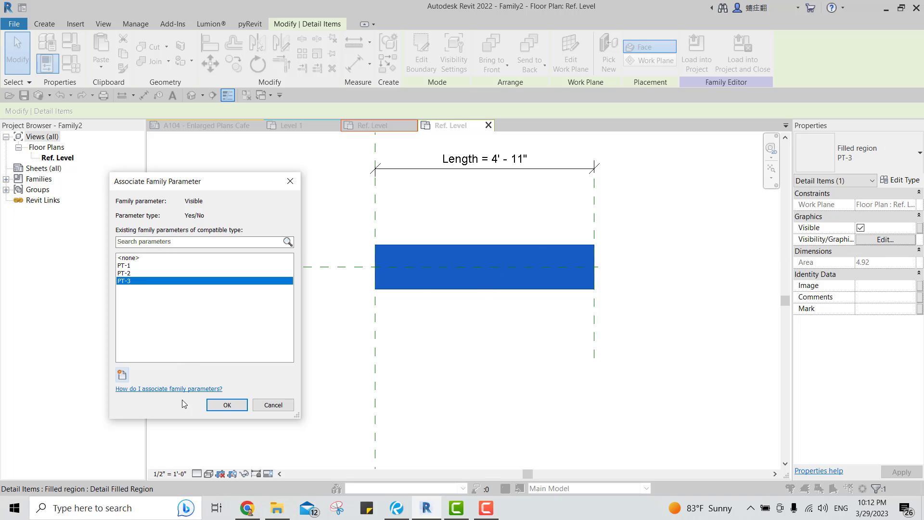
{"action": "left_click", "coordinate": [226, 405]}
{"action": "left_click", "coordinate": [504, 406]}
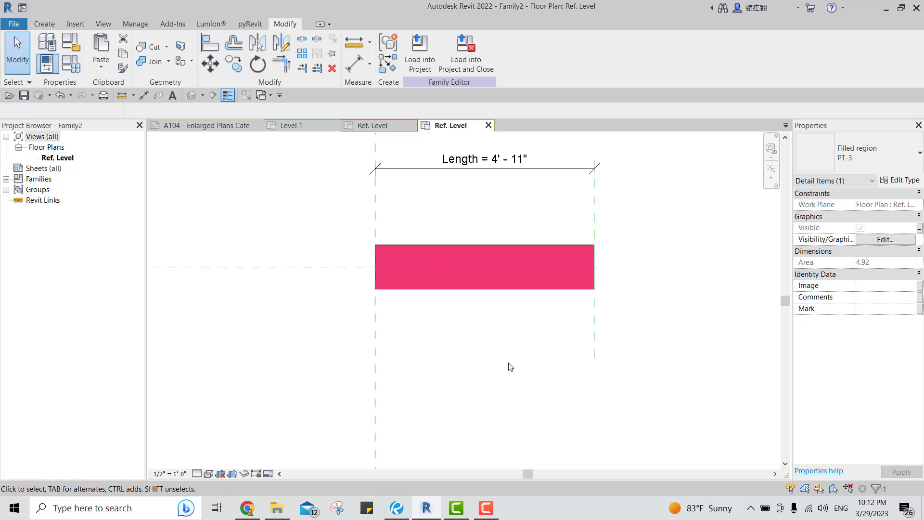
Temporarily hide the PT-3 filled region and link the PT-2 region's visibility to the PT-2 parameter
{"action": "left_click", "coordinate": [528, 288]}
{"action": "key", "text": "h"}
{"action": "key", "text": "h"}
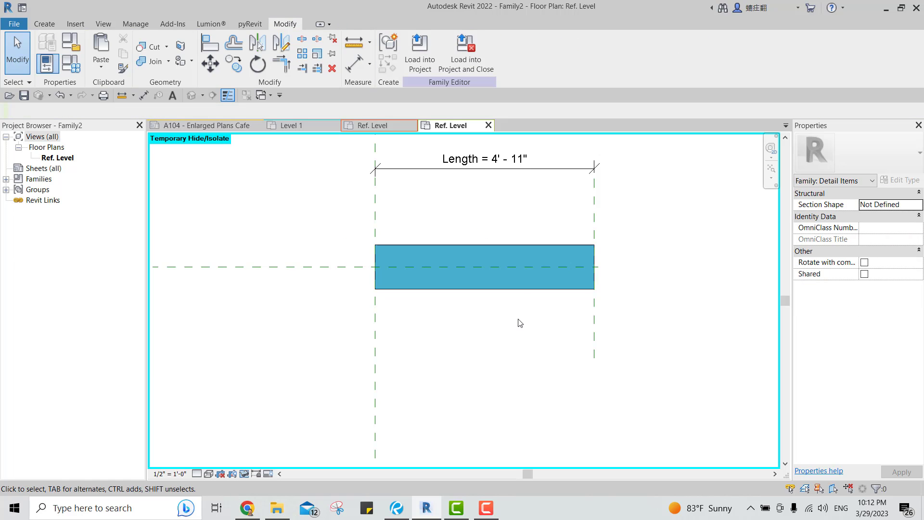
{"action": "left_click", "coordinate": [528, 289]}
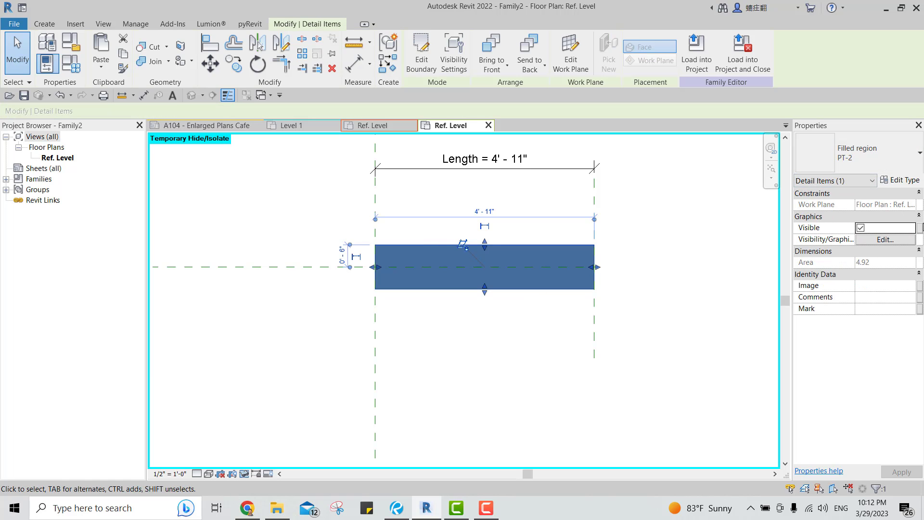
{"action": "left_click", "coordinate": [920, 227]}
{"action": "left_click", "coordinate": [124, 273]}
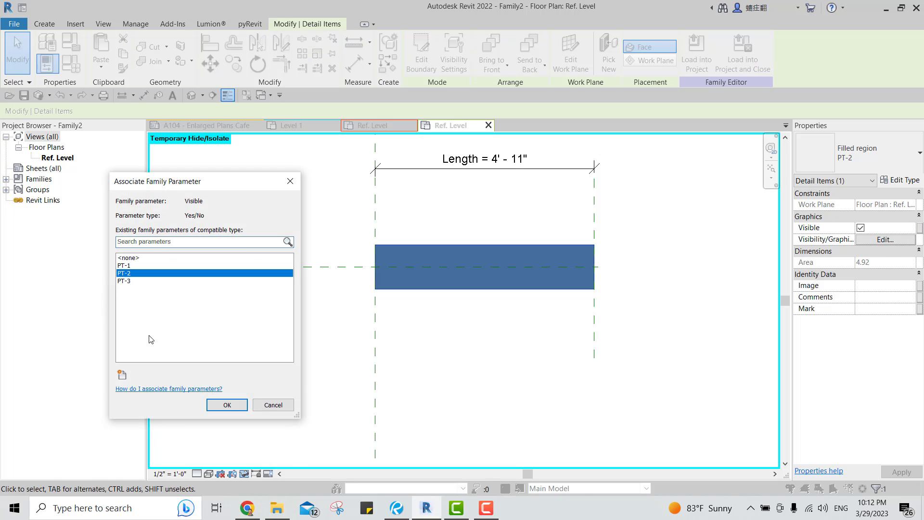
{"action": "left_click", "coordinate": [226, 404]}
{"action": "left_click", "coordinate": [462, 313]}
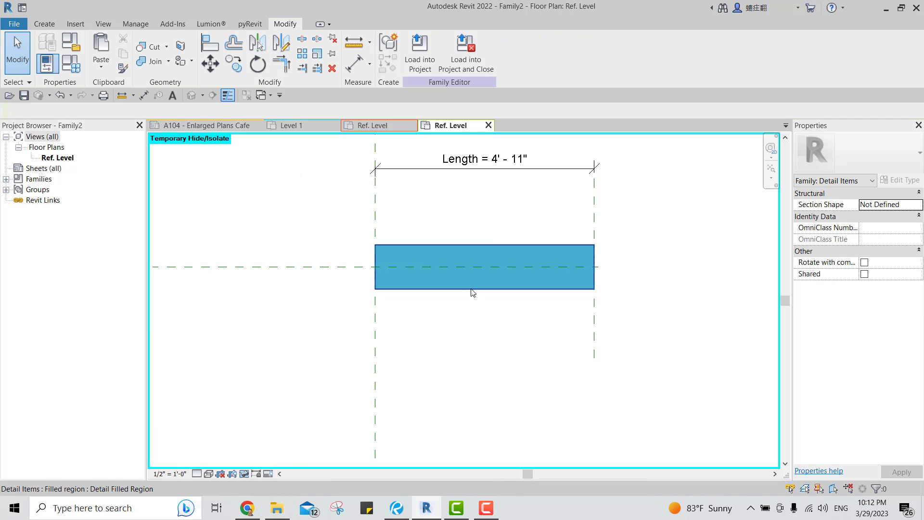
Temporarily hide the PT-2 filled region and link the PT-1 region's visibility to the PT-1 parameter
{"action": "left_click", "coordinate": [495, 306]}
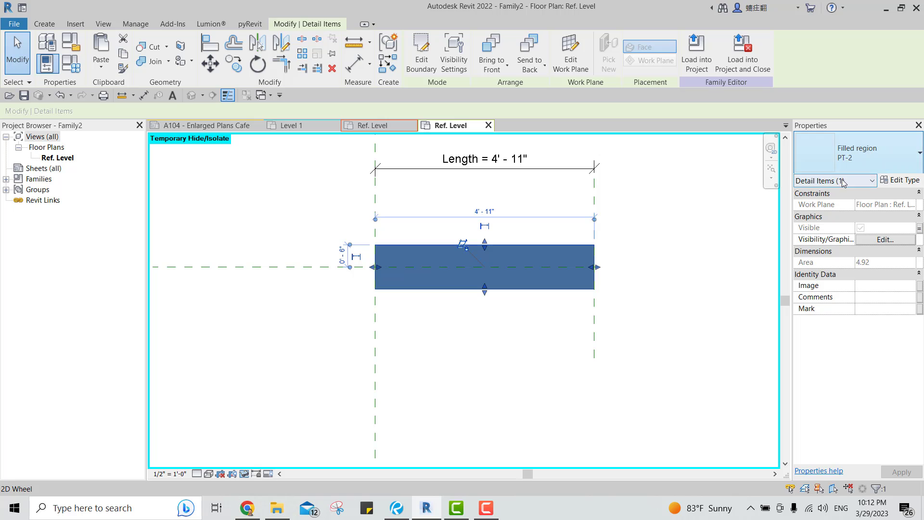
{"action": "left_click", "coordinate": [507, 342]}
{"action": "left_click", "coordinate": [508, 291]}
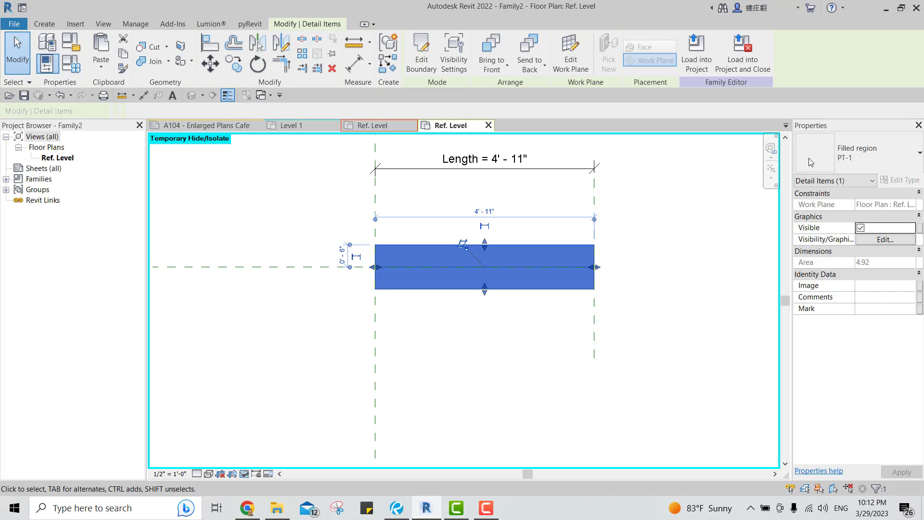
{"action": "left_click", "coordinate": [920, 228]}
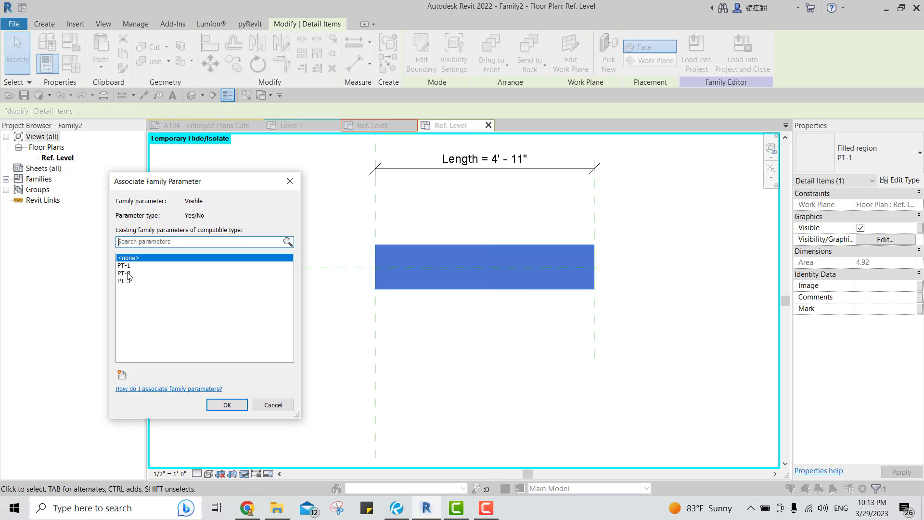
{"action": "left_click", "coordinate": [123, 265]}
{"action": "left_click", "coordinate": [227, 404]}
{"action": "left_click", "coordinate": [443, 392]}
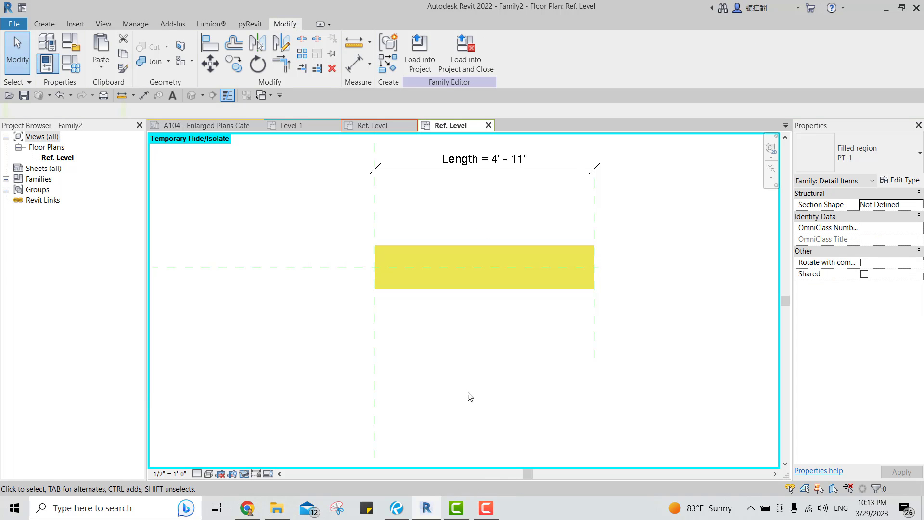
Create a new project from the Imperial-Architectural Template
{"action": "middle_click_drag", "start_coordinate": [424, 300], "coordinate": [448, 312]}
{"action": "scroll", "coordinate": [548, 314], "scroll_direction": "down", "scroll_amount": 2}
{"action": "middle_click_drag", "start_coordinate": [552, 314], "coordinate": [486, 334]}
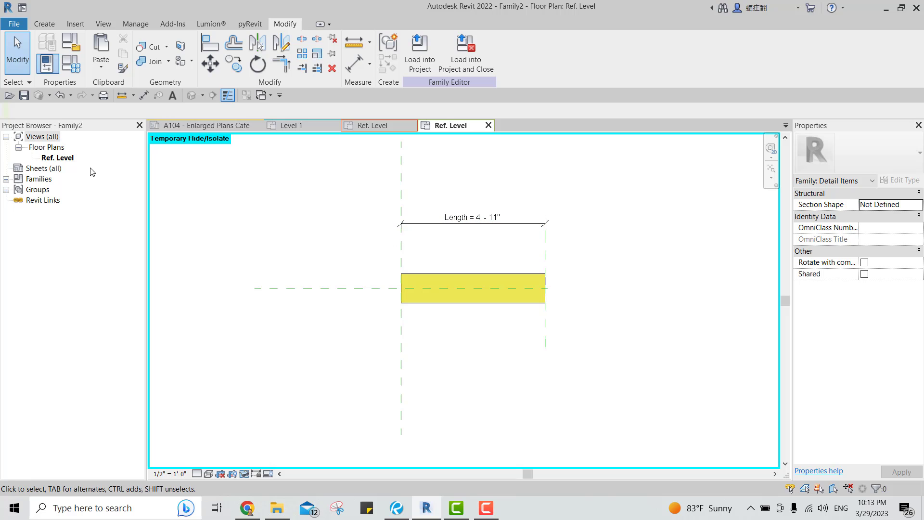
{"action": "key", "text": "alt+f"}
{"action": "mouse_move", "coordinate": [31, 82]}
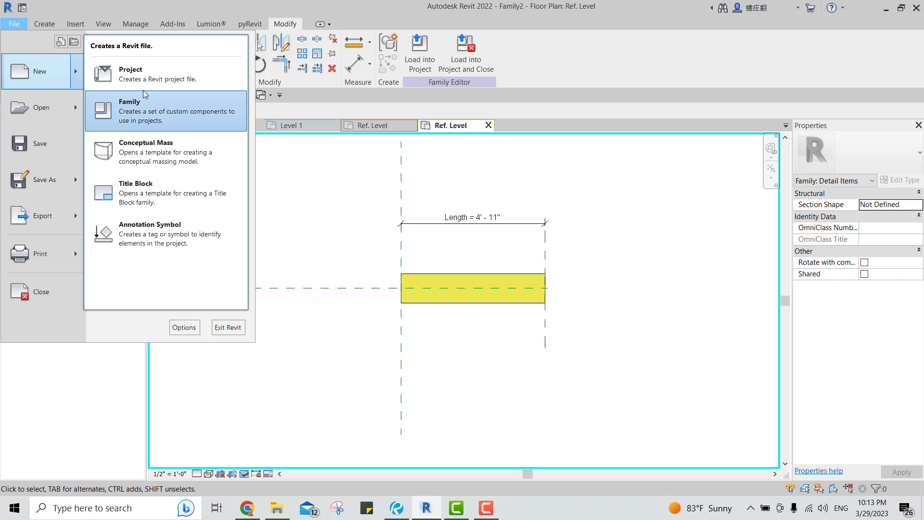
{"action": "left_click", "coordinate": [143, 77]}
{"action": "left_click", "coordinate": [416, 229]}
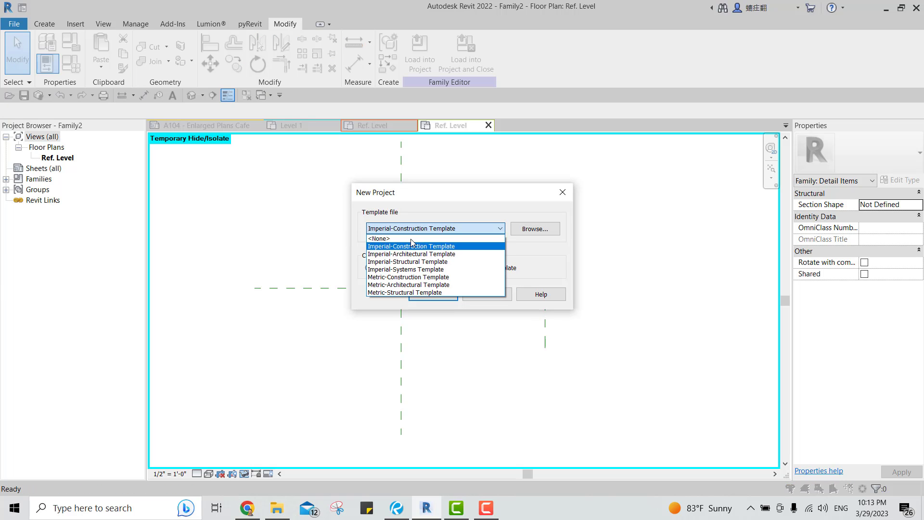
{"action": "left_click", "coordinate": [397, 253]}
{"action": "left_click", "coordinate": [432, 295]}
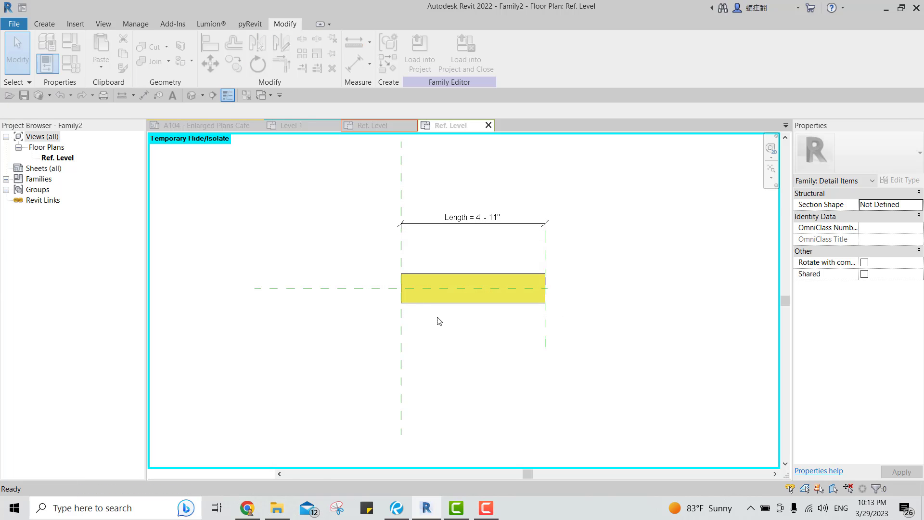
Restore the temporarily hidden filled regions in the family and load it into Project3.rvt without placing an instance
{"action": "left_click", "coordinate": [472, 126]}
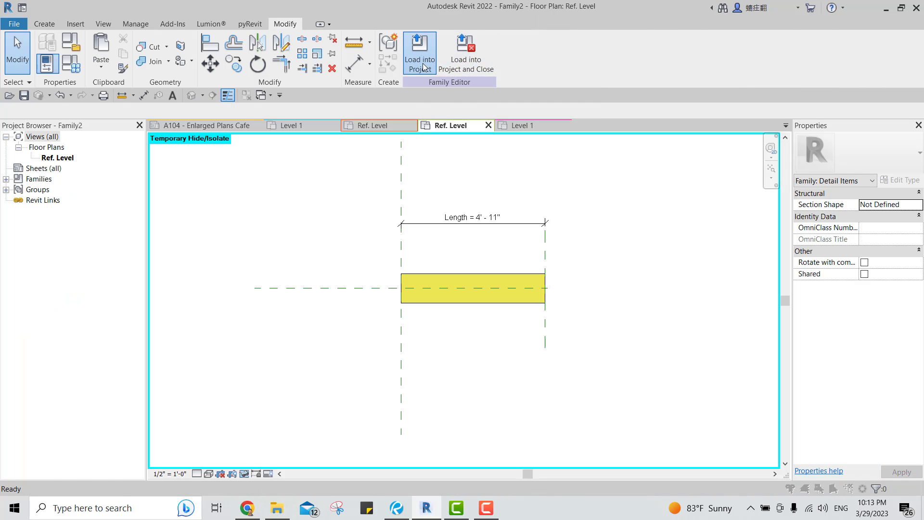
{"action": "left_click", "coordinate": [420, 56]}
{"action": "left_click", "coordinate": [538, 145]}
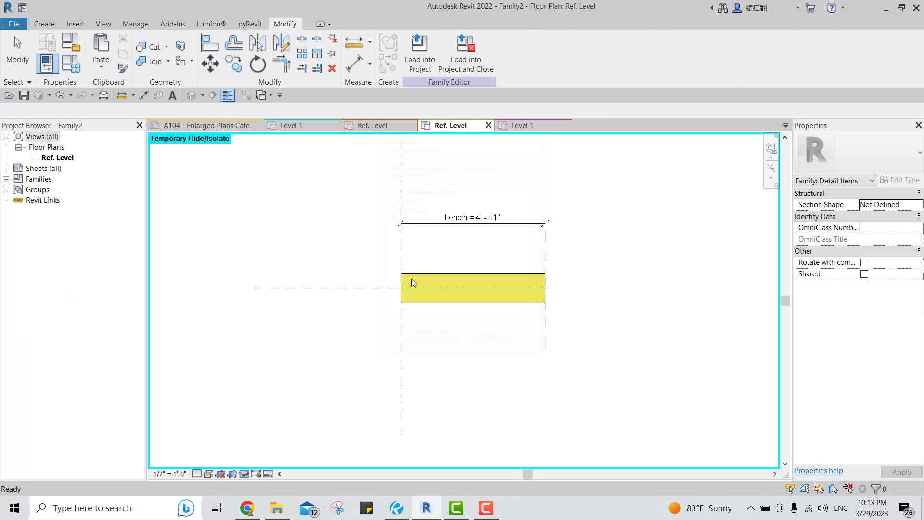
{"action": "left_click", "coordinate": [448, 69]}
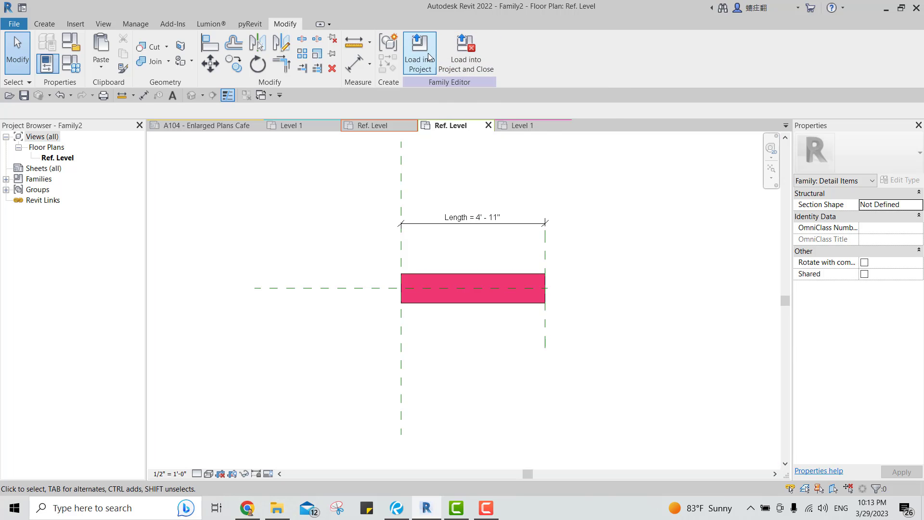
{"action": "left_click", "coordinate": [389, 210]}
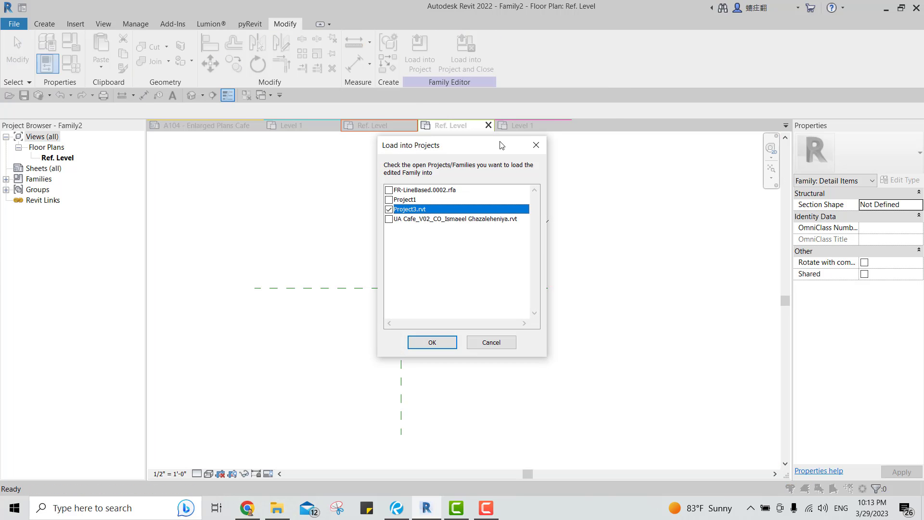
{"action": "left_click", "coordinate": [442, 343]}
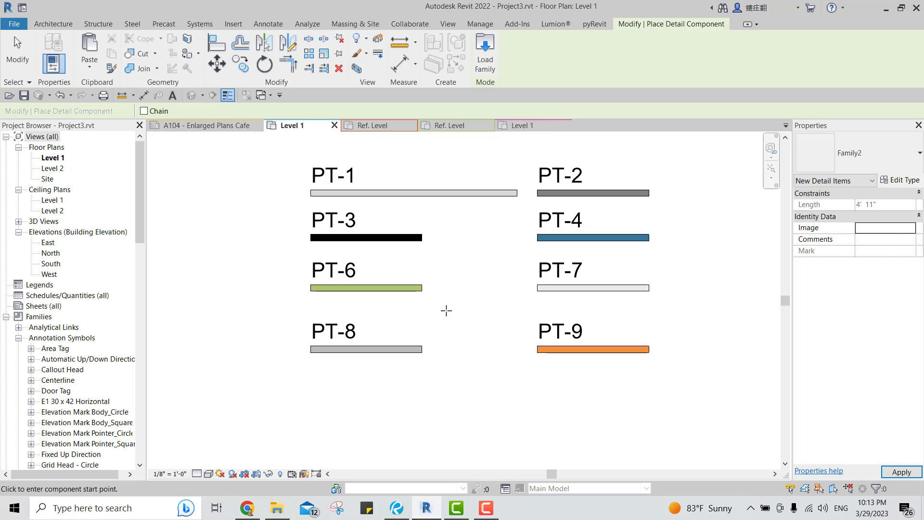
{"action": "key", "text": "Escape"}
{"action": "key", "text": "Escape"}
Load the detail item family into Project1 only, leaving Project3.rvt out
{"action": "left_click", "coordinate": [522, 125]}
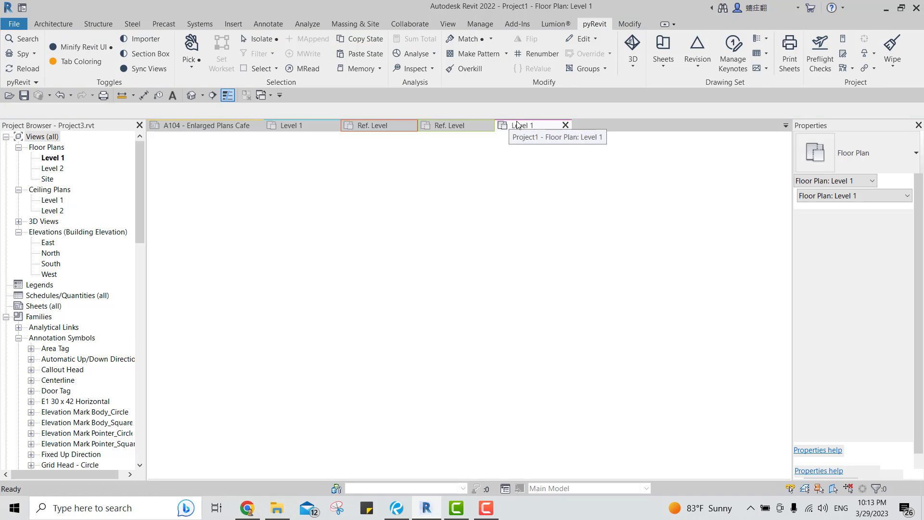
{"action": "left_click", "coordinate": [448, 126]}
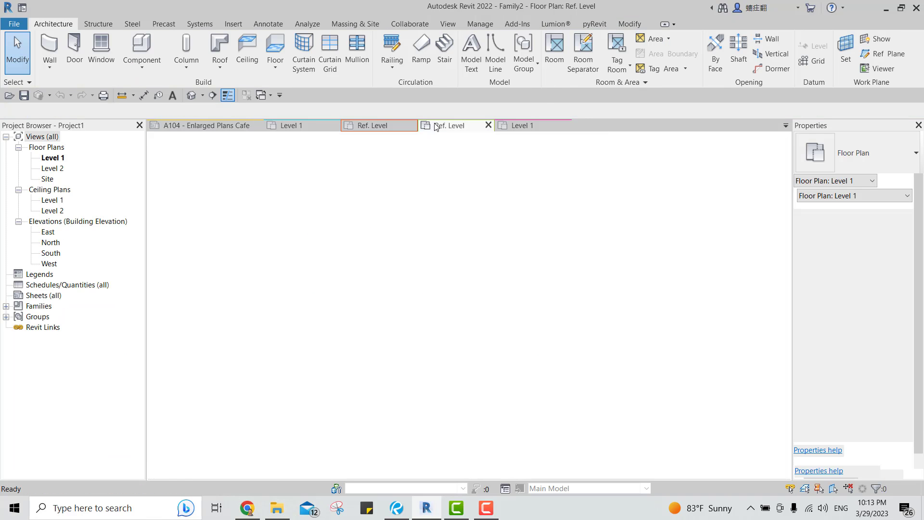
{"action": "left_click", "coordinate": [420, 53]}
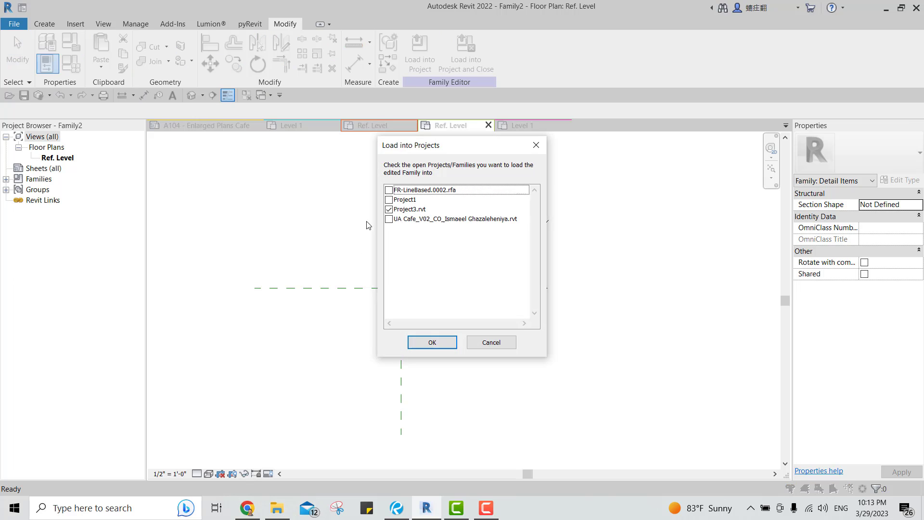
{"action": "left_click", "coordinate": [394, 198]}
{"action": "left_click", "coordinate": [394, 212]}
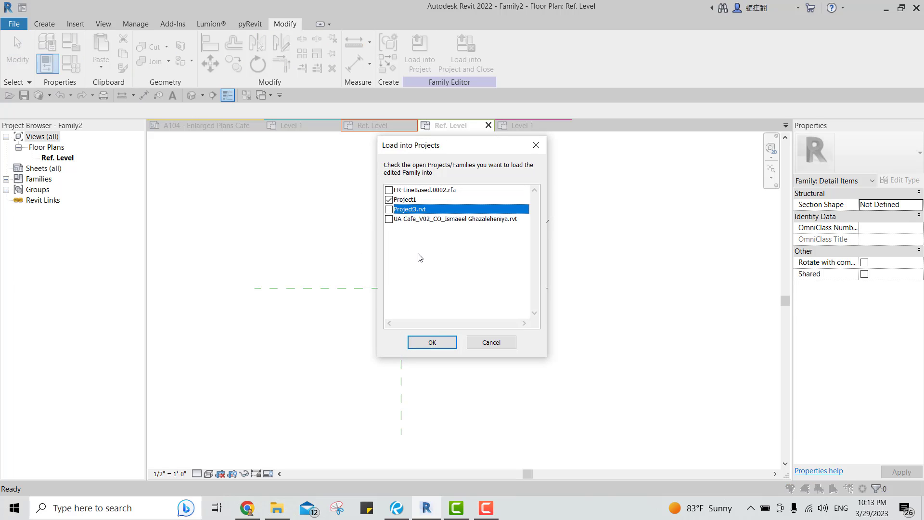
{"action": "left_click", "coordinate": [432, 343]}
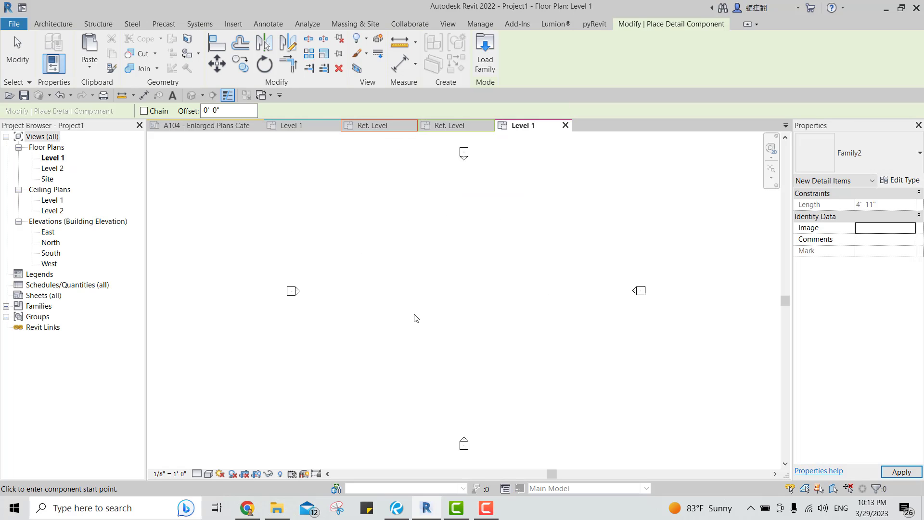
Place a horizontal Family2 detail item about 20' long in Project1's Level 1 floor plan, between the elevation markers
{"action": "left_click", "coordinate": [423, 281]}
{"action": "left_click", "coordinate": [465, 281]}
{"action": "scroll", "coordinate": [446, 288], "scroll_direction": "up", "scroll_amount": 3}
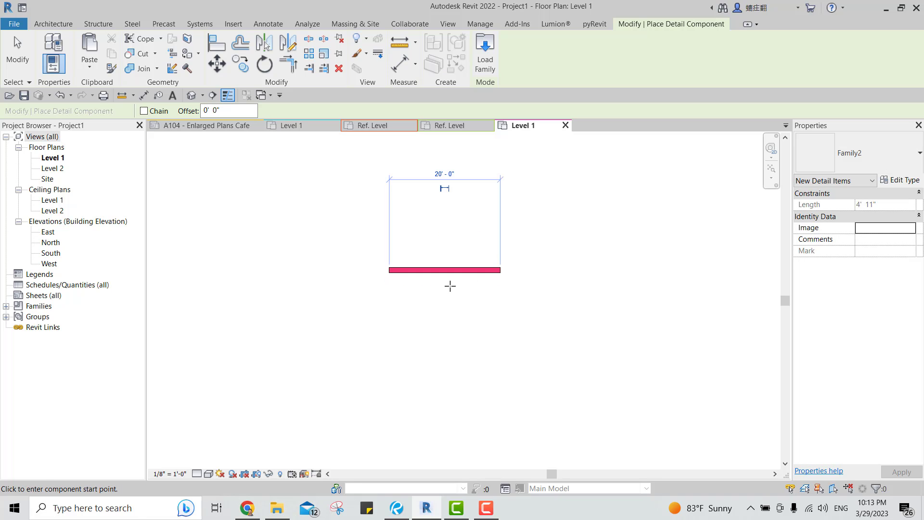
{"action": "mouse_move", "coordinate": [472, 283]}
{"action": "middle_mouse_down"}
{"action": "mouse_move", "coordinate": [469, 312]}
{"action": "mouse_move", "coordinate": [491, 313]}
{"action": "mouse_move", "coordinate": [491, 262]}
{"action": "mouse_move", "coordinate": [466, 313]}
{"action": "mouse_move", "coordinate": [473, 299]}
{"action": "middle_mouse_up"}
{"action": "scroll", "coordinate": [469, 318], "scroll_direction": "up", "scroll_amount": 3}
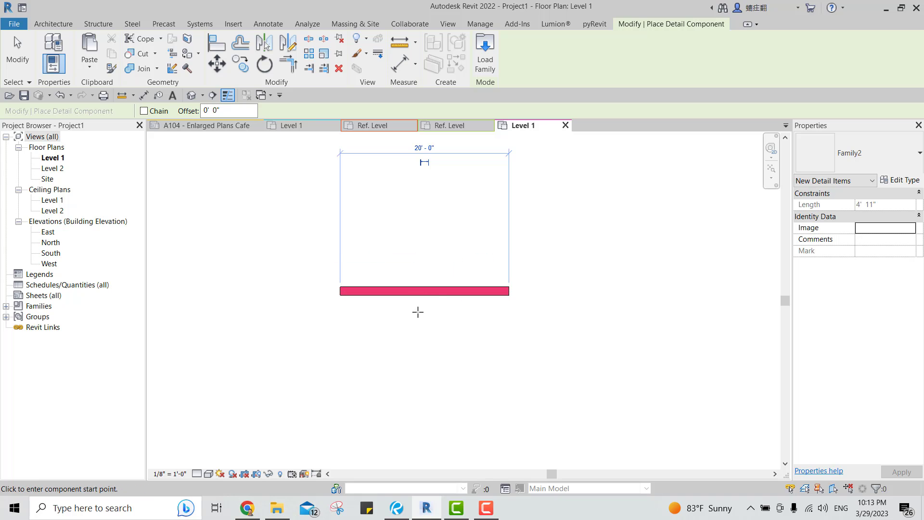
Rename the placed detail item's Family2 type to PT-1
{"action": "key", "text": "Escape"}
{"action": "left_click", "coordinate": [436, 292]}
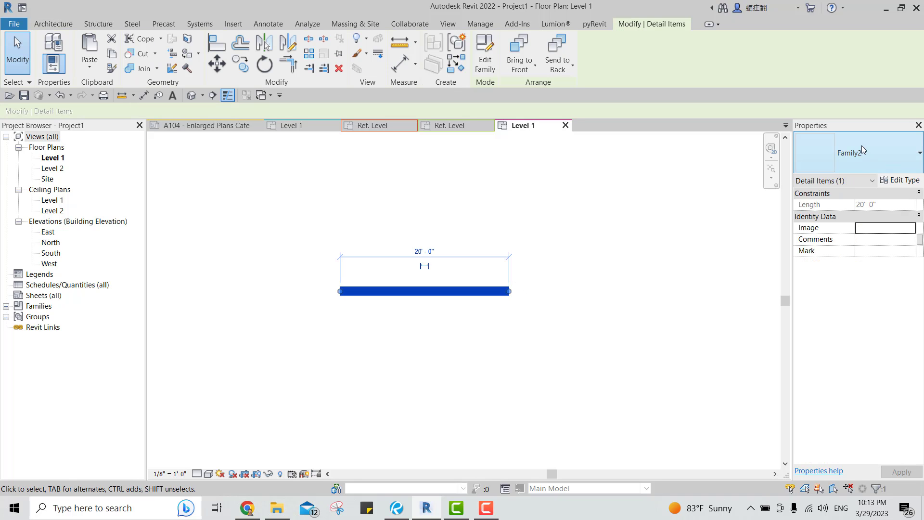
{"action": "left_click", "coordinate": [898, 181]}
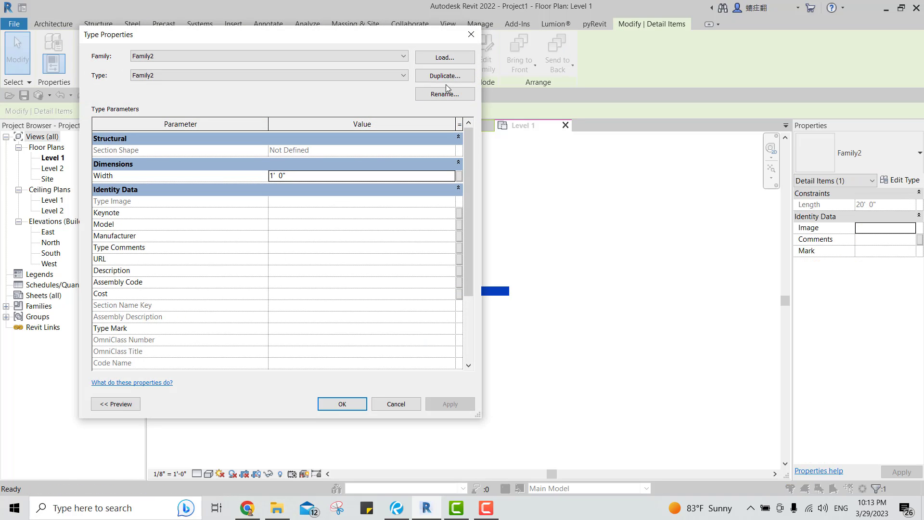
{"action": "left_click", "coordinate": [417, 93]}
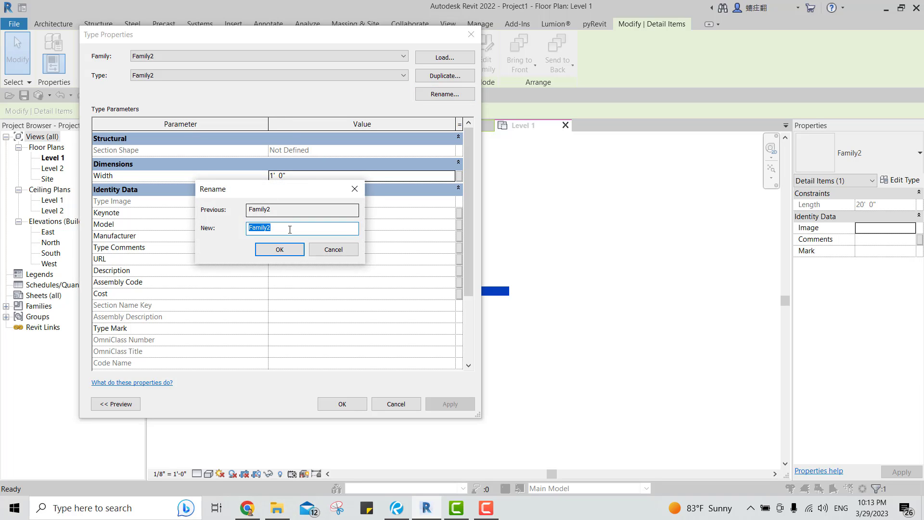
{"action": "left_click", "coordinate": [265, 251]}
Duplicate the PT-1 type as PT-2 and PT-3, leaving PT-3 assigned to the placed detail item
{"action": "left_click", "coordinate": [438, 81]}
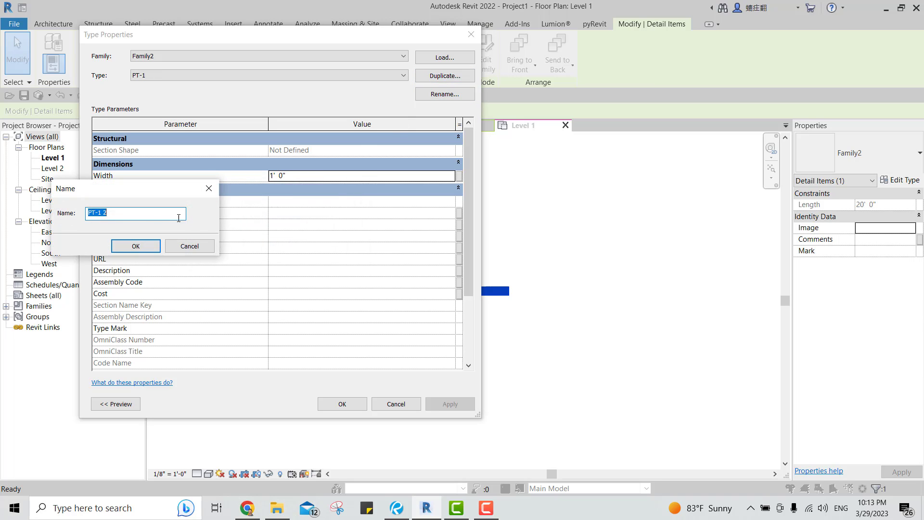
{"action": "left_click", "coordinate": [126, 244]}
{"action": "left_click", "coordinate": [441, 75]}
{"action": "left_click", "coordinate": [136, 246]}
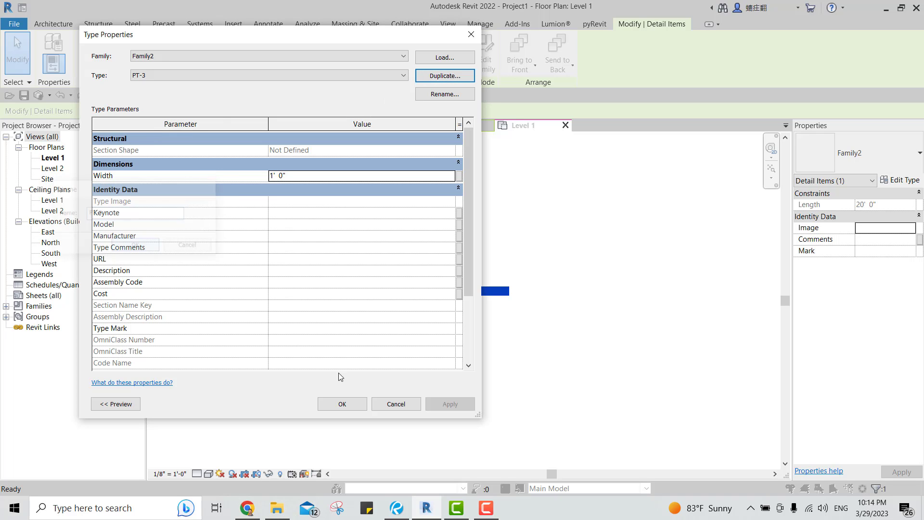
{"action": "left_click", "coordinate": [342, 404]}
{"action": "middle_click_drag", "start_coordinate": [447, 285], "coordinate": [448, 283]}
{"action": "left_click", "coordinate": [448, 283]}
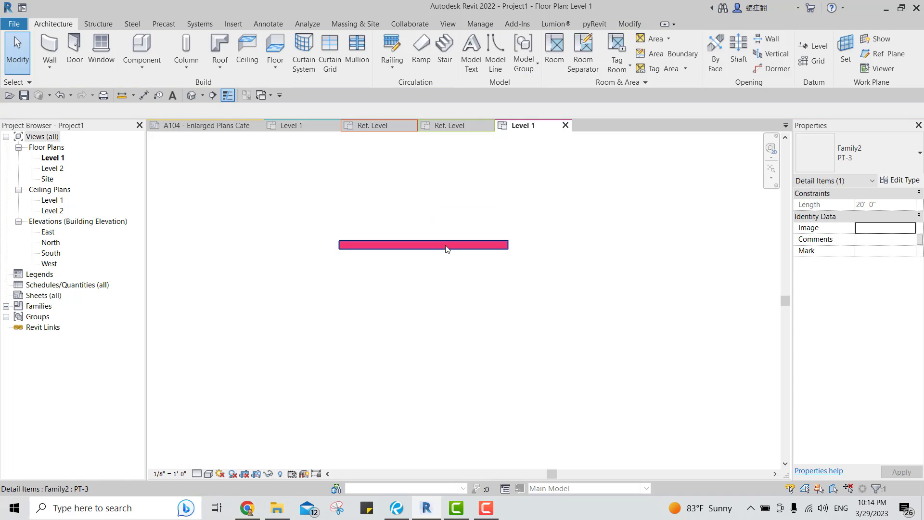
Copy the horizontal detail item straight down twice, about 4' 6" below the original and about 7' 6" further
{"action": "left_click", "coordinate": [447, 245]}
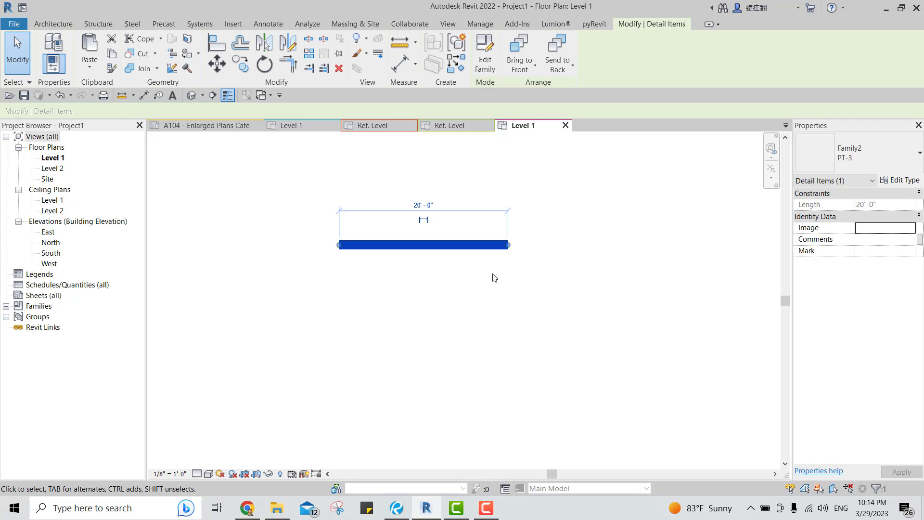
{"action": "key", "text": "c"}
{"action": "key", "text": "c"}
{"action": "left_click", "coordinate": [531, 244]}
{"action": "left_click", "coordinate": [531, 282]}
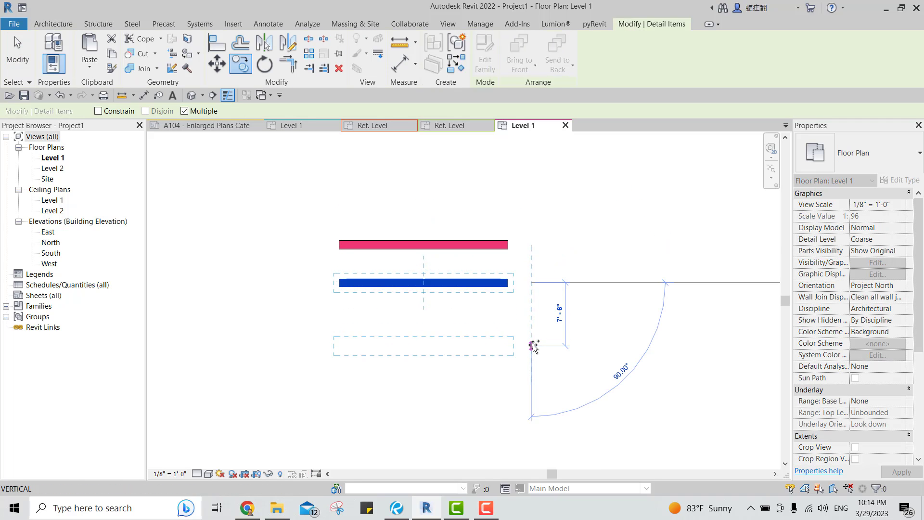
{"action": "left_click", "coordinate": [532, 346]}
{"action": "middle_click_drag", "start_coordinate": [528, 315], "coordinate": [528, 301]}
{"action": "key", "text": "Escape"}
{"action": "key", "text": "Escape"}
Move the middle bar down to about 6' below the upper bar so the three bars are evenly spaced
{"action": "left_click", "coordinate": [496, 270]}
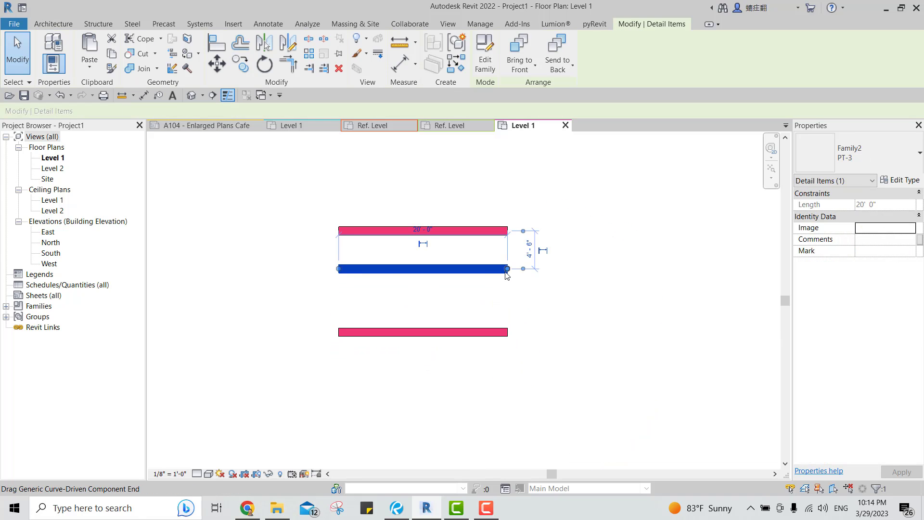
{"action": "left_click", "coordinate": [503, 287]}
{"action": "scroll", "coordinate": [461, 270], "scroll_direction": "up", "scroll_amount": 1}
{"action": "left_click", "coordinate": [460, 269]}
{"action": "left_click_drag", "start_coordinate": [460, 268], "coordinate": [460, 282]}
{"action": "left_click", "coordinate": [472, 243]}
Assign type PT-1 to the upper bar and PT-2 to the middle bar
{"action": "left_click", "coordinate": [501, 229]}
{"action": "middle_click_drag", "start_coordinate": [539, 236], "coordinate": [479, 240]}
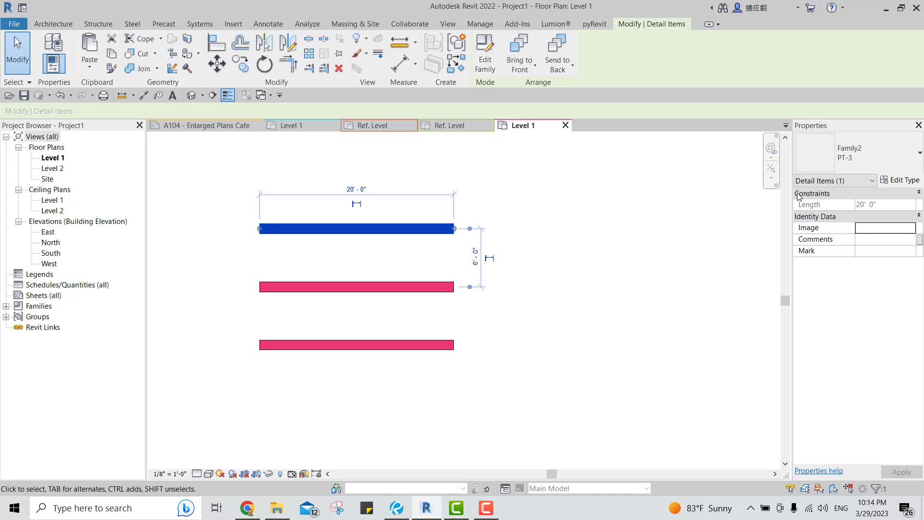
{"action": "left_click", "coordinate": [859, 163]}
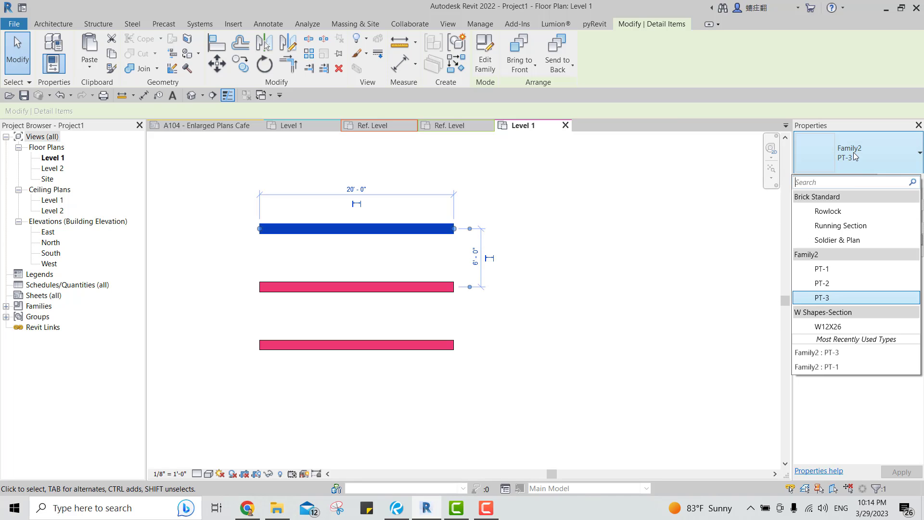
{"action": "left_click", "coordinate": [845, 270]}
{"action": "left_click", "coordinate": [434, 290]}
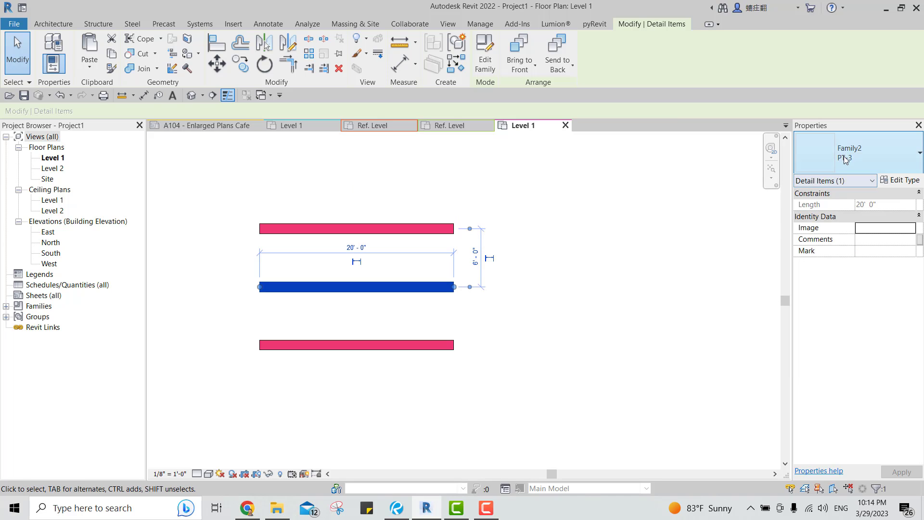
{"action": "left_click", "coordinate": [845, 159]}
{"action": "left_click", "coordinate": [847, 270]}
{"action": "left_click", "coordinate": [658, 285]}
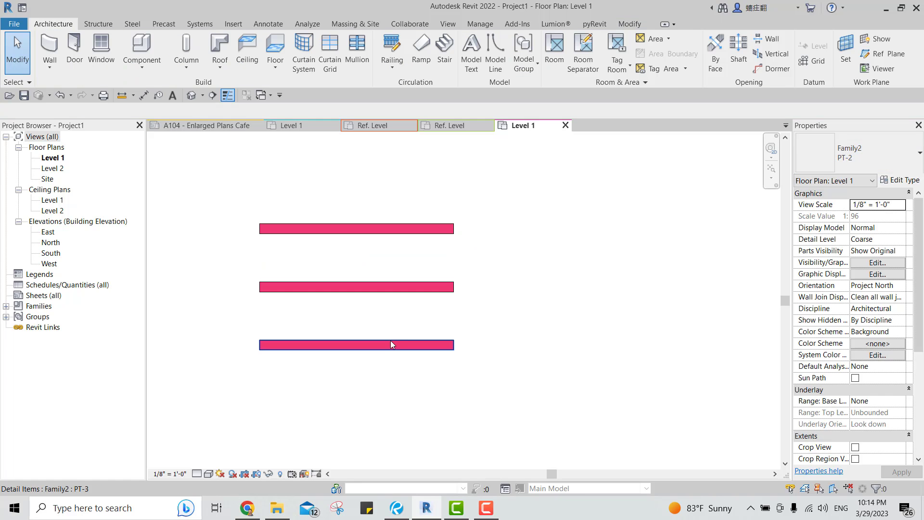
{"action": "left_click", "coordinate": [391, 345]}
{"action": "left_click", "coordinate": [634, 235]}
Edit the upper bar's PT-1 type to turn off the PT-2 and PT-3 parameters, keeping only PT-1 on
{"action": "left_click", "coordinate": [419, 229]}
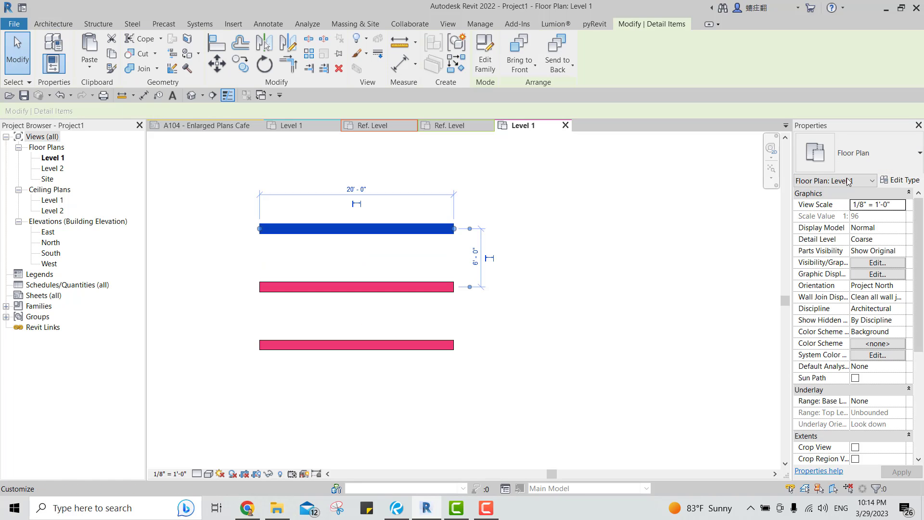
{"action": "left_click", "coordinate": [899, 180]}
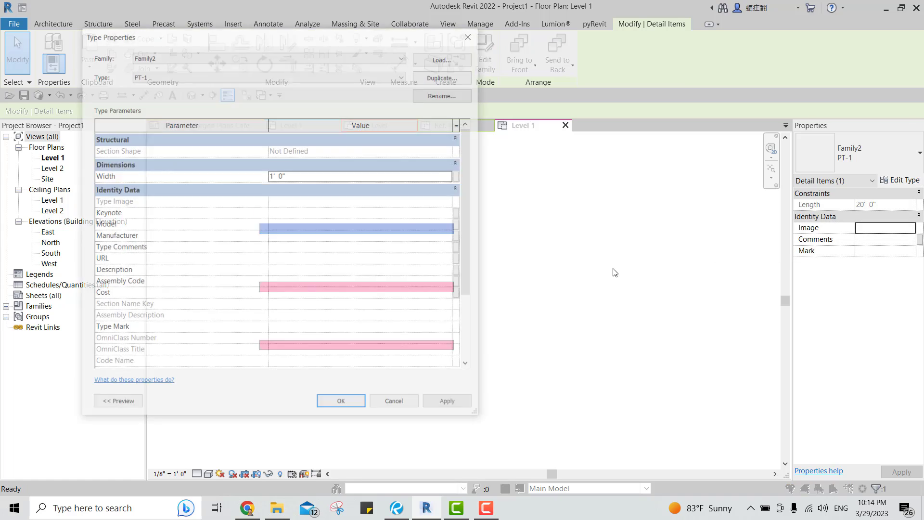
{"action": "scroll", "coordinate": [330, 268], "scroll_direction": "down", "scroll_amount": 3}
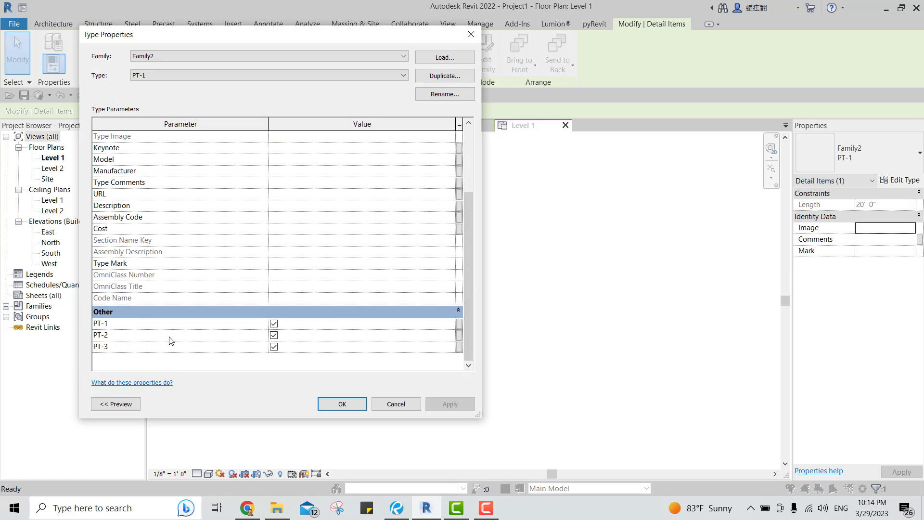
{"action": "left_click", "coordinate": [274, 335]}
{"action": "left_click", "coordinate": [274, 347]}
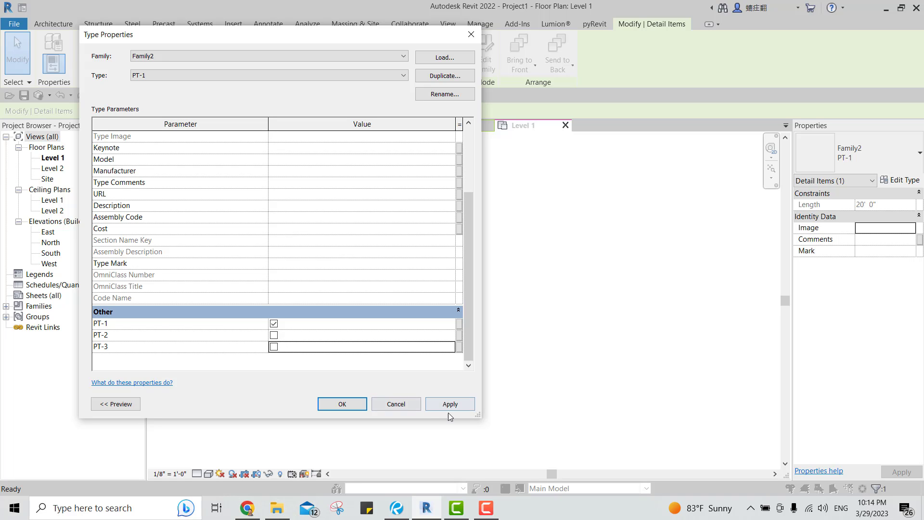
{"action": "left_click", "coordinate": [342, 403]}
{"action": "left_click", "coordinate": [534, 418]}
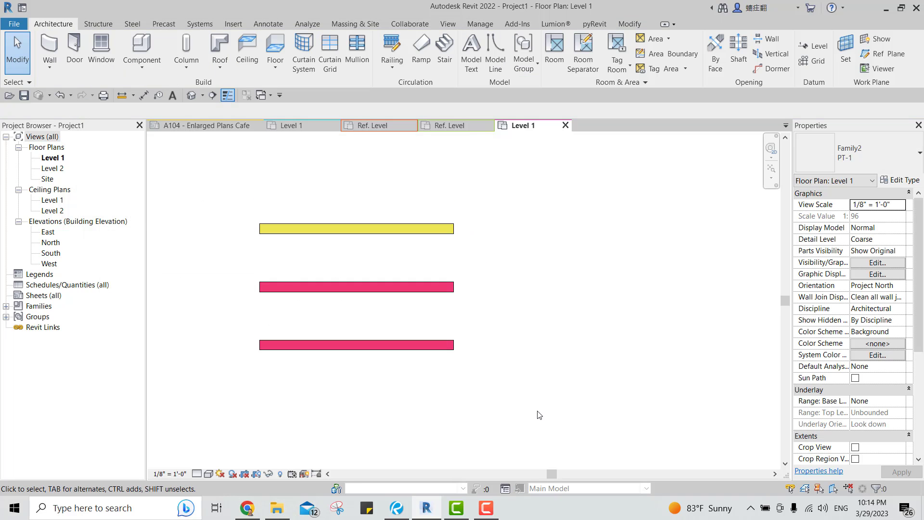
Edit the middle bar's PT-2 type to turn off the PT-1 and PT-3 parameters, keeping only PT-2 on
{"action": "left_click", "coordinate": [362, 289]}
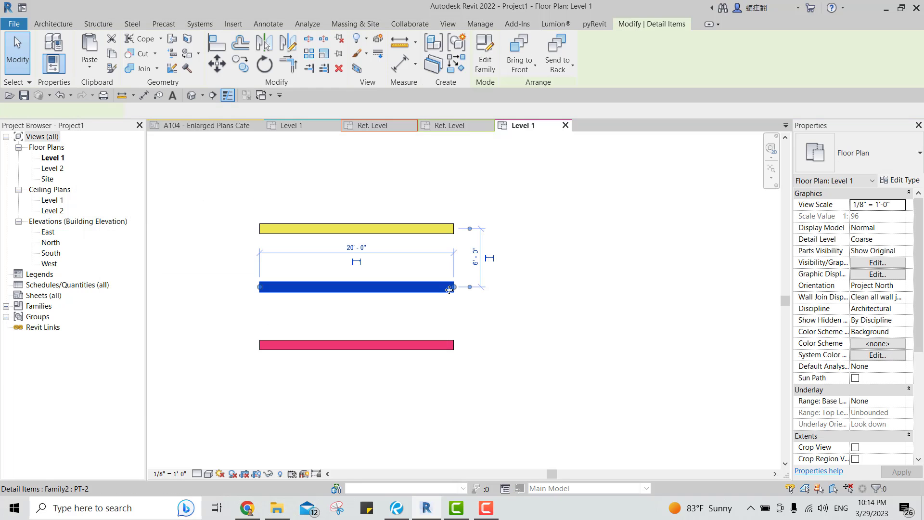
{"action": "left_click", "coordinate": [897, 180]}
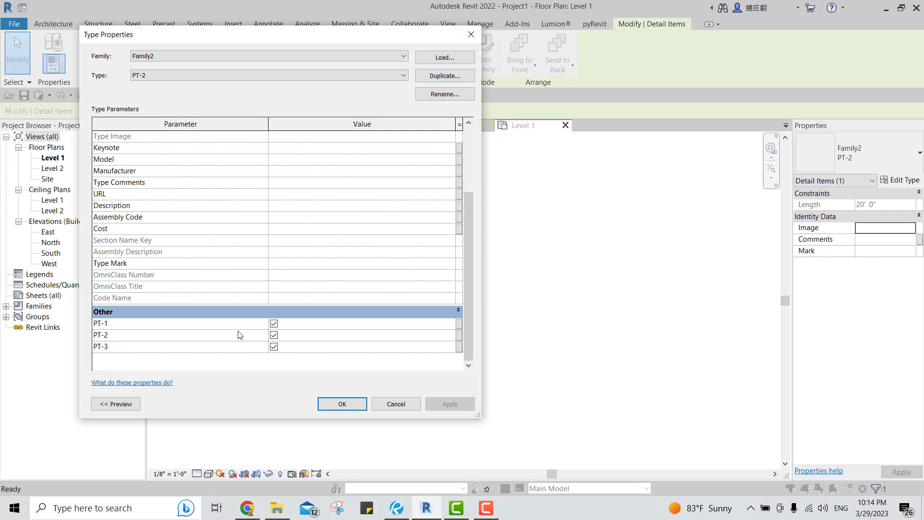
{"action": "left_click", "coordinate": [274, 346]}
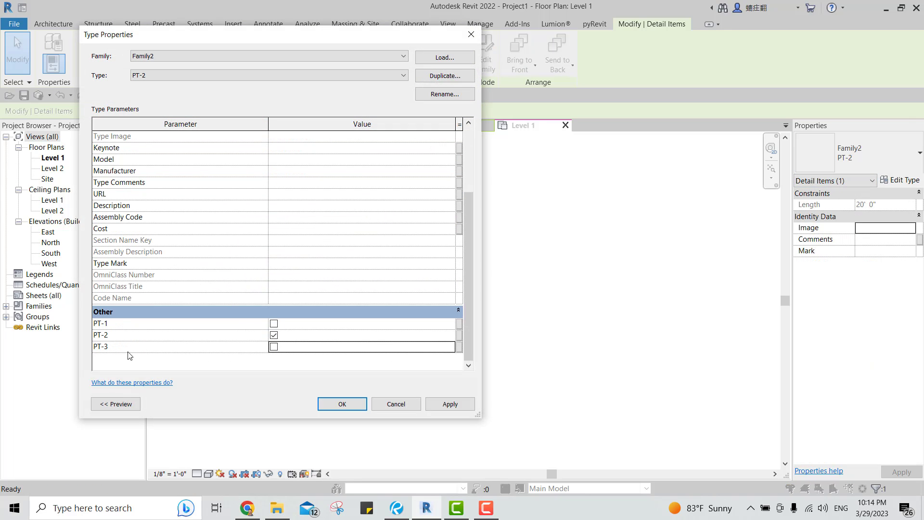
{"action": "left_click", "coordinate": [342, 404]}
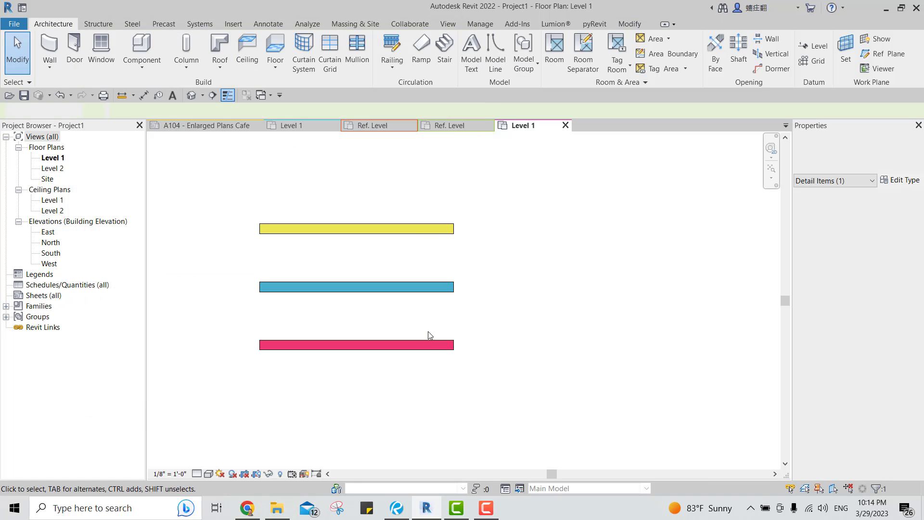
Edit the lower bar's PT-3 type to turn off the PT-1 and PT-2 parameters, keeping only PT-3 on
{"action": "left_click", "coordinate": [434, 345]}
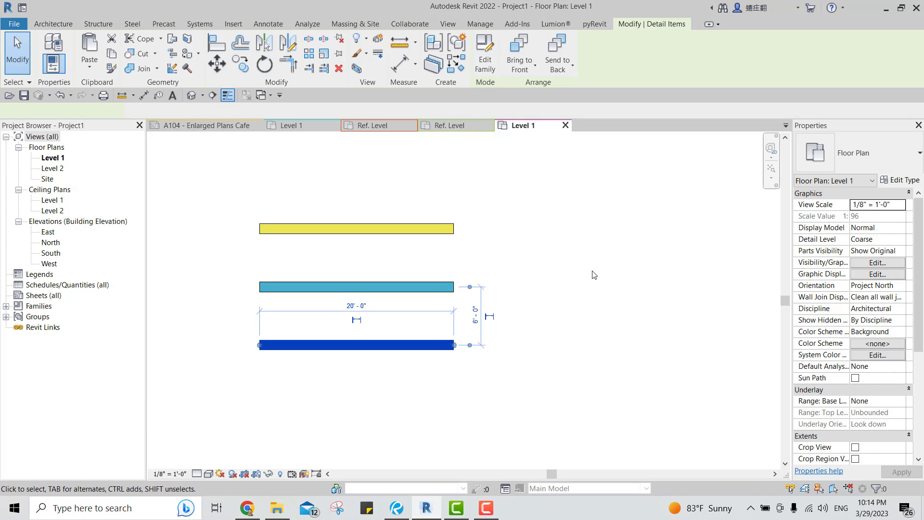
{"action": "left_click", "coordinate": [901, 180]}
{"action": "scroll", "coordinate": [232, 304], "scroll_direction": "down", "scroll_amount": 3}
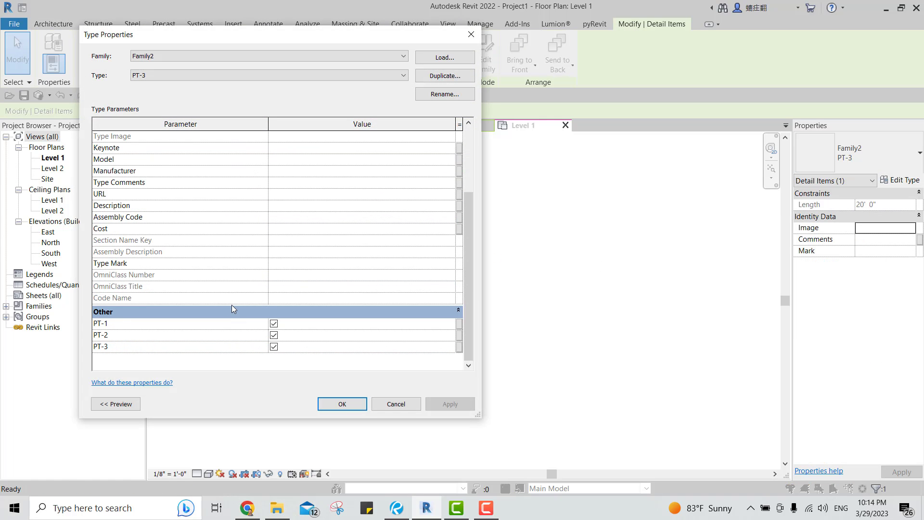
{"action": "left_click", "coordinate": [274, 324]}
{"action": "left_click", "coordinate": [274, 335]}
{"action": "left_click", "coordinate": [342, 404]}
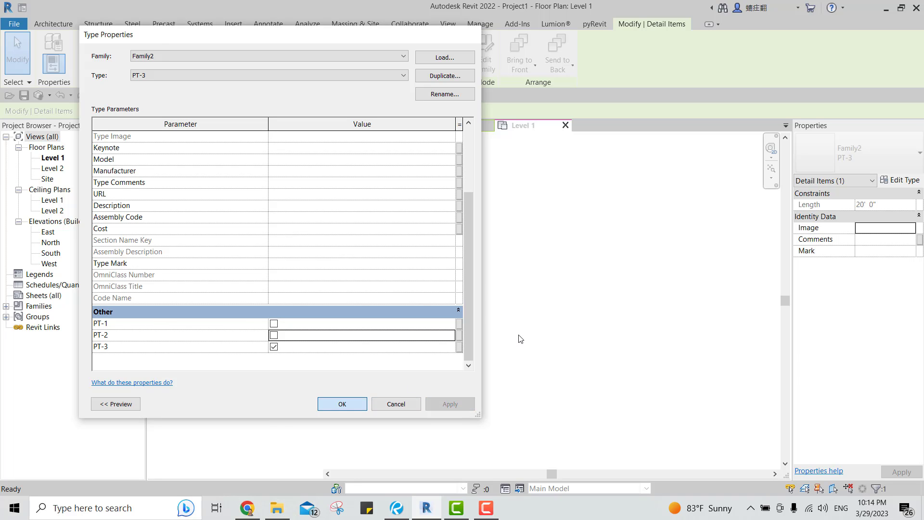
{"action": "left_click", "coordinate": [444, 371]}
{"action": "middle_click_drag", "start_coordinate": [456, 380], "coordinate": [551, 341]}
{"action": "middle_click_drag", "start_coordinate": [580, 302], "coordinate": [542, 316]}
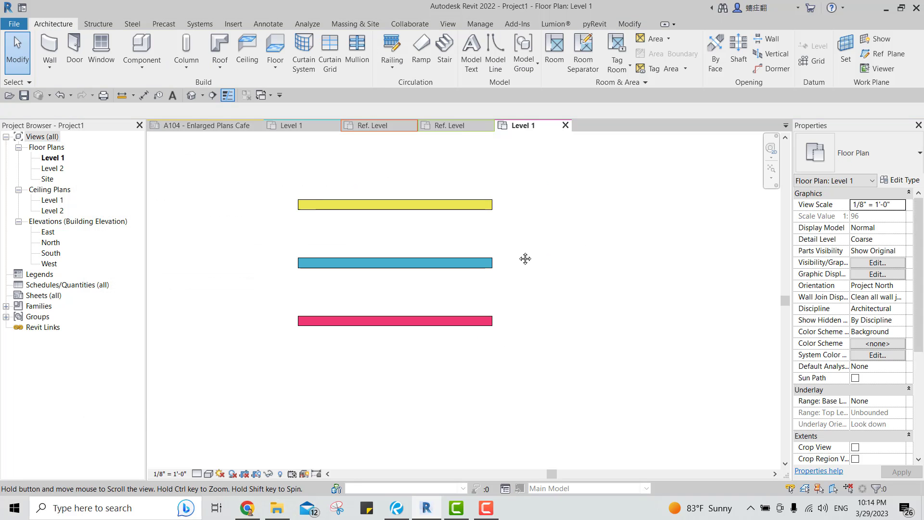
{"action": "middle_click_drag", "start_coordinate": [524, 258], "coordinate": [490, 256]}
Create a similar detail item of type PT-1, placed vertically about 10' 6" long beside the horizontal bars
{"action": "left_click", "coordinate": [462, 260]}
{"action": "key", "text": "c"}
{"action": "key", "text": "s"}
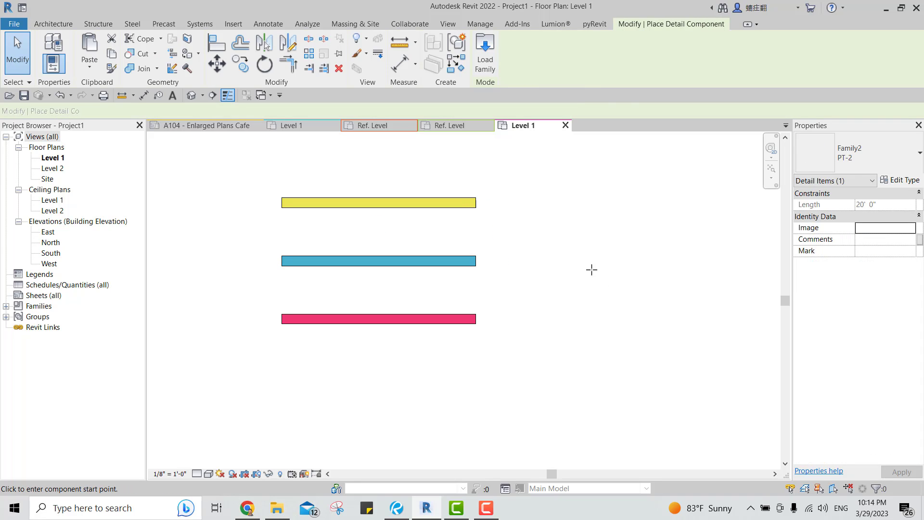
{"action": "scroll", "coordinate": [640, 244], "scroll_direction": "right", "scroll_amount": 2, "text": "shift"}
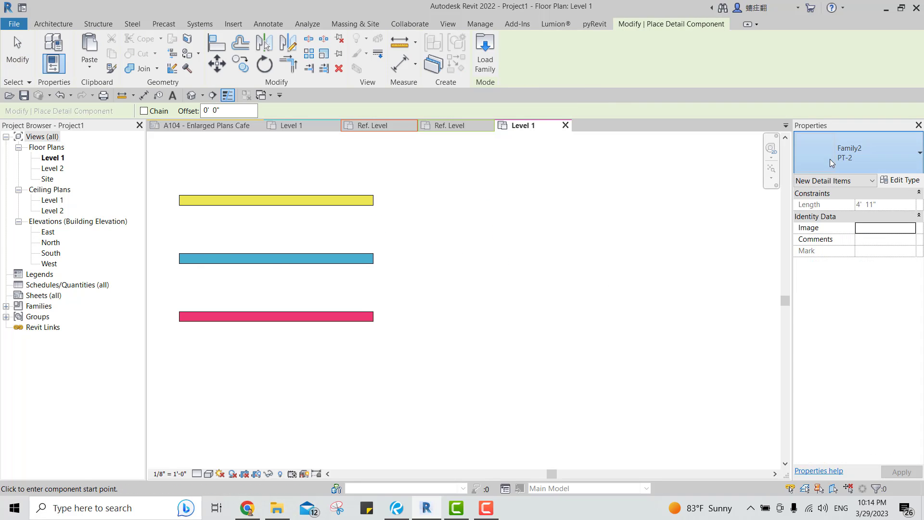
{"action": "left_click", "coordinate": [847, 153]}
{"action": "left_click", "coordinate": [846, 270]}
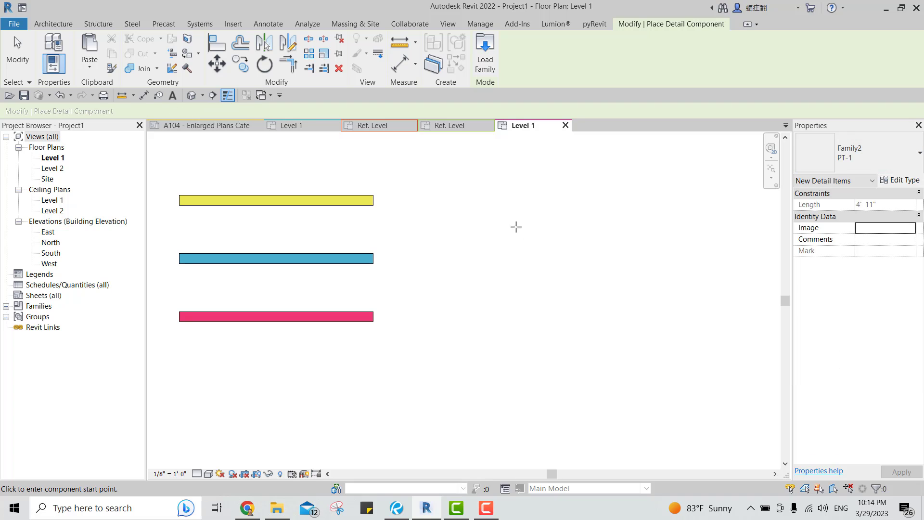
{"action": "left_click", "coordinate": [497, 203]}
{"action": "left_click", "coordinate": [497, 305]}
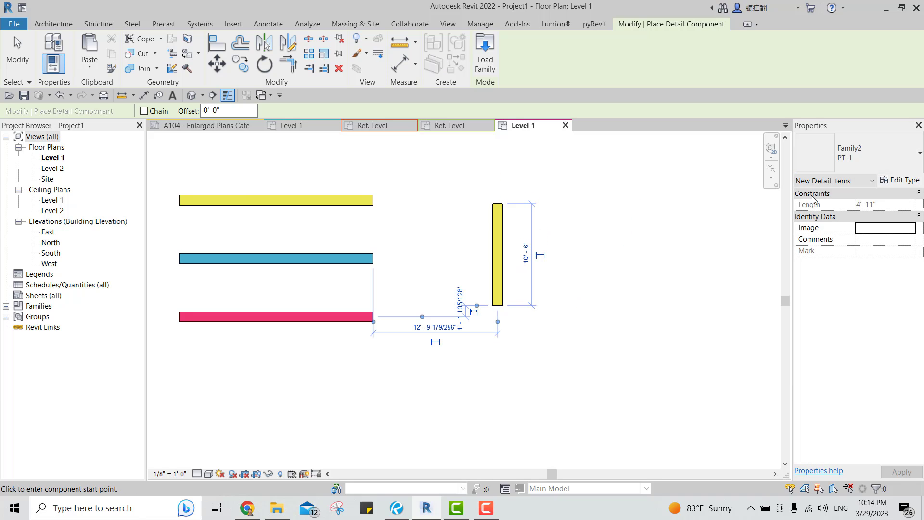
Place a vertical PT-2 detail item just right of the vertical PT-1 bar
{"action": "left_click", "coordinate": [847, 153]}
{"action": "left_click", "coordinate": [814, 284]}
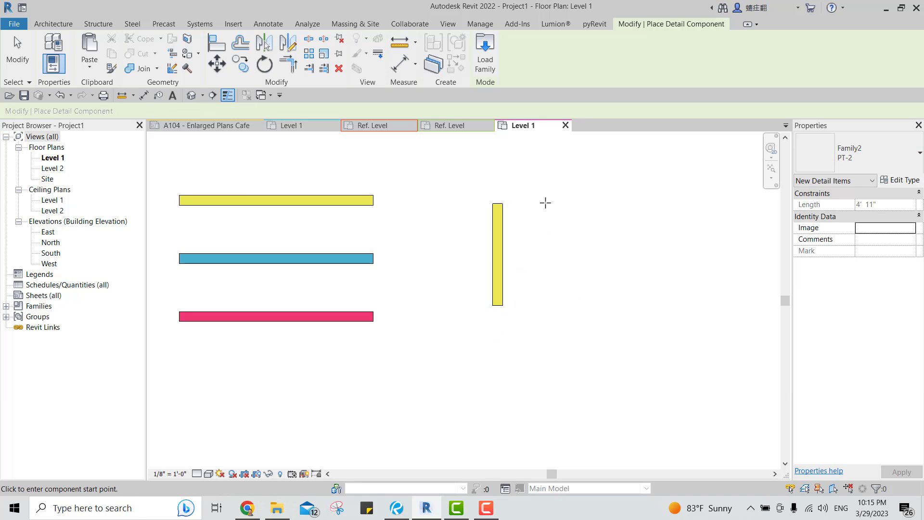
{"action": "left_click", "coordinate": [545, 203]}
{"action": "left_click", "coordinate": [545, 302]}
{"action": "middle_click_drag", "start_coordinate": [565, 274], "coordinate": [442, 265]}
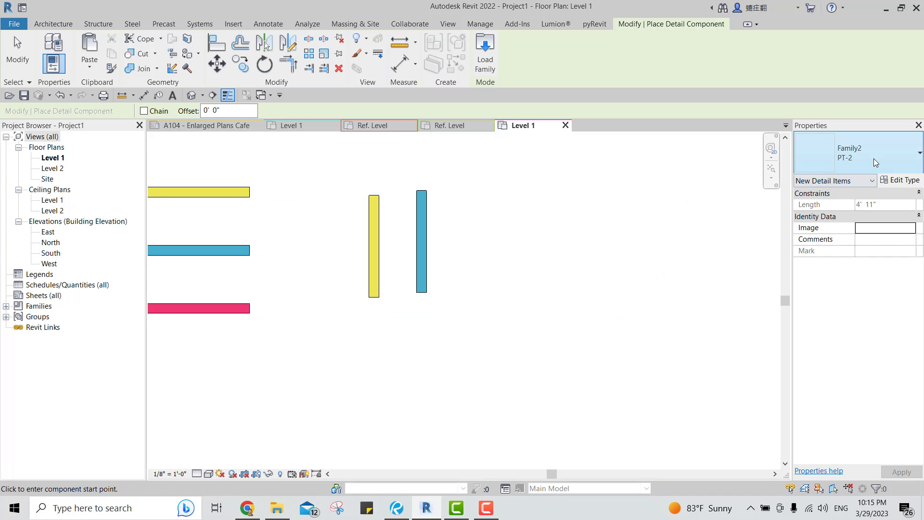
Place a vertical PT-3 detail item to the right of the vertical PT-2 bar
{"action": "left_click", "coordinate": [875, 162]}
{"action": "left_click", "coordinate": [825, 297]}
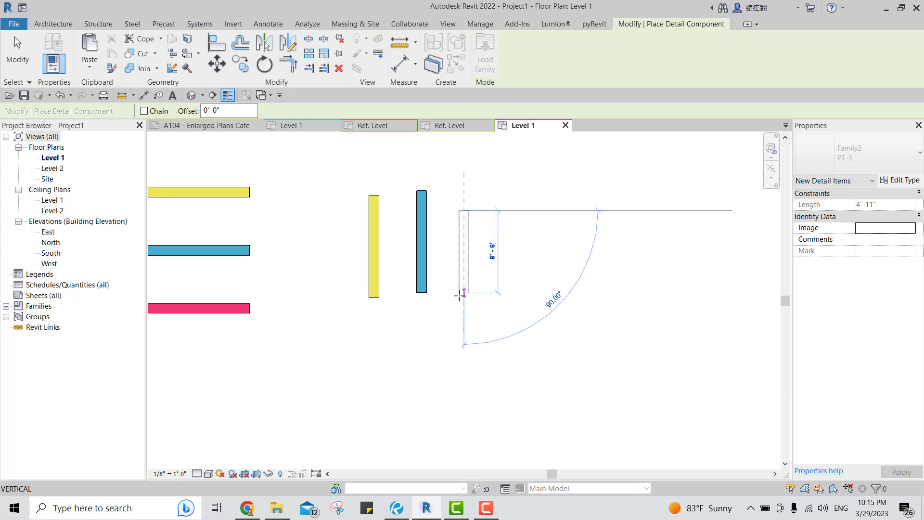
{"action": "left_click", "coordinate": [461, 298]}
{"action": "middle_click_drag", "start_coordinate": [480, 288], "coordinate": [489, 266]}
{"action": "scroll", "coordinate": [488, 268], "scroll_direction": "up", "scroll_amount": 1}
Place a horizontal PT-3 detail item starting just below the vertical PT-3 bar and extending right, and finish placing
{"action": "left_click", "coordinate": [468, 302]}
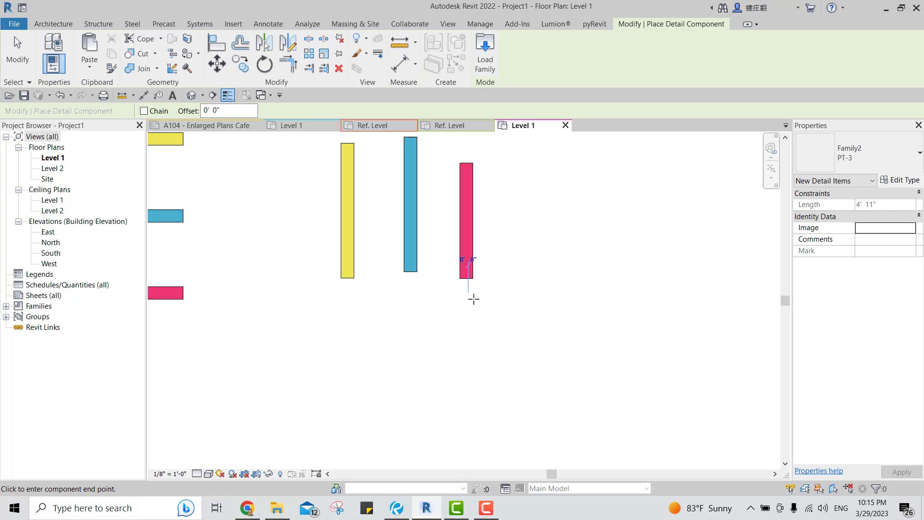
{"action": "left_click", "coordinate": [601, 301]}
{"action": "key", "text": "Escape"}
{"action": "key", "text": "Escape"}
{"action": "middle_click_drag", "start_coordinate": [596, 302], "coordinate": [597, 311]}
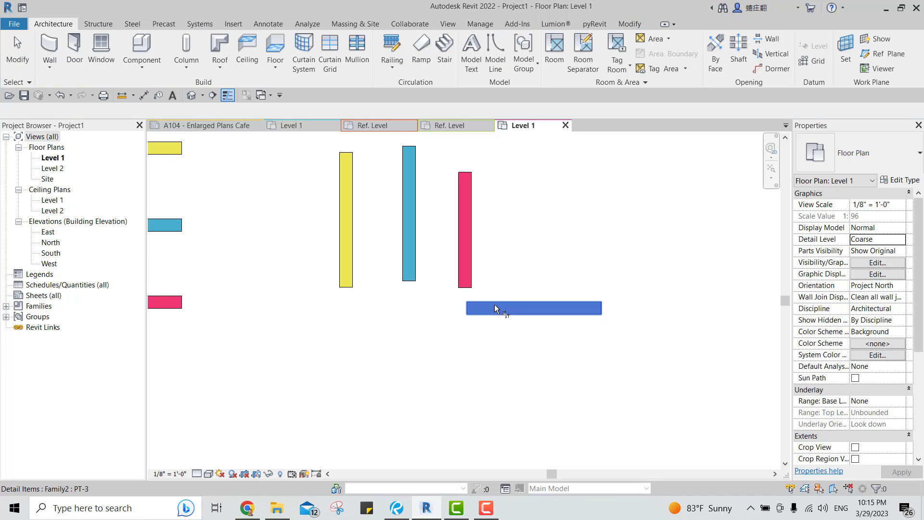
Trim/extend the horizontal and vertical PT-3 detail items to each other so that they meet at a corner
{"action": "left_click", "coordinate": [494, 309]}
{"action": "left_click", "coordinate": [462, 260]}
{"action": "middle_click_drag", "start_coordinate": [546, 259], "coordinate": [505, 278]}
{"action": "scroll", "coordinate": [449, 332], "scroll_direction": "up", "scroll_amount": 2}
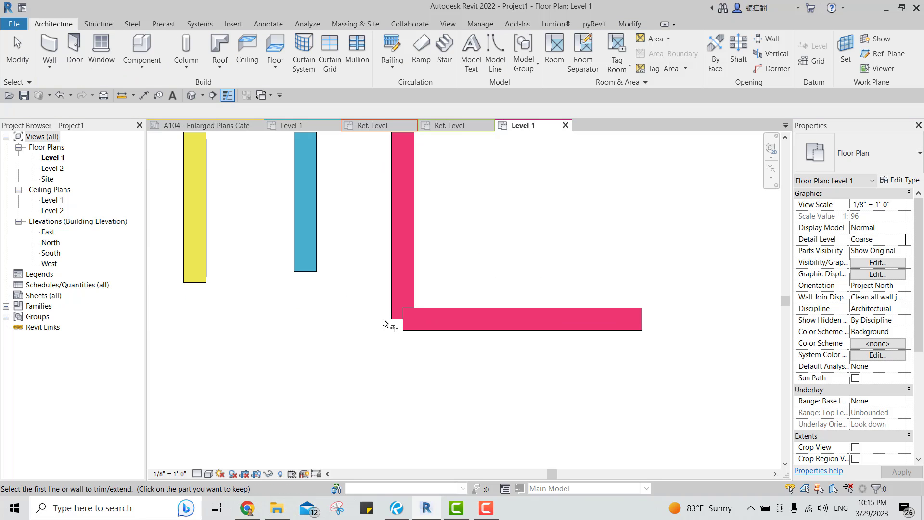
{"action": "scroll", "coordinate": [384, 322], "scroll_direction": "up", "scroll_amount": 2}
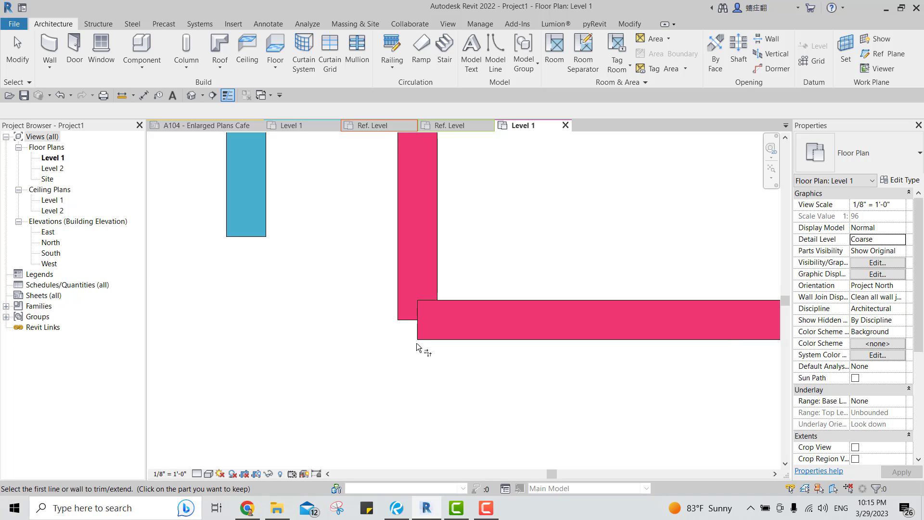
{"action": "middle_click_drag", "start_coordinate": [412, 297], "coordinate": [414, 310]}
{"action": "key", "text": "Escape"}
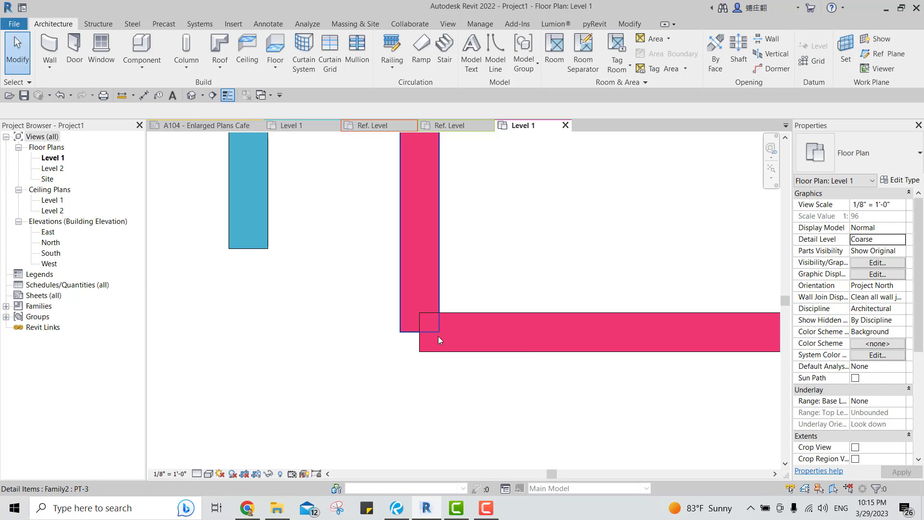
{"action": "key", "text": "a"}
{"action": "key", "text": "l"}
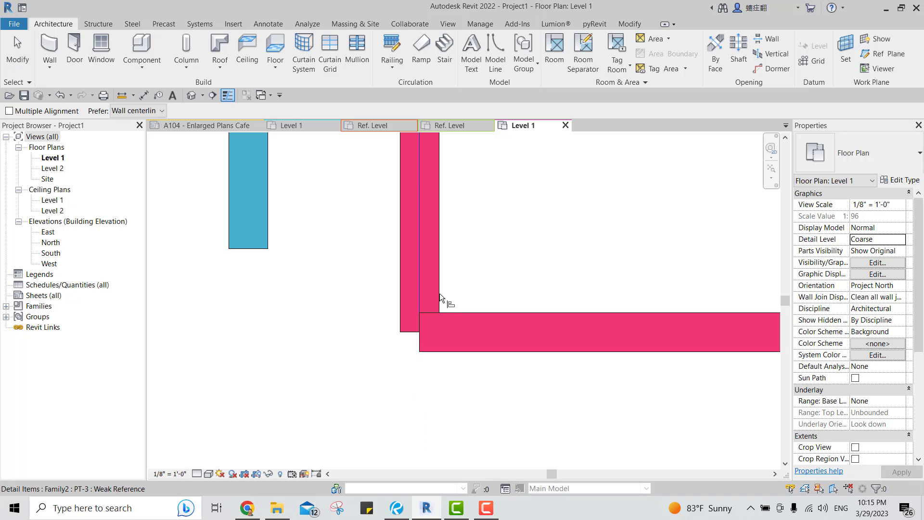
{"action": "left_click", "coordinate": [440, 293]}
{"action": "key", "text": "Escape"}
{"action": "key", "text": "Escape"}
Align the horizontal PT-3 bar's start to the vertical bar's right edge, and the vertical bar's lower end to the horizontal bar's bottom edge
{"action": "key", "text": "a"}
{"action": "key", "text": "l"}
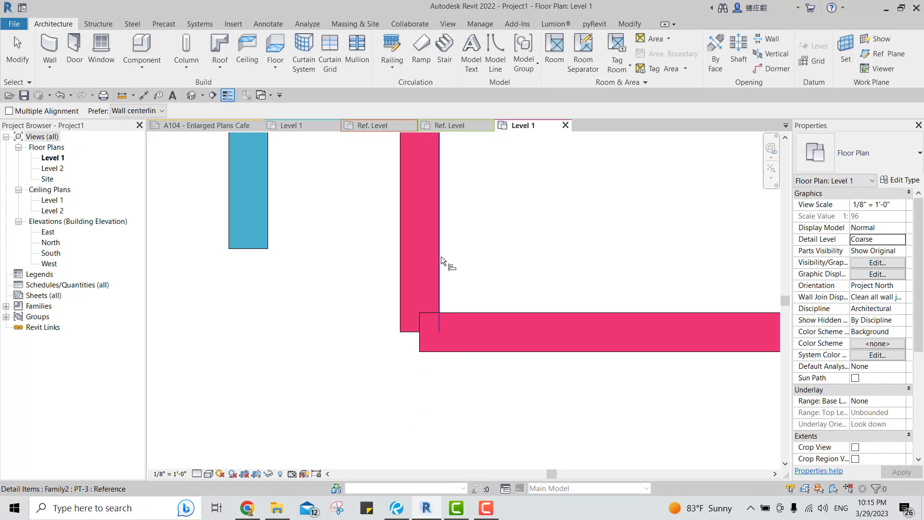
{"action": "left_click", "coordinate": [441, 259]}
{"action": "left_click", "coordinate": [419, 336]}
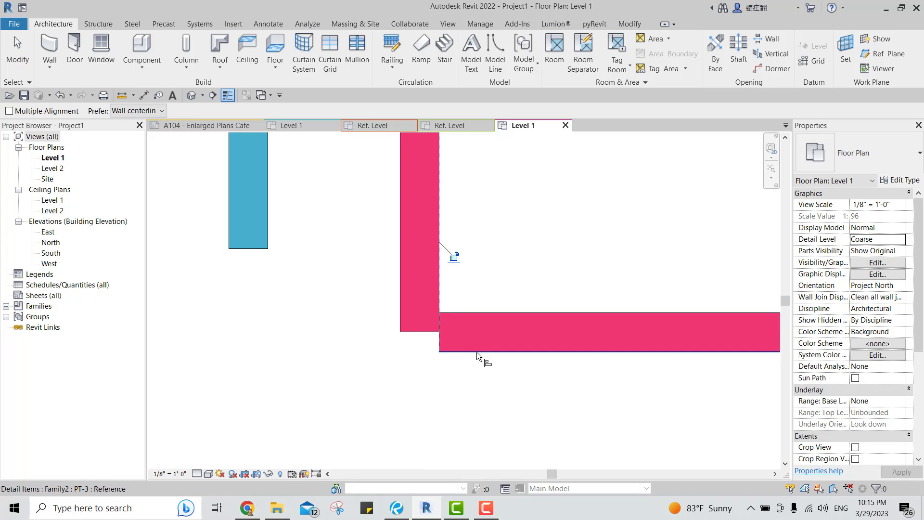
{"action": "left_click", "coordinate": [420, 333]}
{"action": "scroll", "coordinate": [487, 368], "scroll_direction": "down", "scroll_amount": 3}
{"action": "middle_click_drag", "start_coordinate": [513, 372], "coordinate": [438, 373]}
{"action": "scroll", "coordinate": [429, 372], "scroll_direction": "down", "scroll_amount": 1}
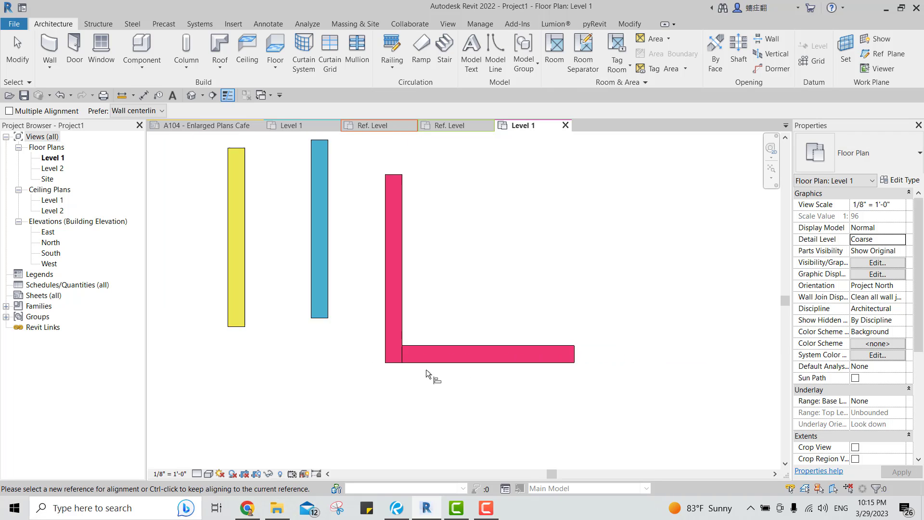
{"action": "scroll", "coordinate": [389, 379], "scroll_direction": "up", "scroll_amount": 2}
{"action": "scroll", "coordinate": [409, 357], "scroll_direction": "down", "scroll_amount": 1}
{"action": "scroll", "coordinate": [428, 357], "scroll_direction": "up", "scroll_amount": 1}
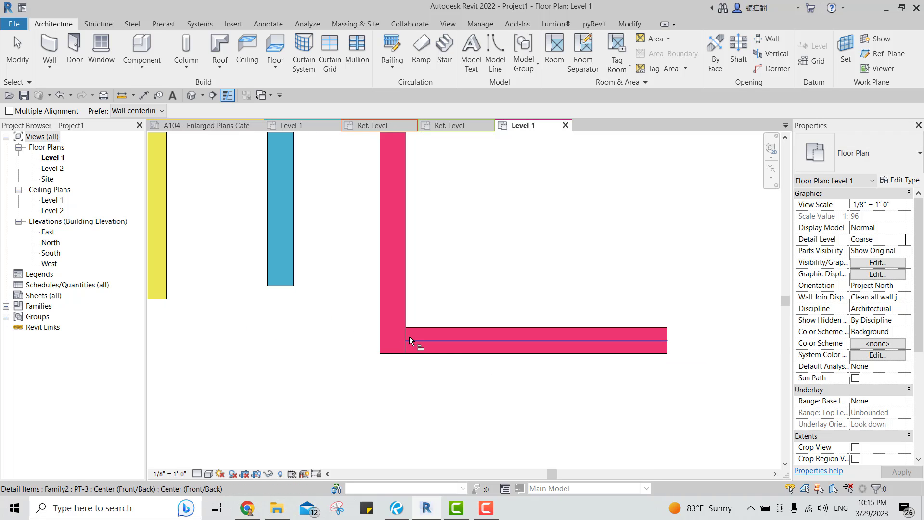
{"action": "middle_click_drag", "start_coordinate": [310, 325], "coordinate": [592, 392]}
{"action": "key", "text": "Escape"}
Examine the overall layout of the horizontal and vertical PT-1, PT-2 and PT-3 detail items, including the PT-3 corner
{"action": "middle_click_drag", "start_coordinate": [526, 350], "coordinate": [435, 359]}
{"action": "scroll", "coordinate": [461, 319], "scroll_direction": "down", "scroll_amount": 2}
{"action": "middle_click_drag", "start_coordinate": [596, 335], "coordinate": [607, 275]}
{"action": "middle_click_drag", "start_coordinate": [441, 370], "coordinate": [493, 366]}
{"action": "scroll", "coordinate": [482, 356], "scroll_direction": "down", "scroll_amount": 1}
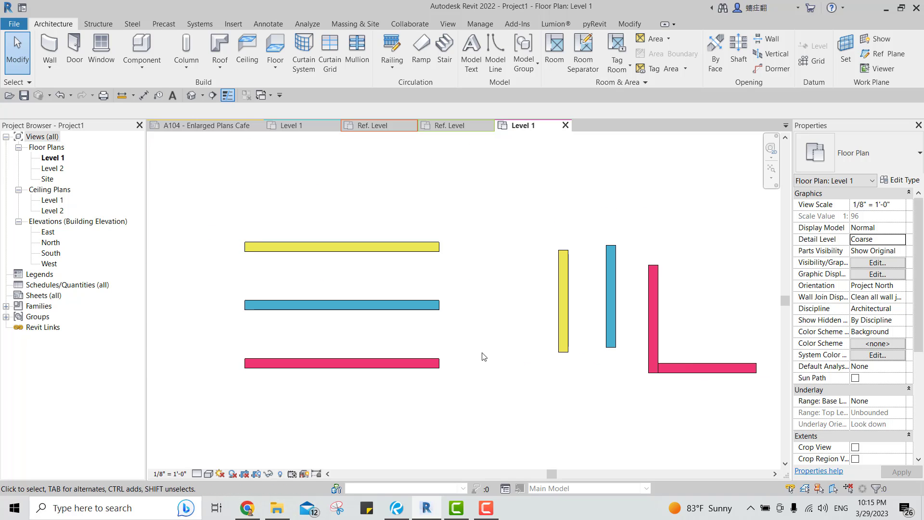
{"action": "middle_click_drag", "start_coordinate": [551, 354], "coordinate": [510, 341]}
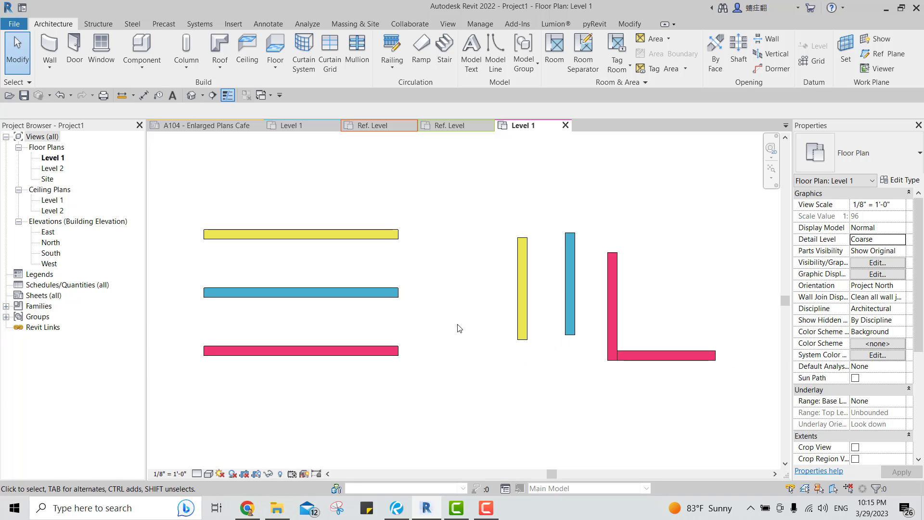
{"action": "middle_click_drag", "start_coordinate": [642, 199], "coordinate": [587, 181]}
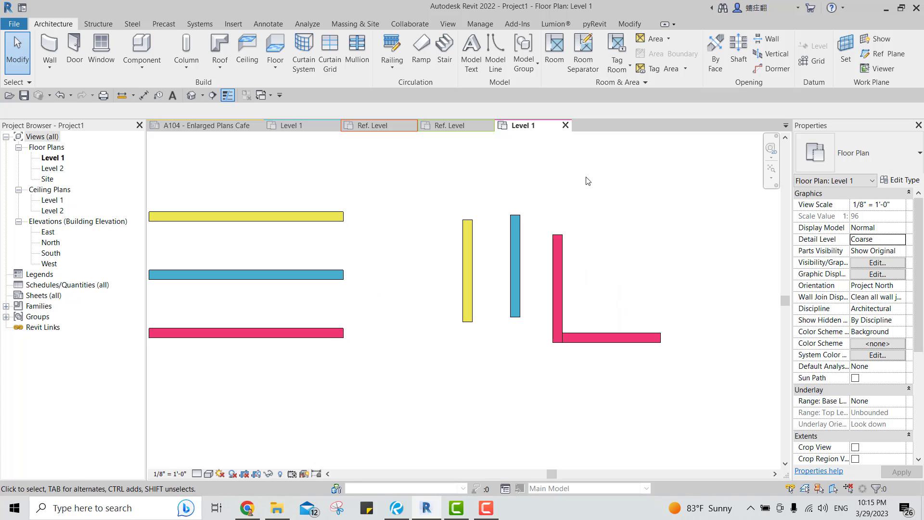